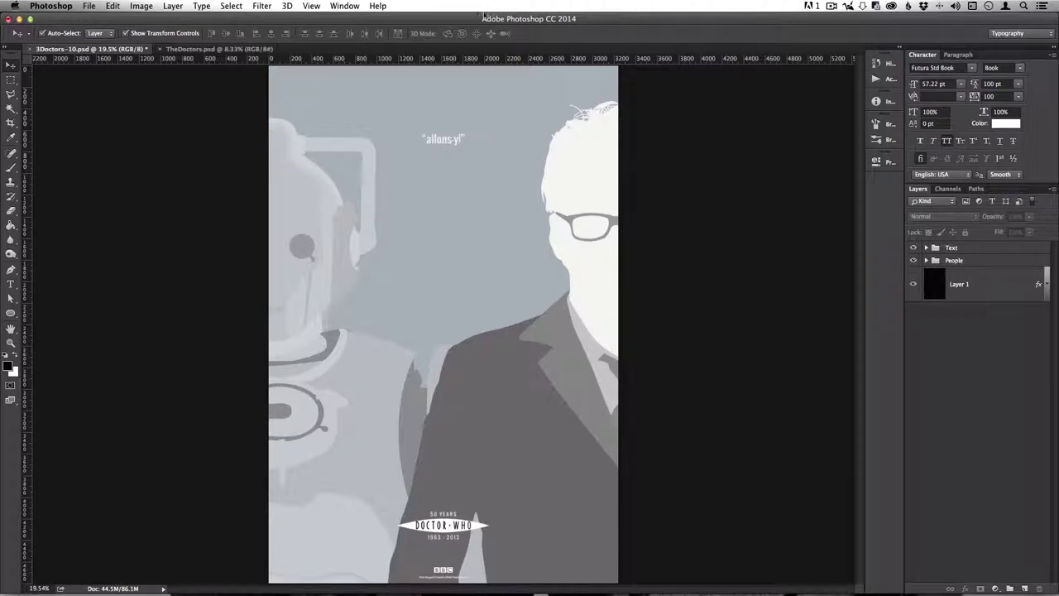
# - Switch to TheDoctors.psd and examine the poster grid up close, down to the row with the yellow, grey and dark blue posters
pyautogui.click(188, 49)
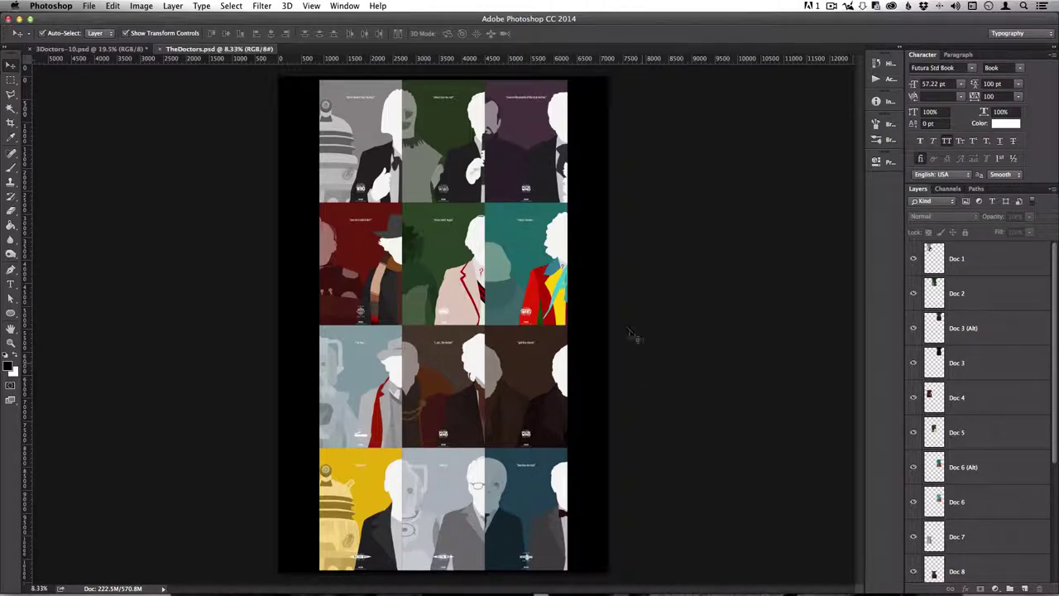
pyautogui.scroll(5, 397, 192)
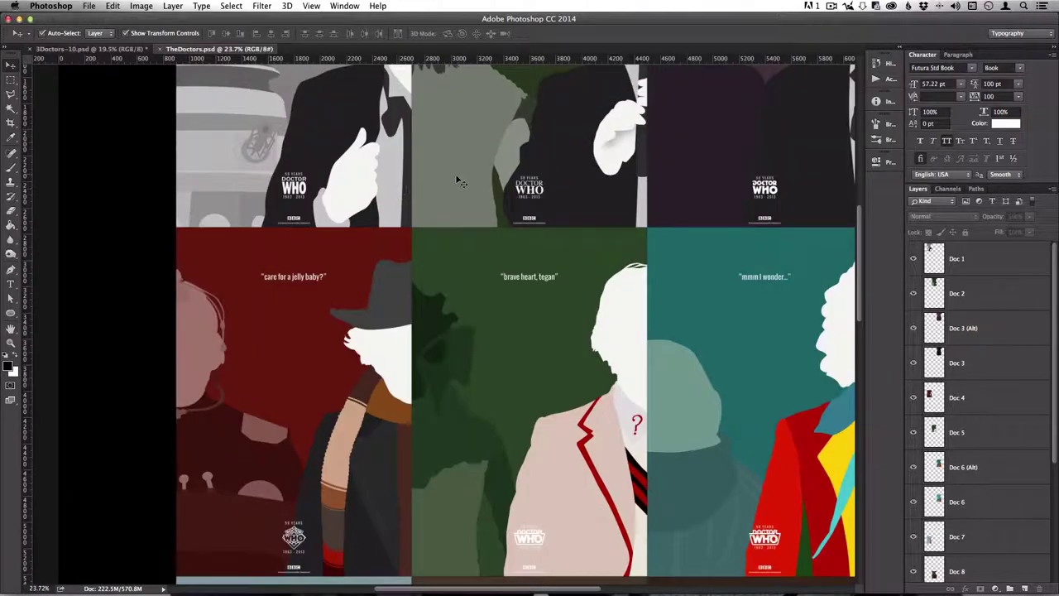
pyautogui.scroll(3, 463, 193)
pyautogui.scroll(-5, 406, 378)
pyautogui.scroll(-10, 409, 79)
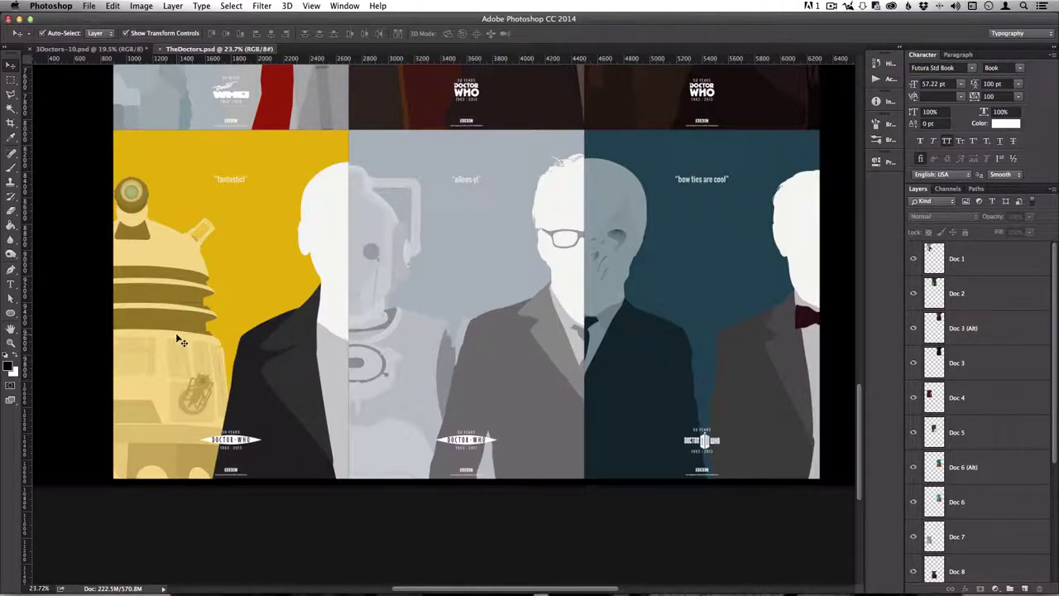
pyautogui.moveTo(266, 247); pyautogui.dragTo(483, 512)
pyautogui.moveTo(522, 548); pyautogui.dragTo(385, 300)
pyautogui.moveTo(657, 352); pyautogui.dragTo(438, 354)
pyautogui.moveTo(622, 346); pyautogui.dragTo(531, 340)
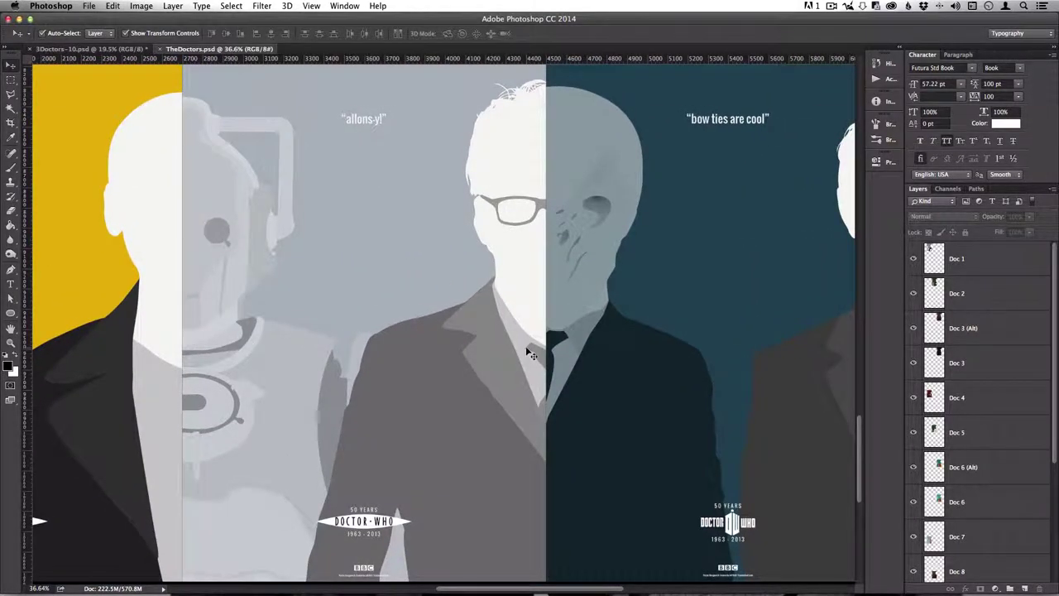
pyautogui.scroll(-3, 530, 354)
pyautogui.scroll(4, 530, 354)
pyautogui.scroll(-4, 530, 354)
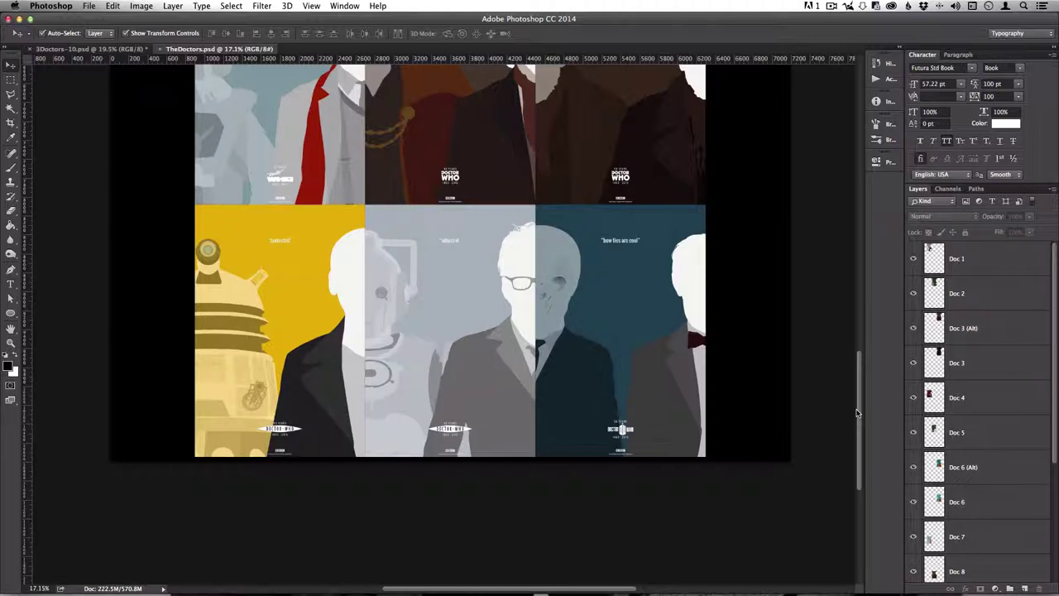
# - Look through all four rows of posters in the grid, from the first row to the last
pyautogui.moveTo(857, 412); pyautogui.dragTo(868, 213)
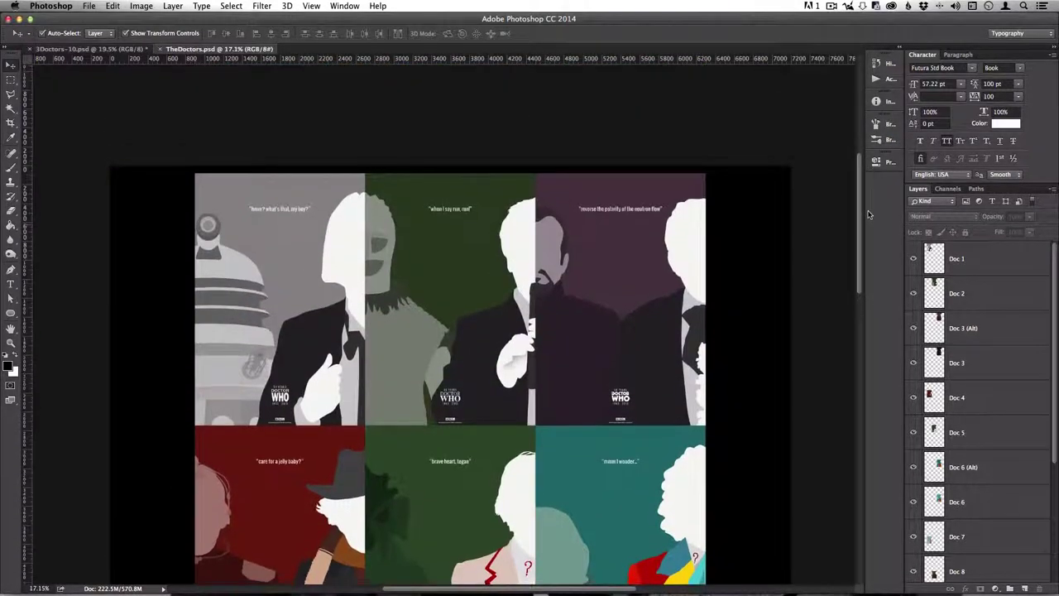
pyautogui.scroll(-1, 860, 229)
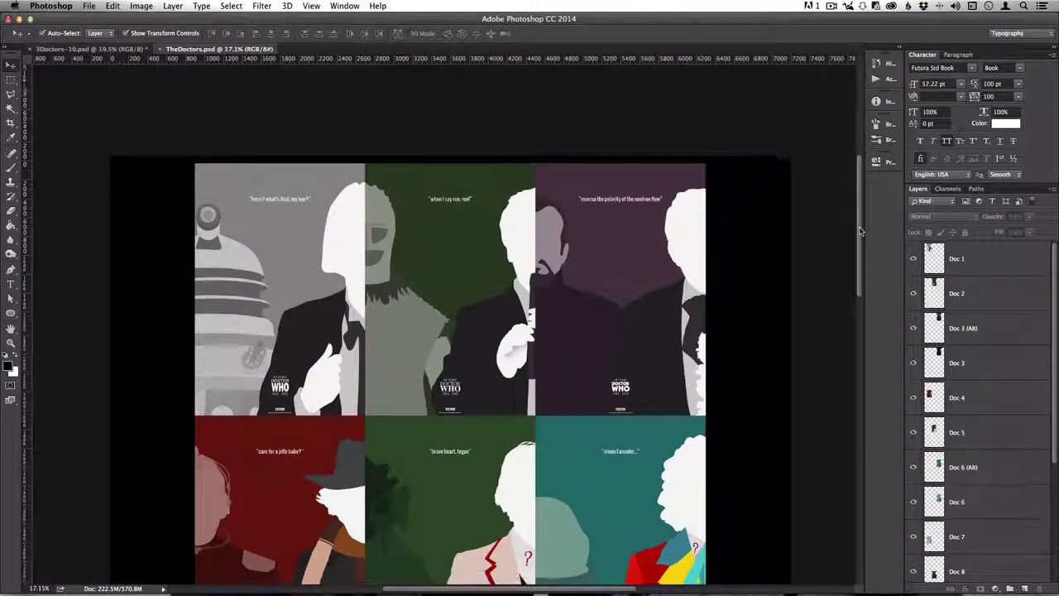
pyautogui.scroll(-5, 860, 229)
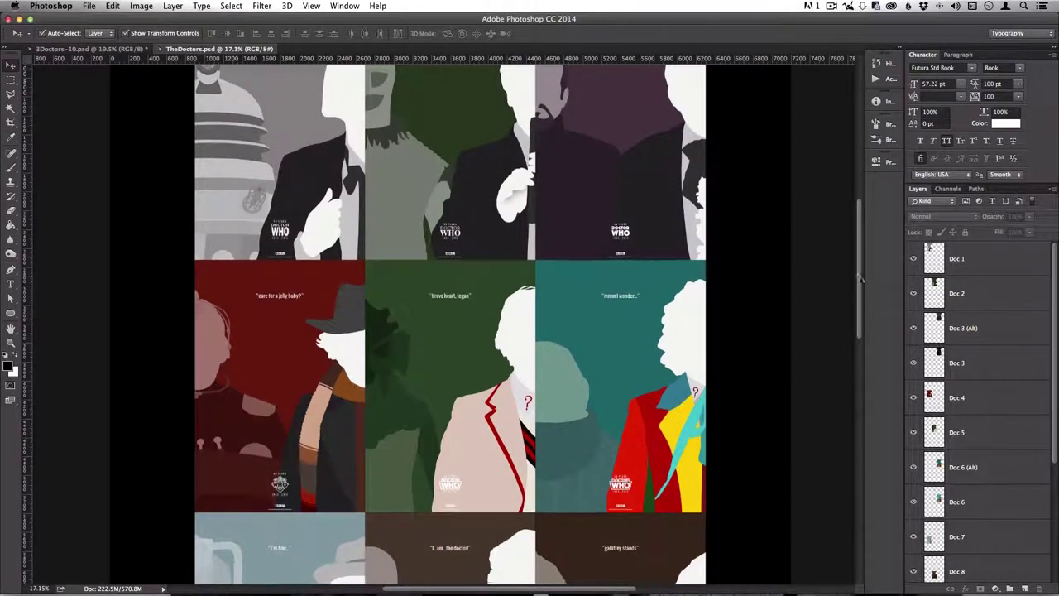
pyautogui.scroll(-8, 861, 278)
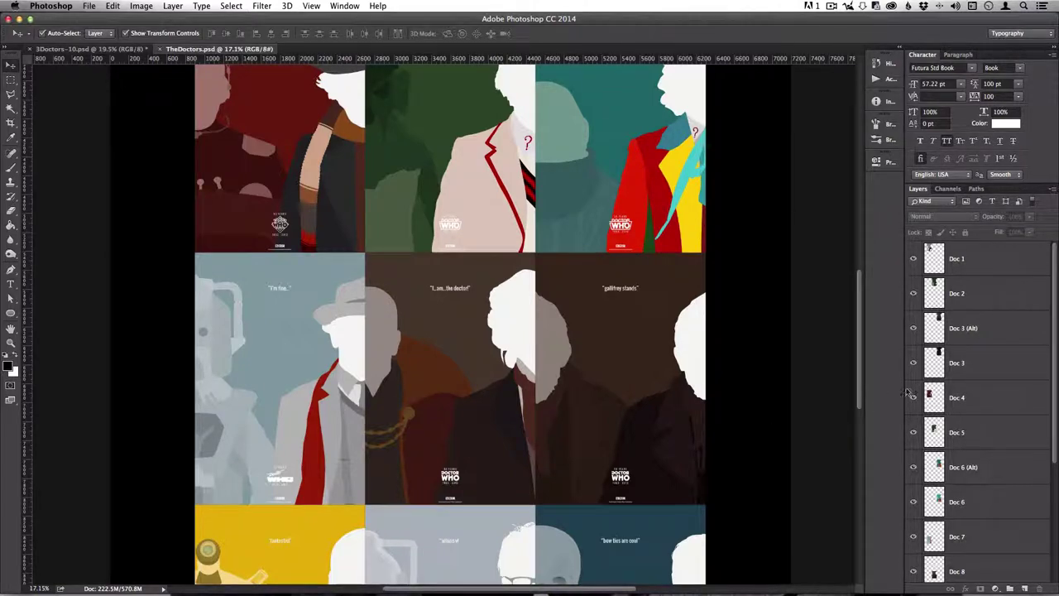
pyautogui.scroll(5, 534, 243)
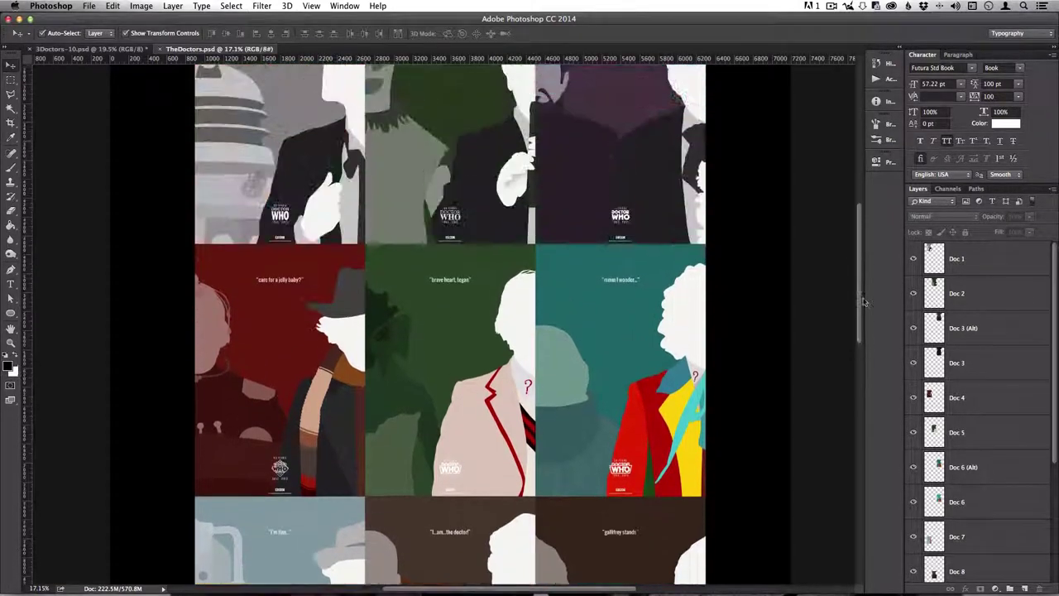
pyautogui.moveTo(860, 217); pyautogui.dragTo(858, 241)
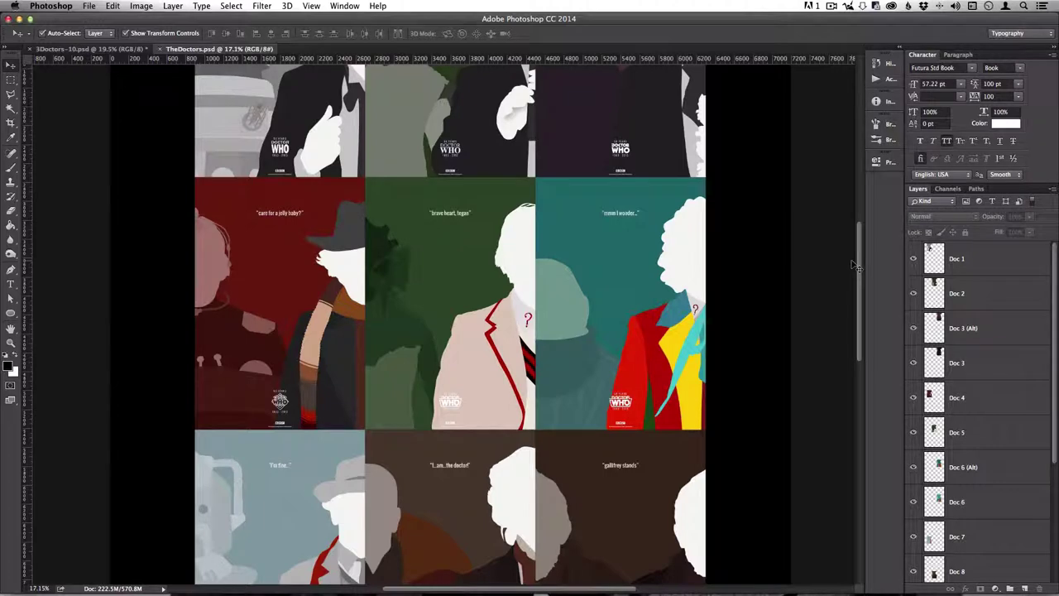
pyautogui.moveTo(860, 265); pyautogui.dragTo(857, 219)
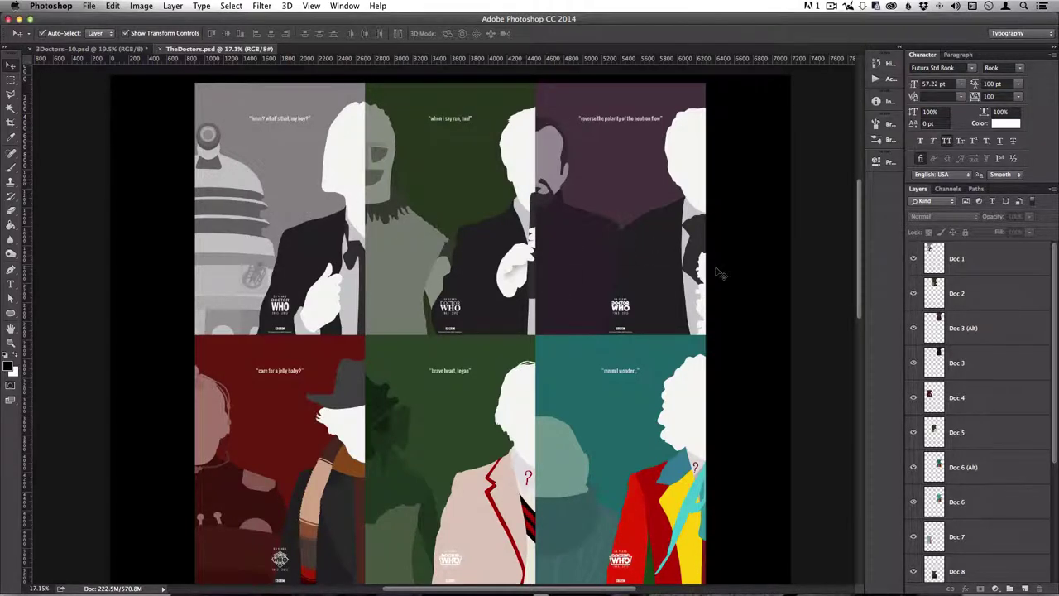
pyautogui.moveTo(556, 482); pyautogui.dragTo(543, 242)
pyautogui.moveTo(456, 469); pyautogui.dragTo(461, 372)
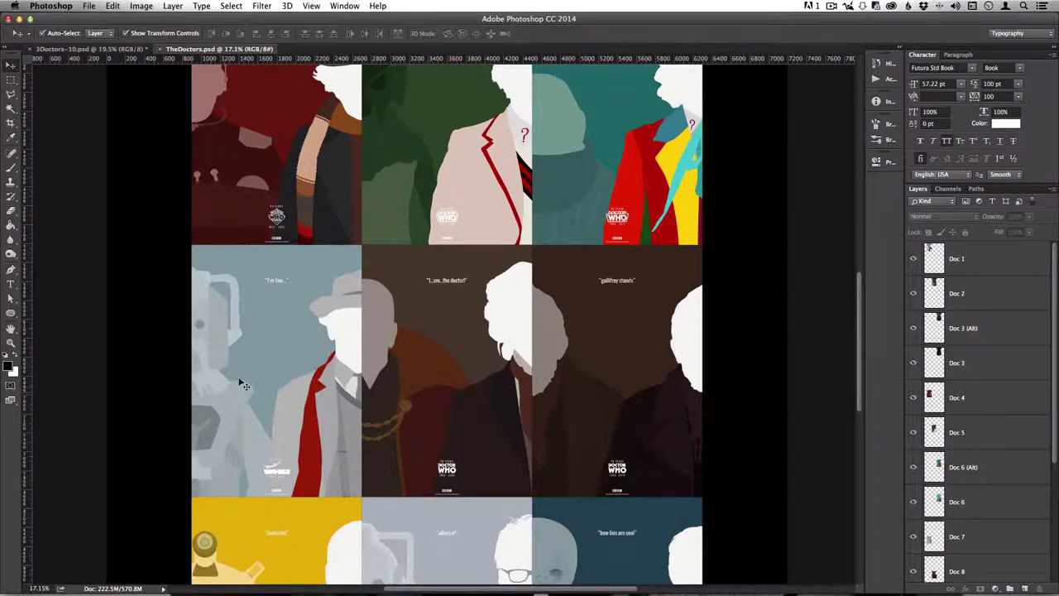
pyautogui.moveTo(390, 483); pyautogui.dragTo(384, 311)
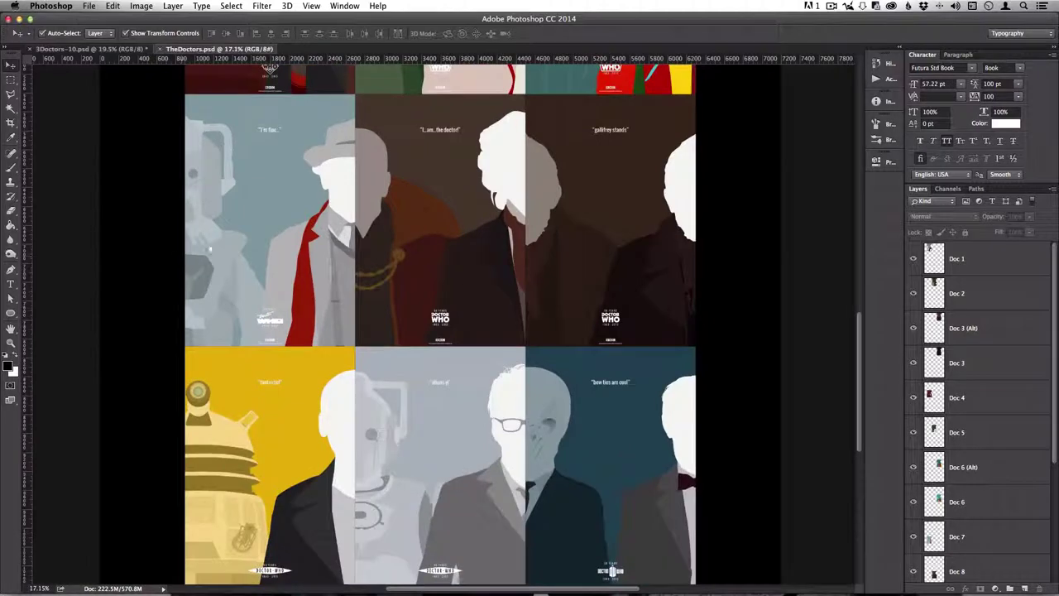
pyautogui.scroll(-3, 449, 431)
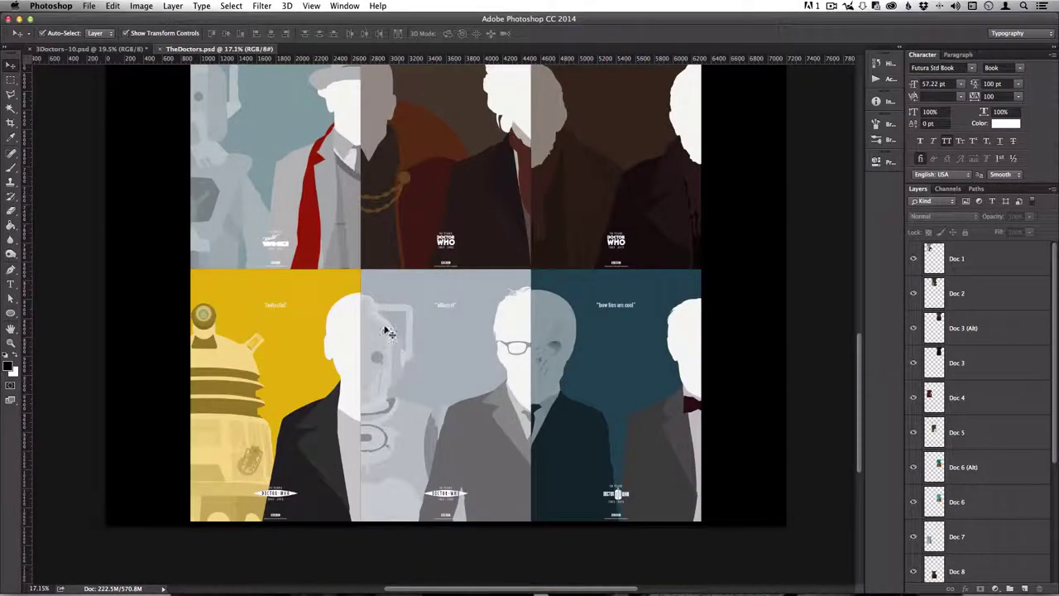
pyautogui.hscroll(-1, 298, 199)
pyautogui.moveTo(306, 205); pyautogui.dragTo(328, 227)
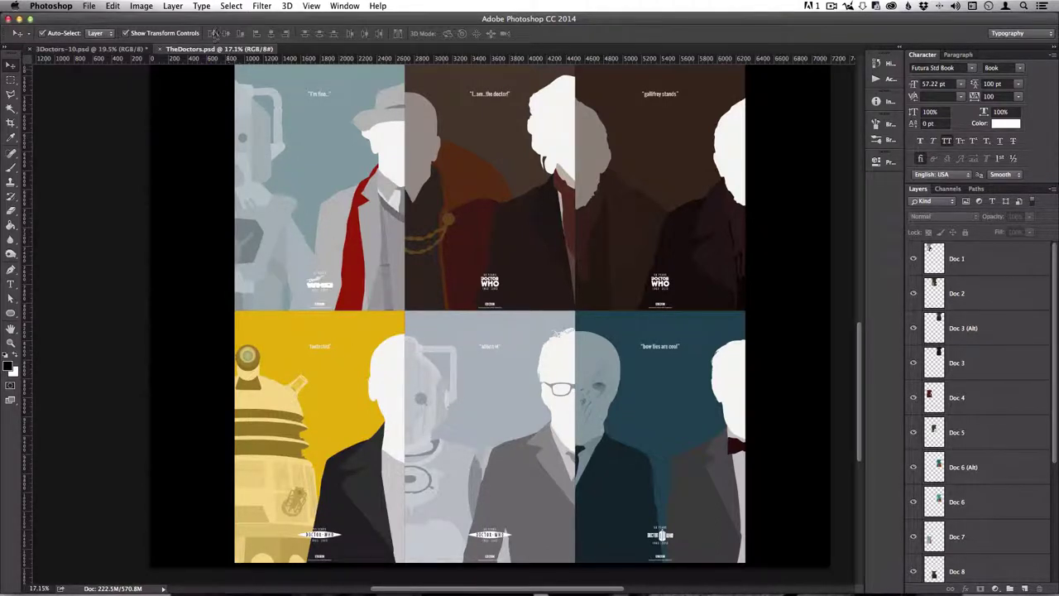
# - Compare the single poster in 3Doctors-10.psd with the last row of the grid in TheDoctors.psd
pyautogui.click(114, 48)
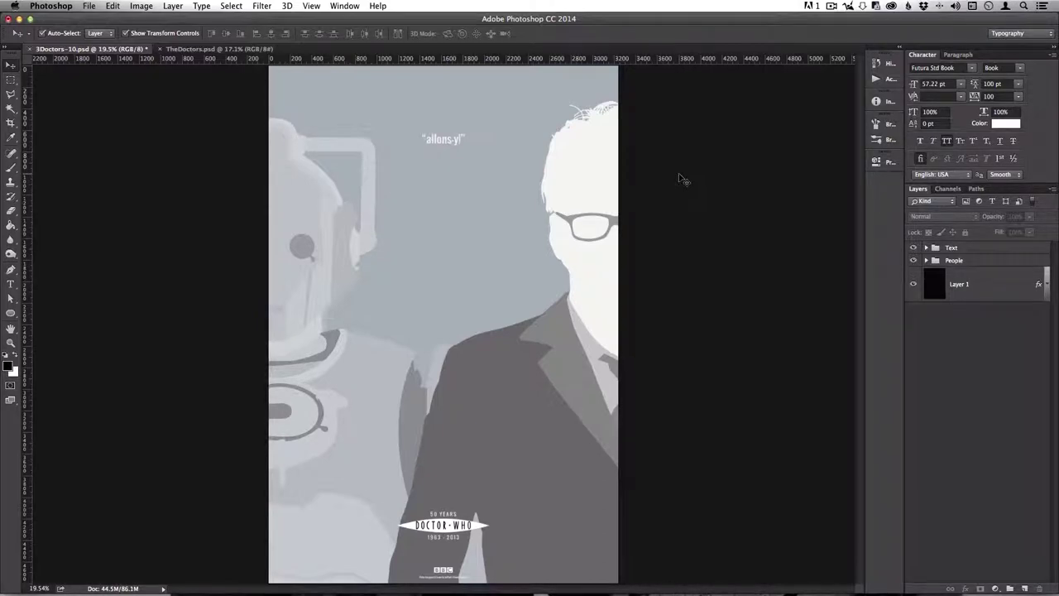
pyautogui.click(232, 49)
pyautogui.scroll(-3, 859, 341)
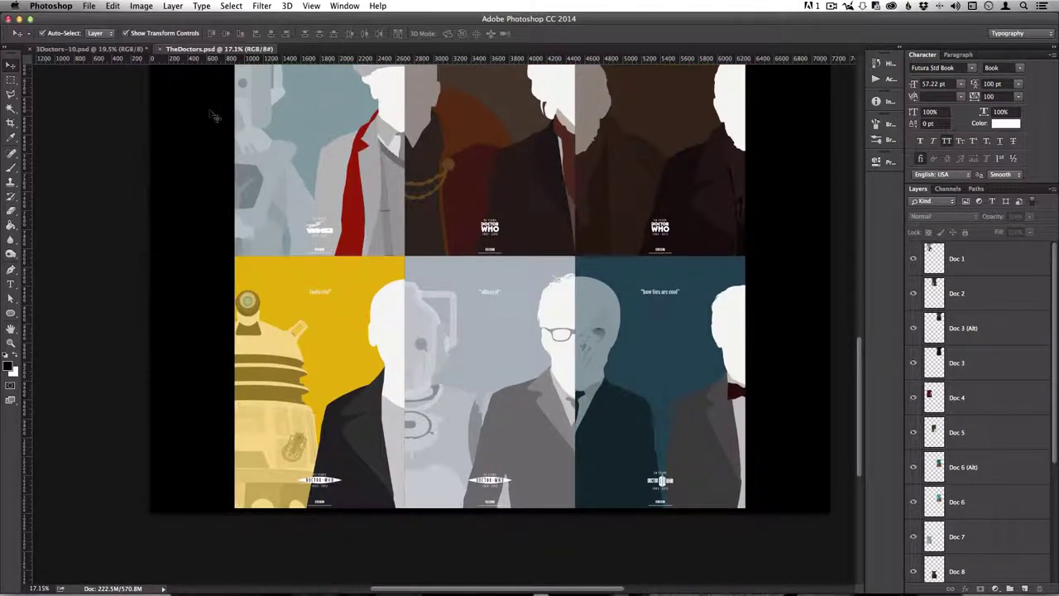
# - In 3Doctors-10.psd, hide the People and Text groups to view the plain background, and show both groups again
pyautogui.click(90, 49)
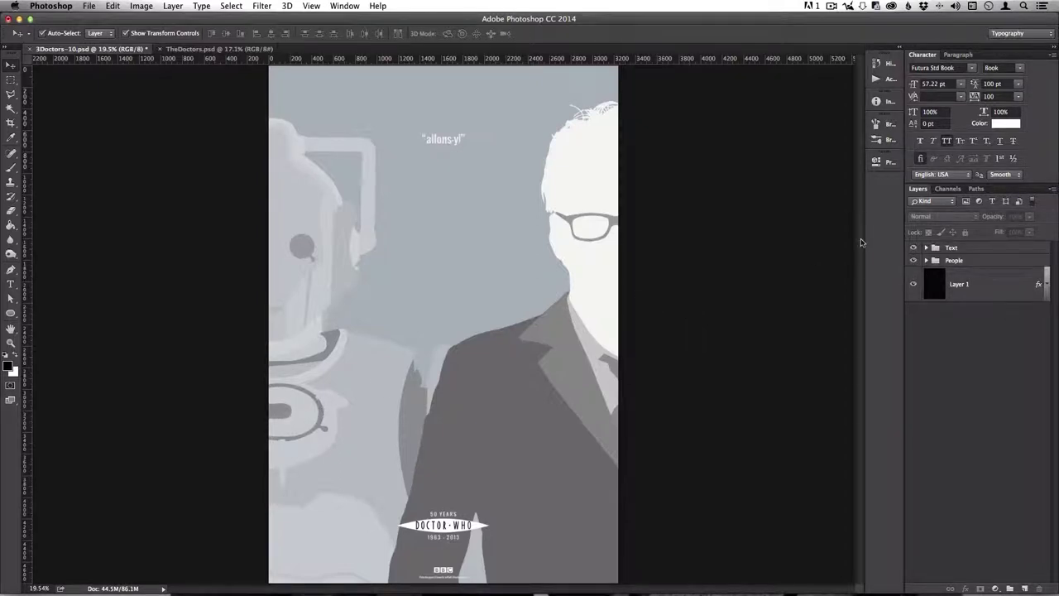
pyautogui.click(913, 259)
pyautogui.click(913, 248)
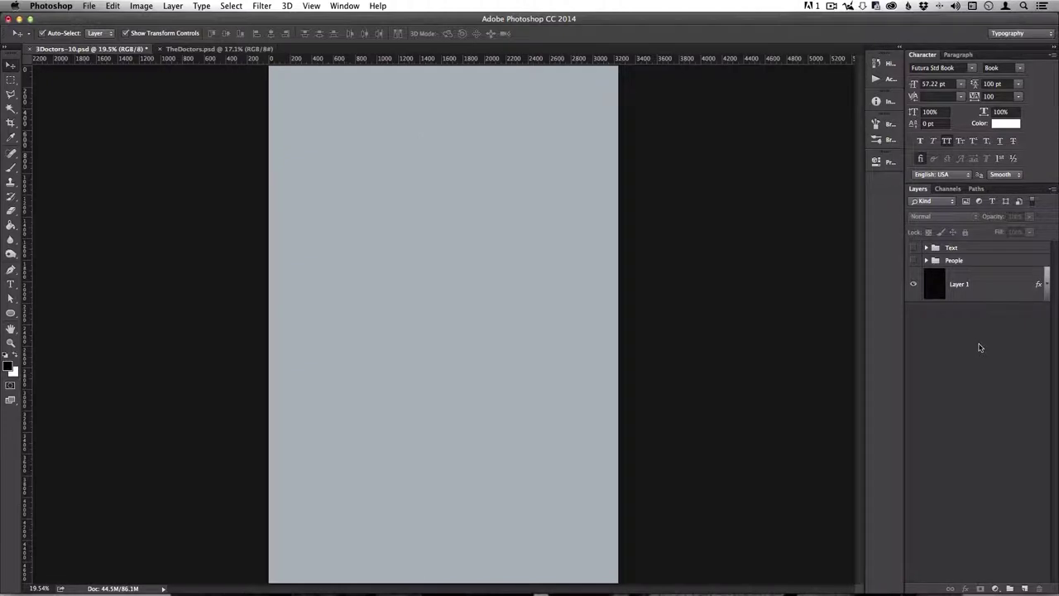
pyautogui.moveTo(914, 259); pyautogui.dragTo(914, 248)
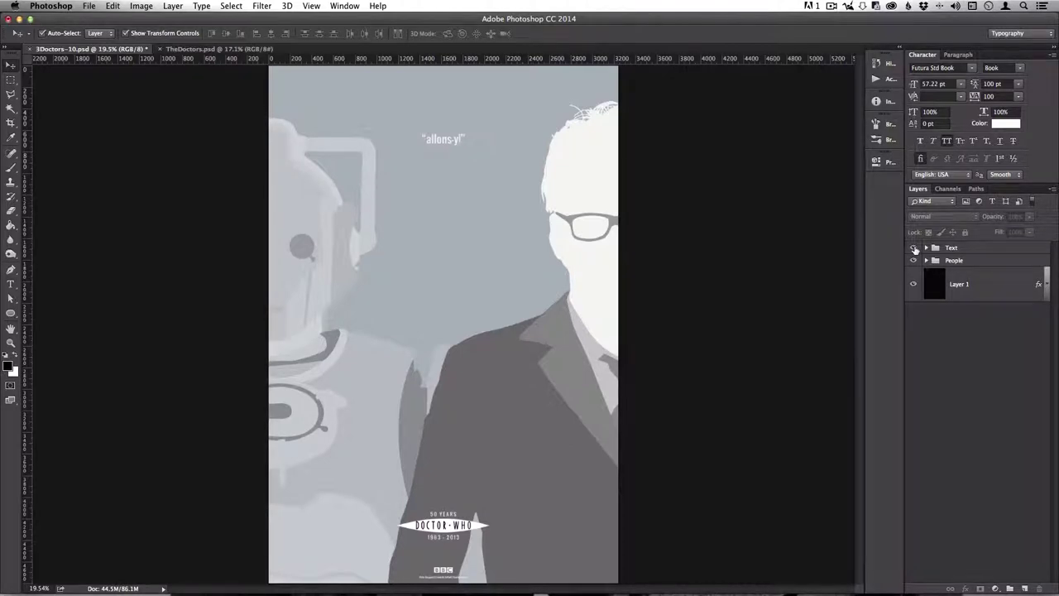
# - Return to TheDoctors.psd and look over the poster rows up to the first one
pyautogui.click(207, 49)
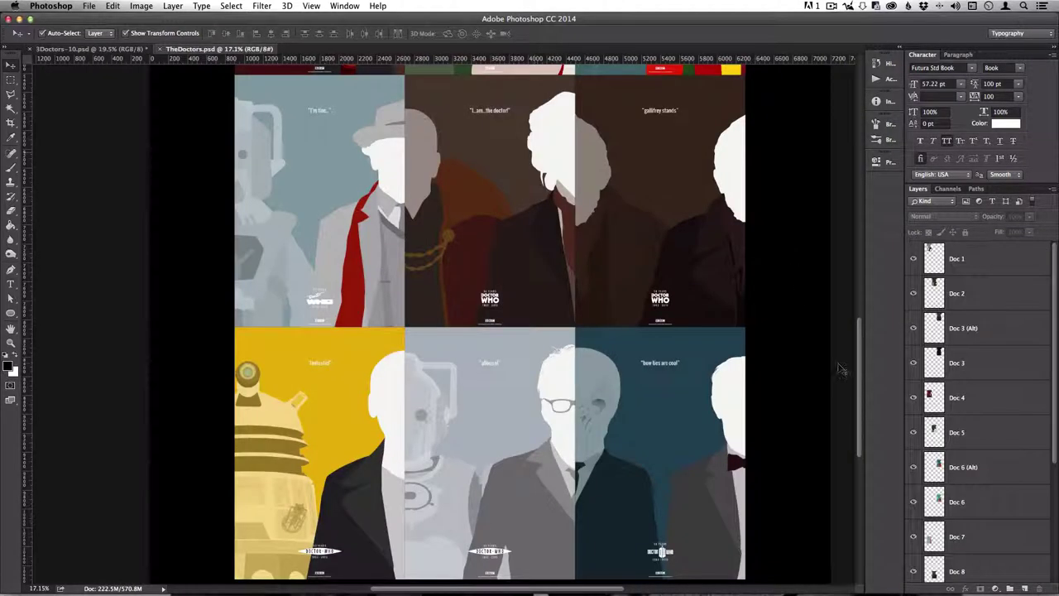
pyautogui.moveTo(858, 358); pyautogui.dragTo(858, 327)
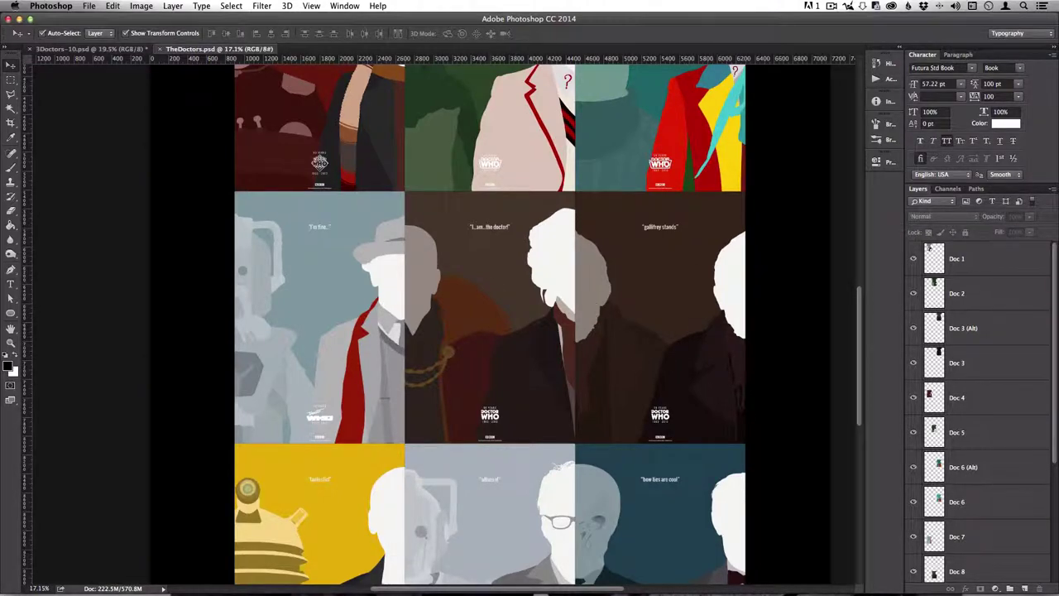
pyautogui.scroll(5, 444, 304)
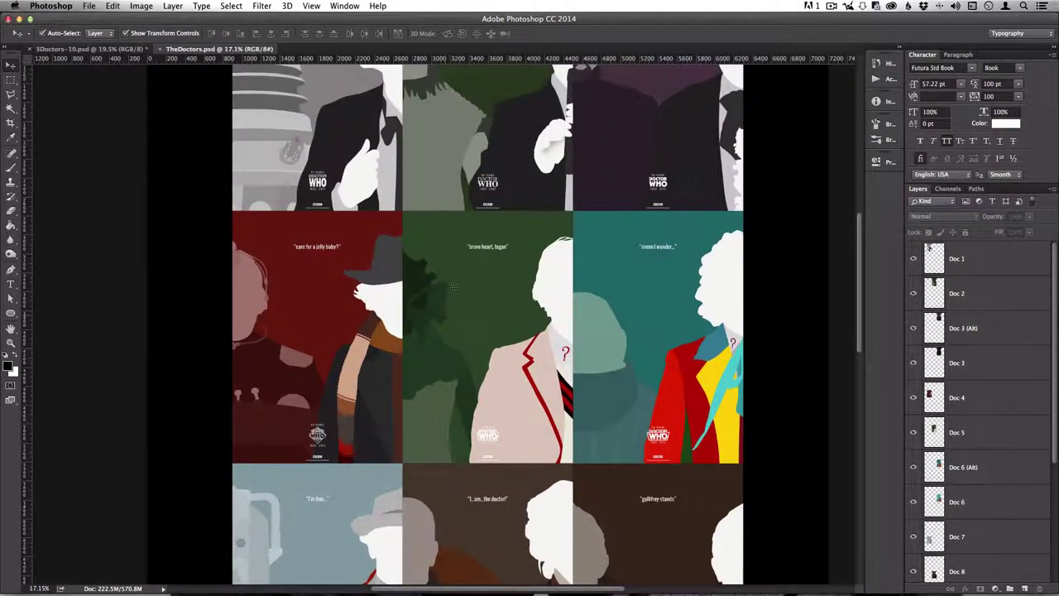
pyautogui.scroll(3, 438, 272)
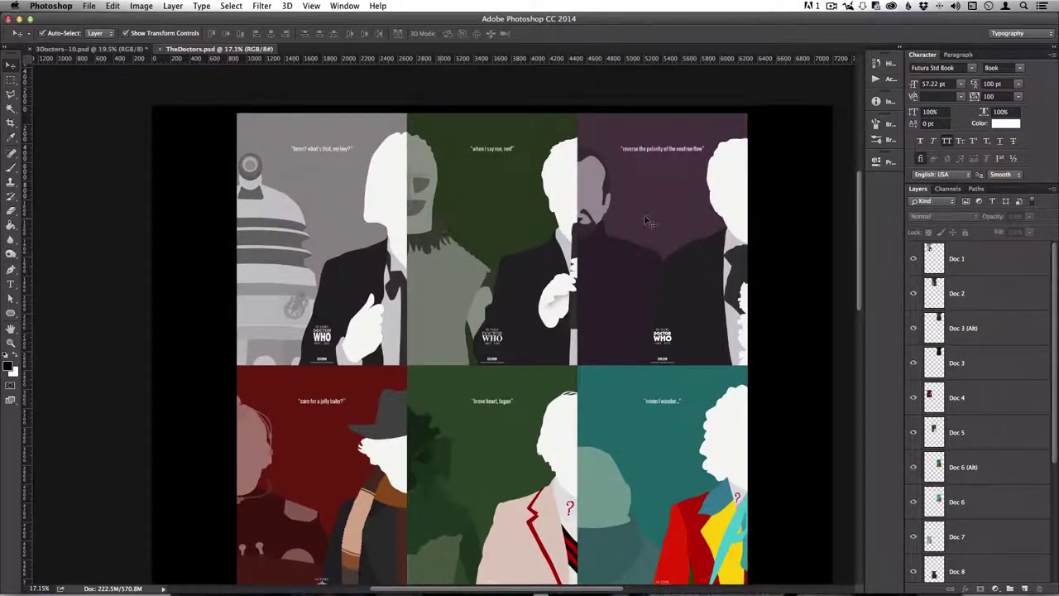
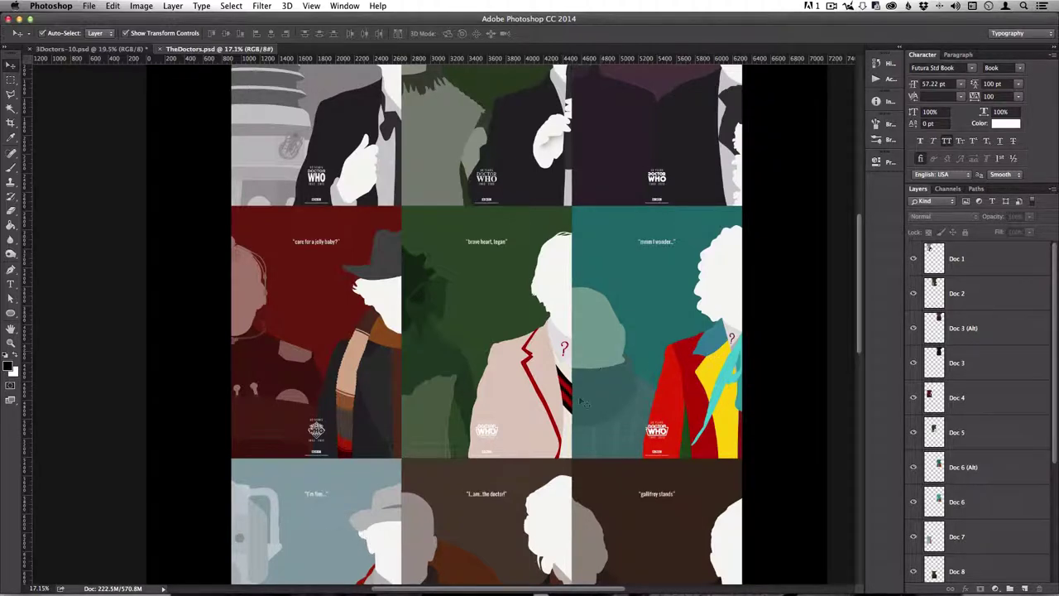
# - In 3Doctors-10.psd, hide the Text group so only the People group shows over the background
pyautogui.click(116, 49)
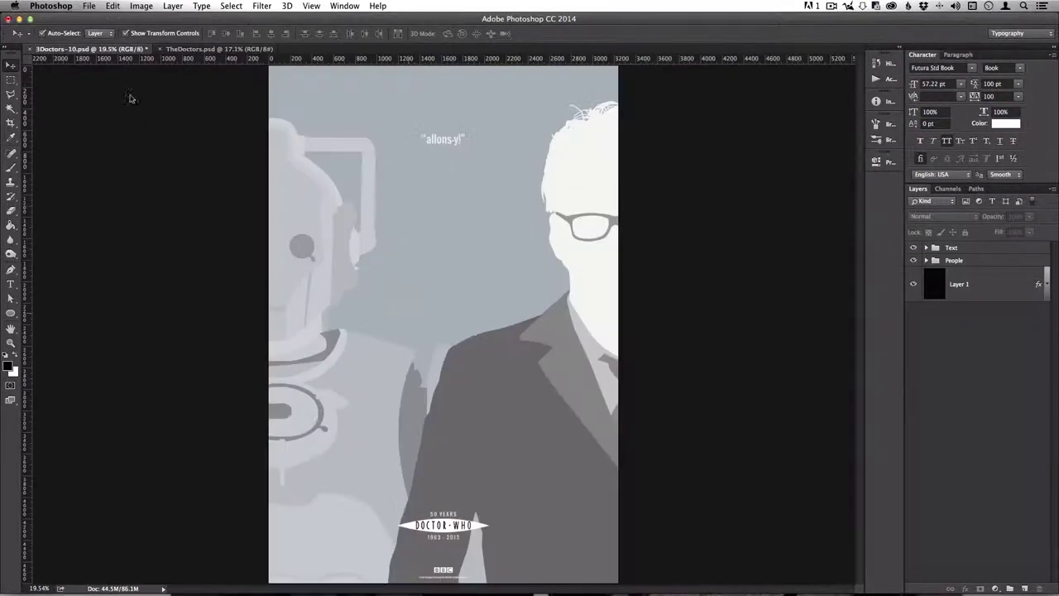
pyautogui.moveTo(913, 247); pyautogui.dragTo(913, 260)
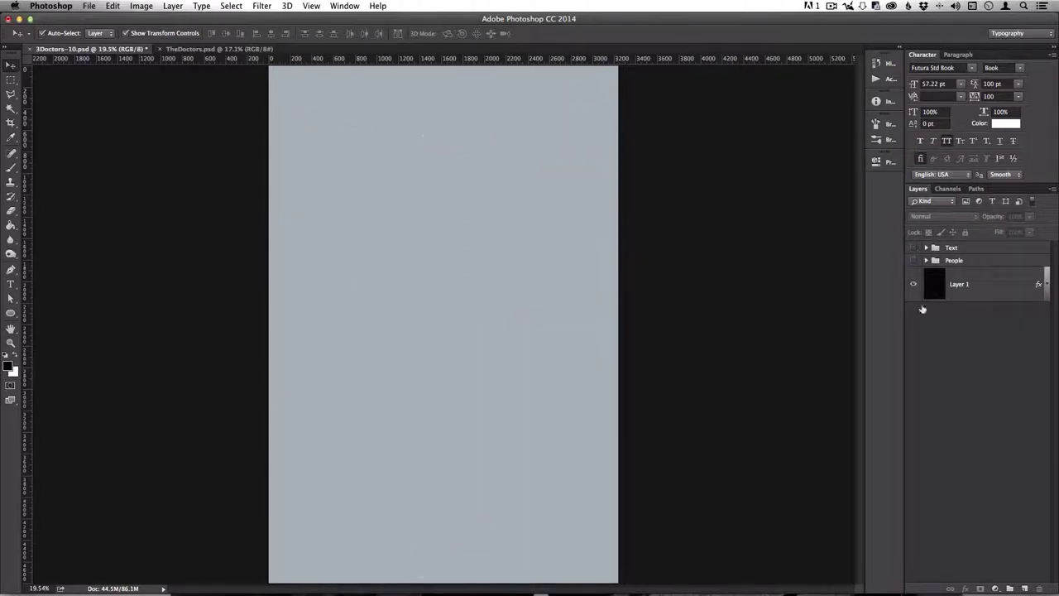
pyautogui.click(913, 261)
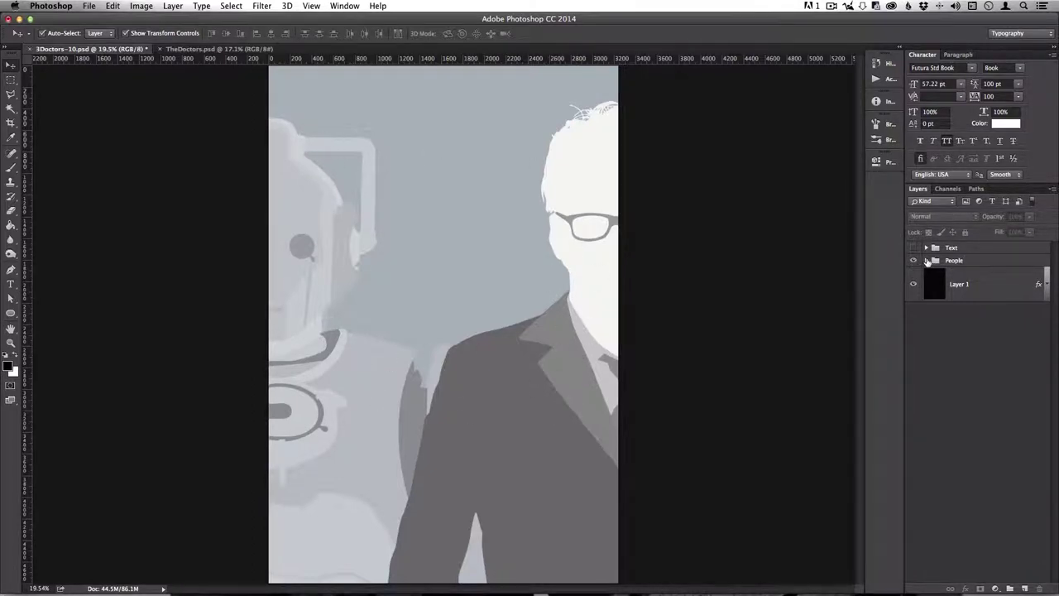
# - Expand the People and Cyberman groups, and check Layer 9 in The Doctor group by switching its visibility off and on
pyautogui.click(927, 261)
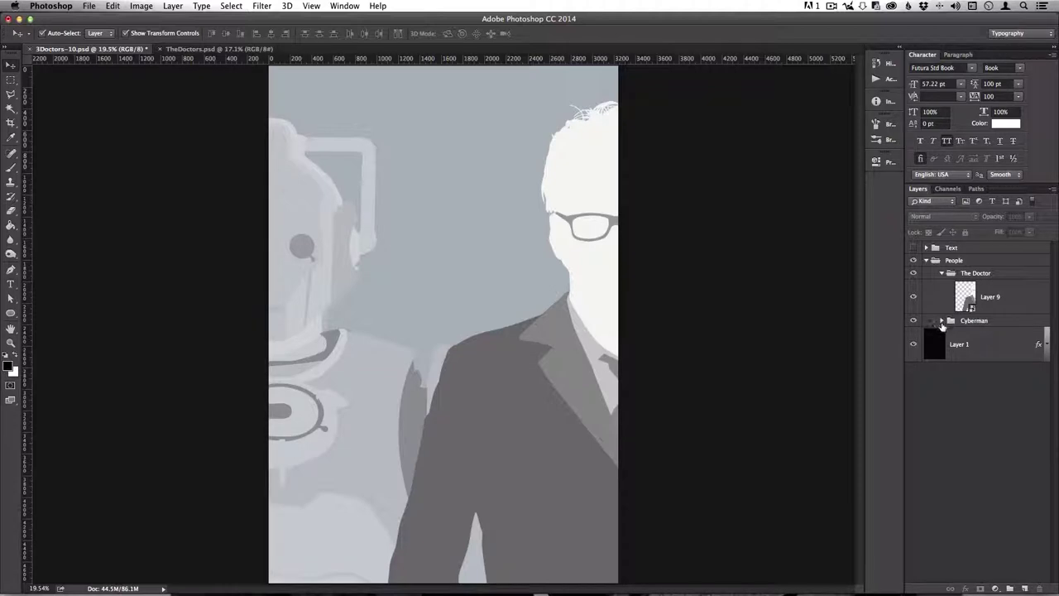
pyautogui.click(941, 321)
pyautogui.click(913, 293)
pyautogui.click(913, 296)
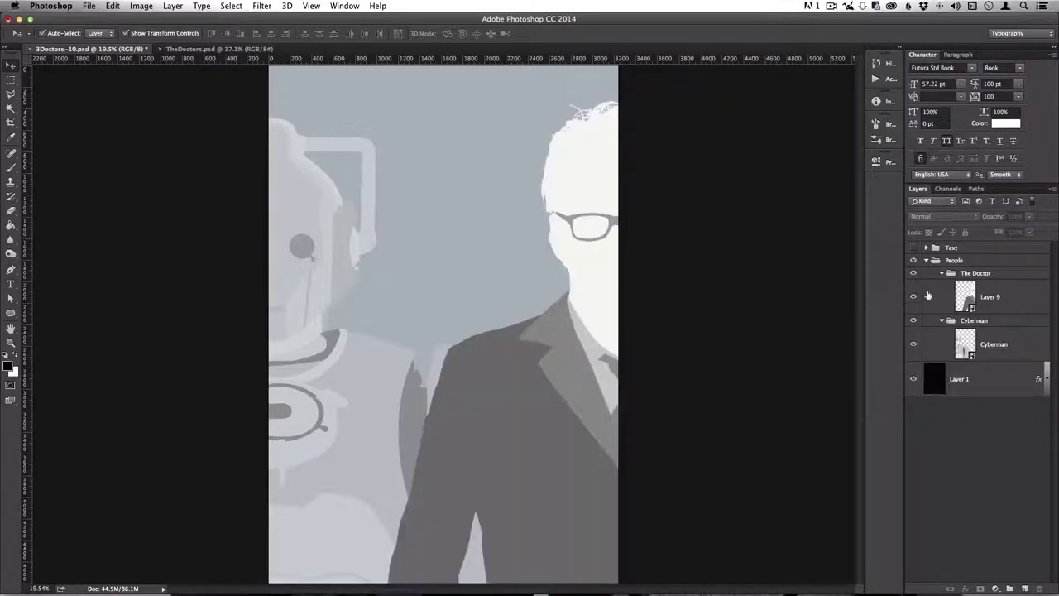
# - Open the Layer 9 smart object, expand its Reference group, show the Layer 6 photo, and hide the Body group
pyautogui.click(969, 308)
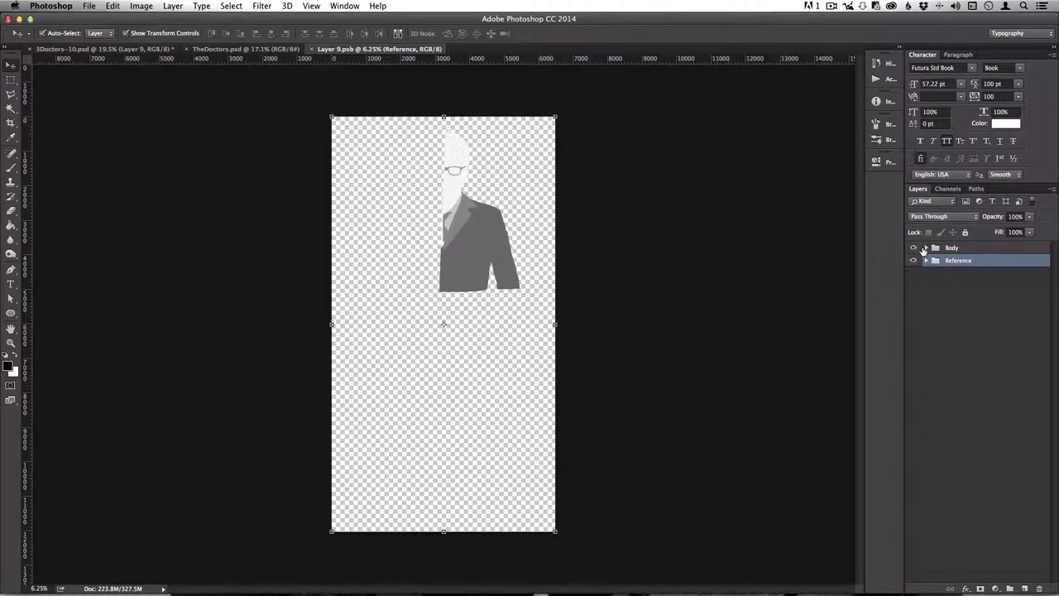
pyautogui.click(926, 261)
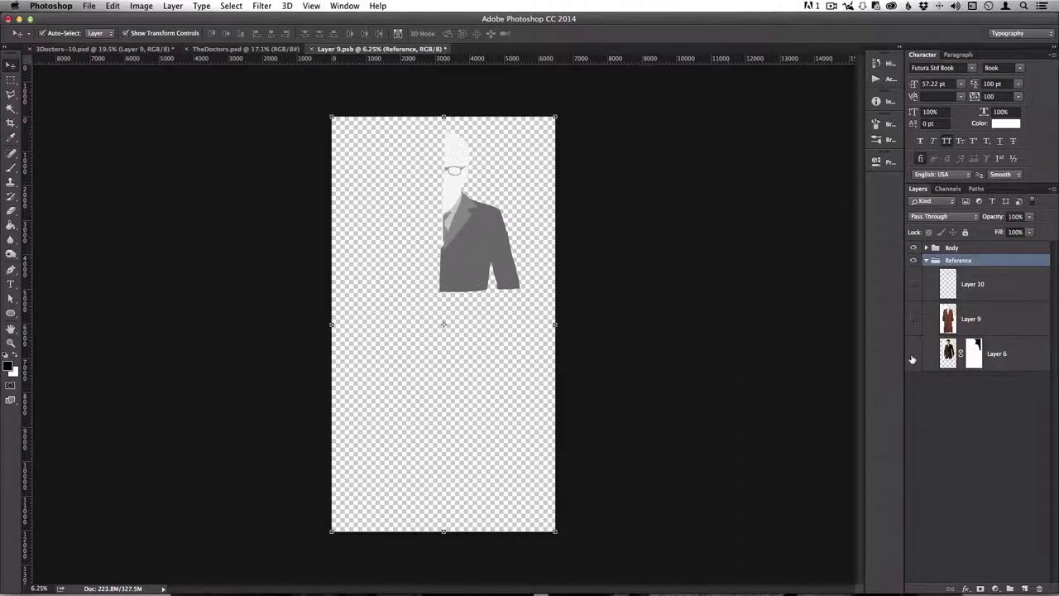
pyautogui.click(913, 354)
pyautogui.click(914, 247)
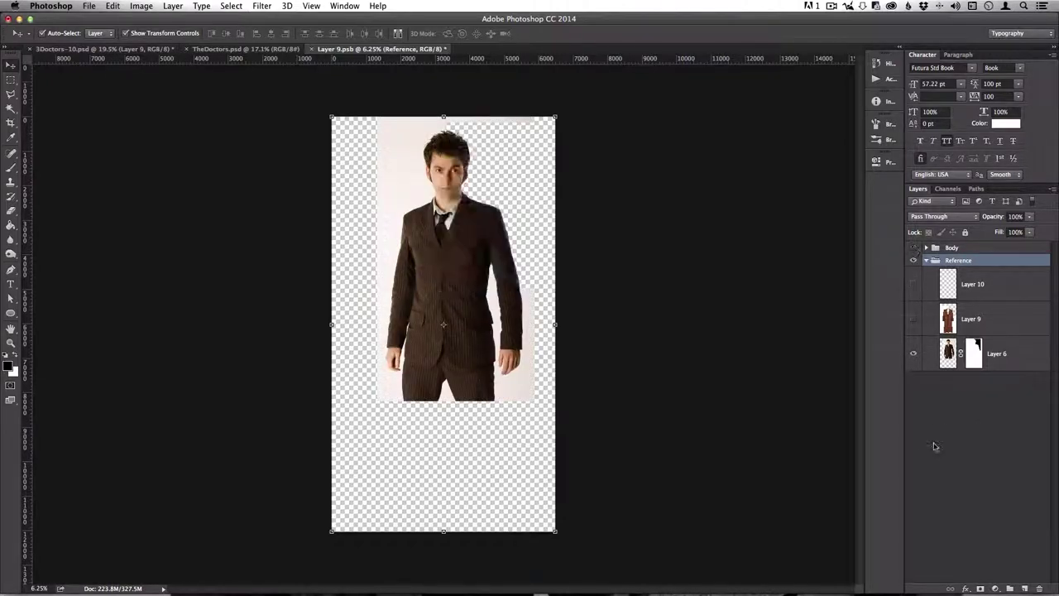
pyautogui.click(630, 229)
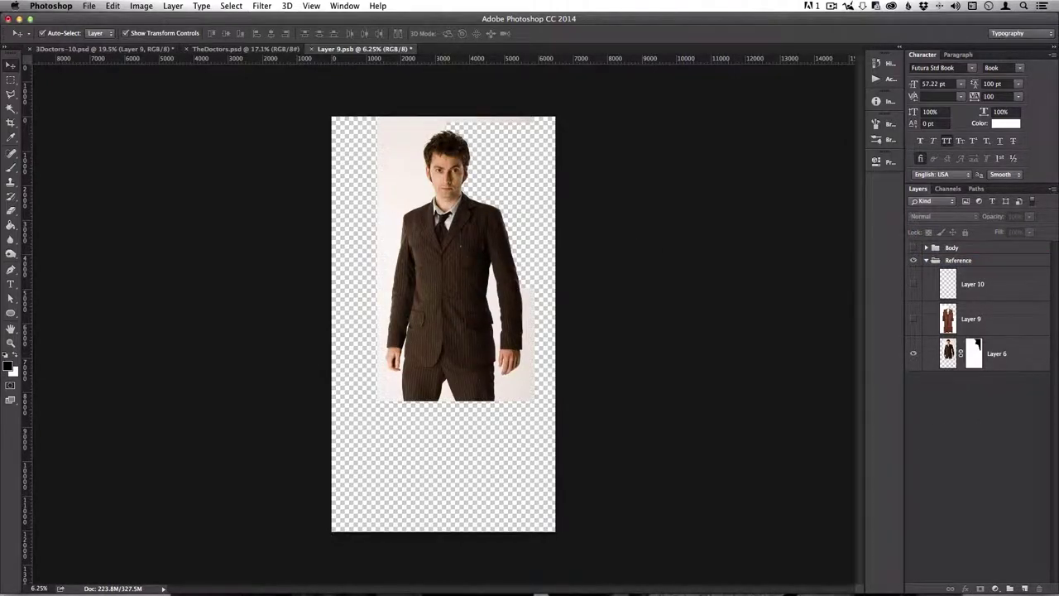
# - Examine the face in the Layer 6 reference photo up close and compare it with the Doctor silhouette in 3Doctors-10.psd
pyautogui.scroll(5, 460, 213)
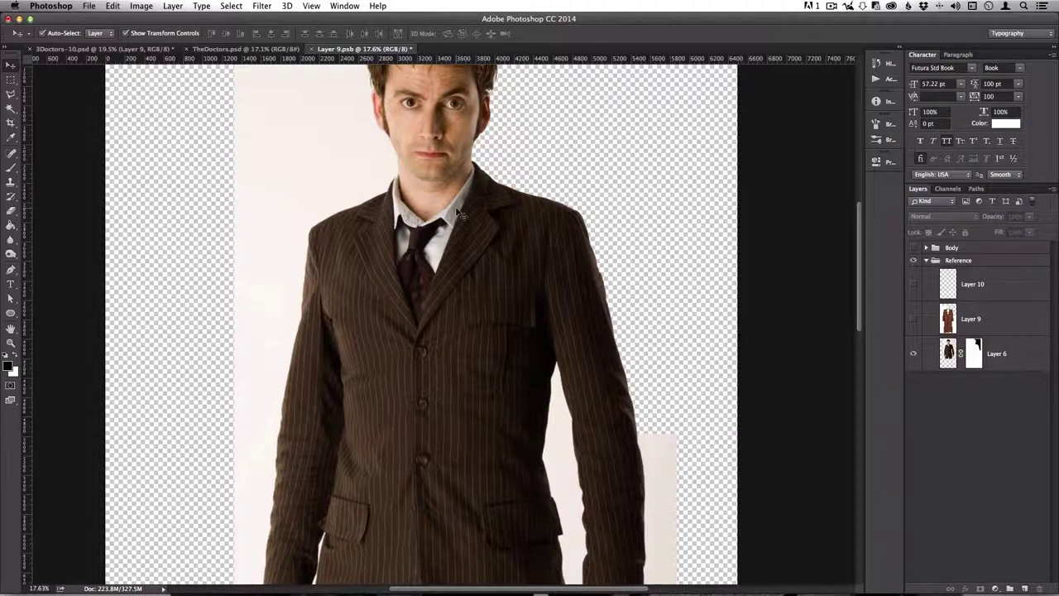
pyautogui.scroll(5, 460, 214)
pyautogui.scroll(10, 482, 455)
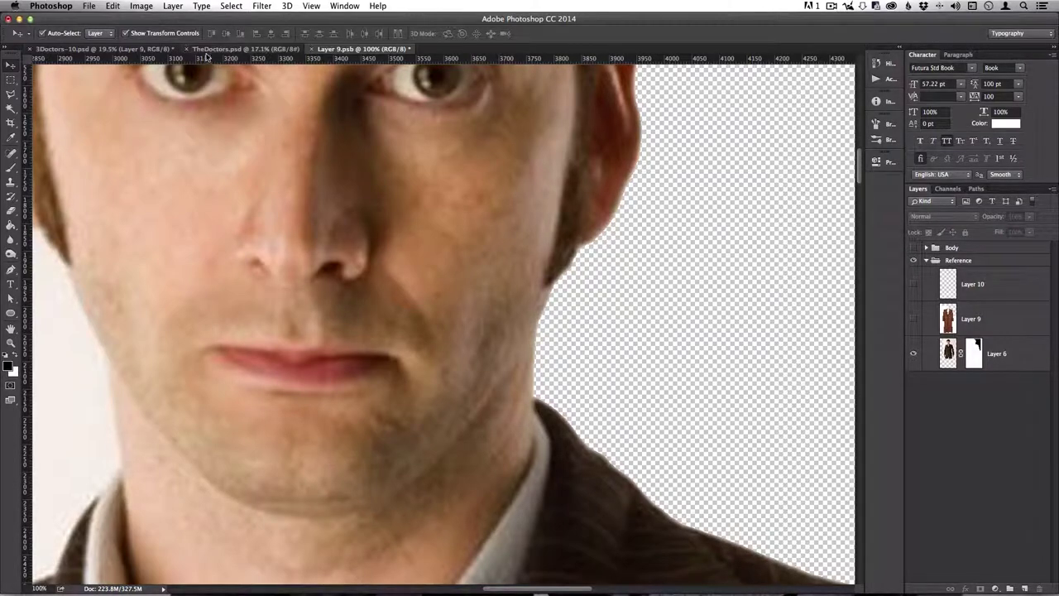
pyautogui.click(236, 49)
pyautogui.click(146, 50)
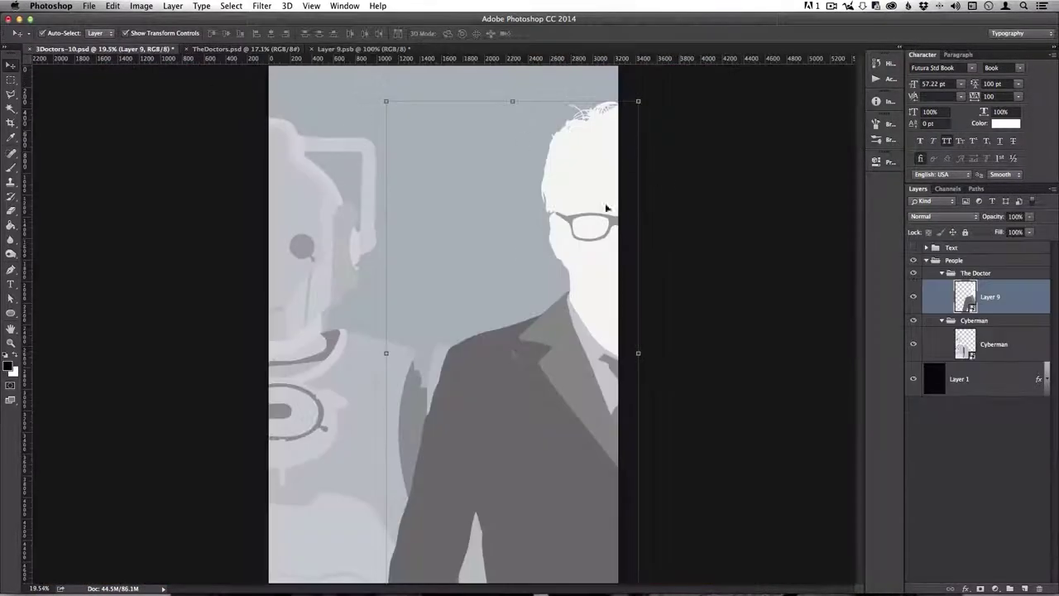
pyautogui.click(332, 50)
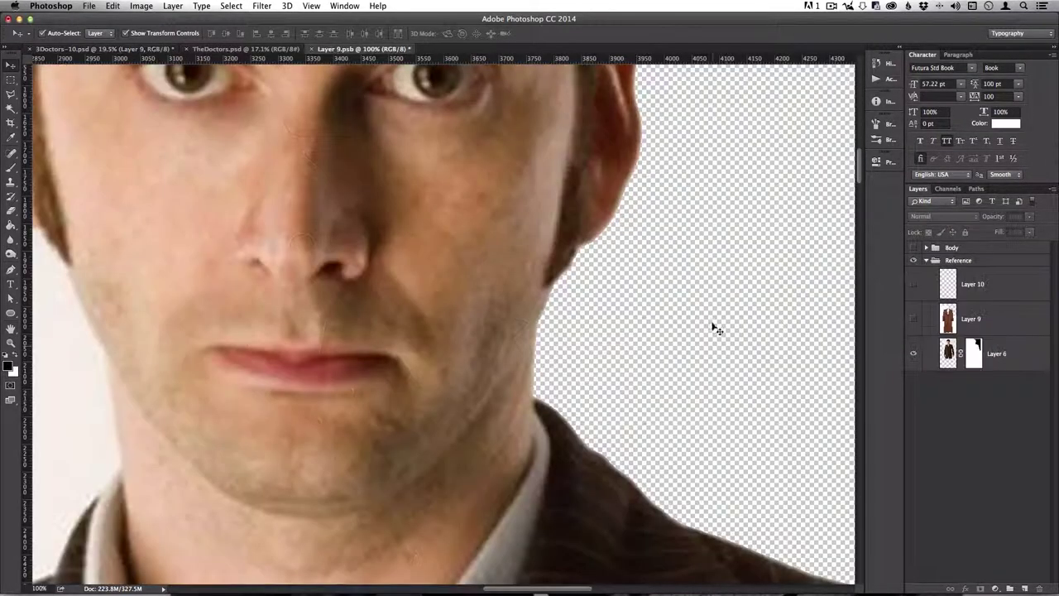
# - Examine the masked edge of the reference photo around the ear, hair and shoulder in Layer 9.psb
pyautogui.scroll(-3, 669, 433)
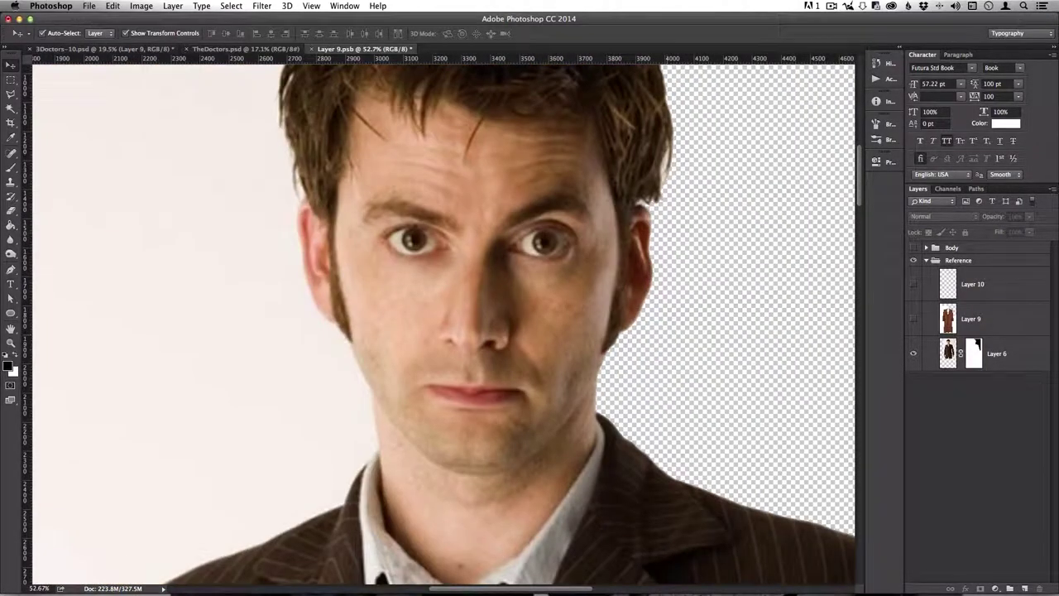
pyautogui.scroll(3, 662, 232)
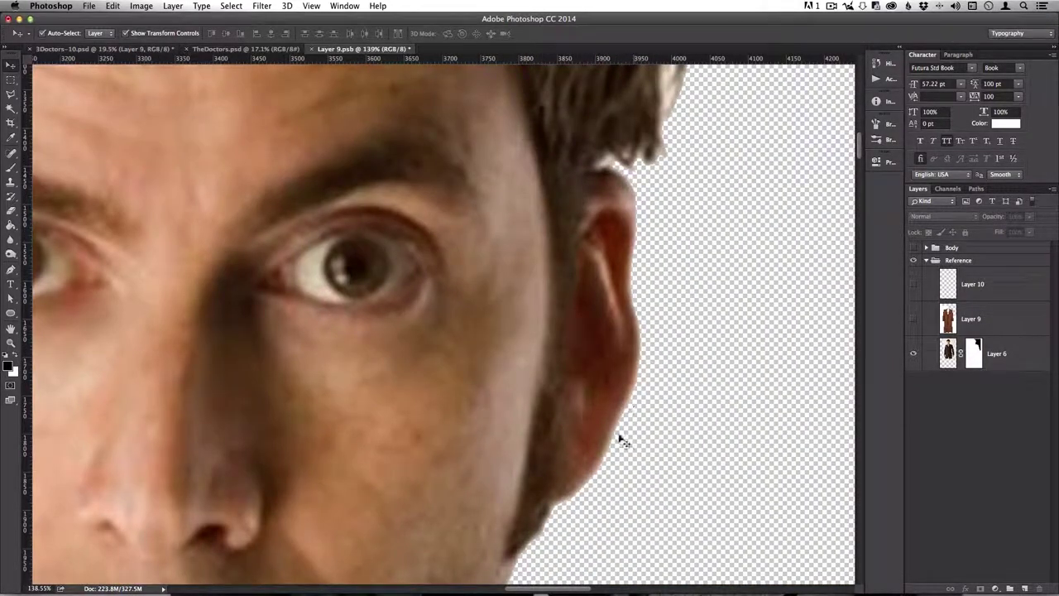
pyautogui.scroll(-3, 621, 441)
pyautogui.scroll(-2, 377, 298)
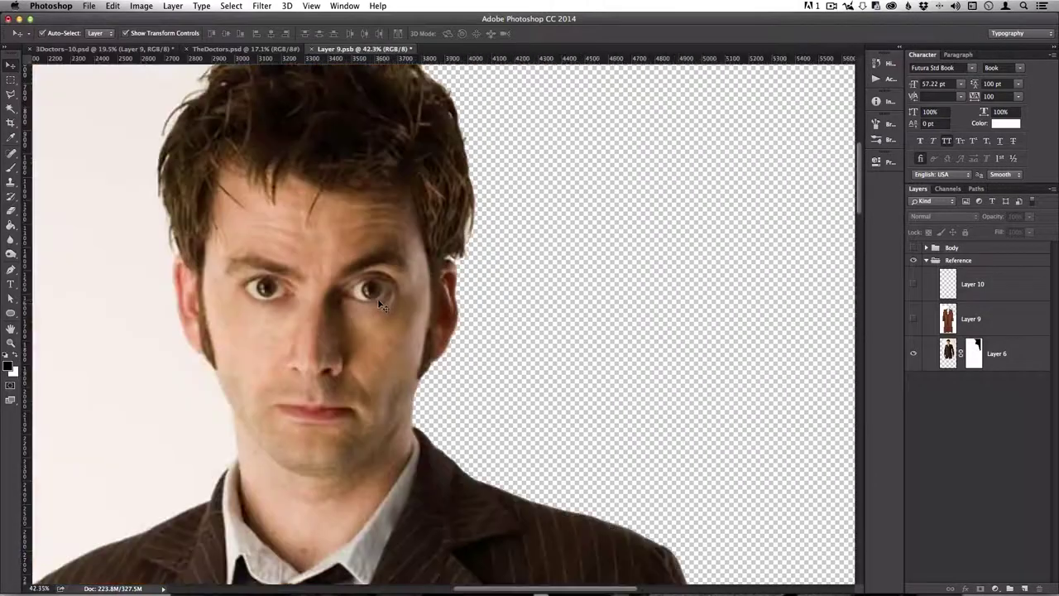
pyautogui.scroll(-2, 381, 306)
pyautogui.hscroll(3, 538, 282)
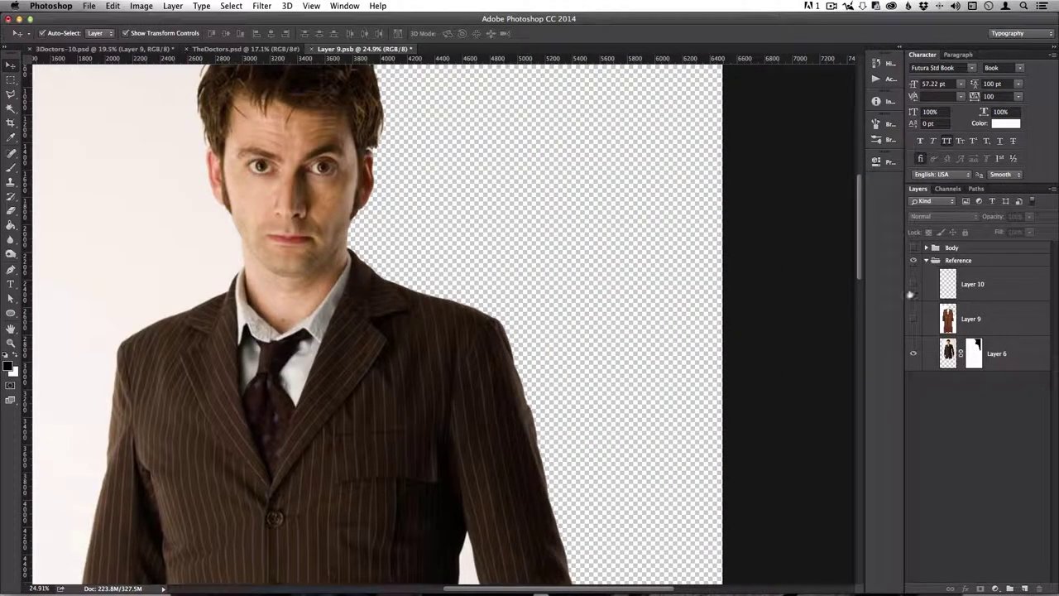
# - Check the coat reference on Layer 9 over the photo by switching its visibility on and off, leaving it hidden
pyautogui.click(912, 324)
pyautogui.scroll(-3, 485, 425)
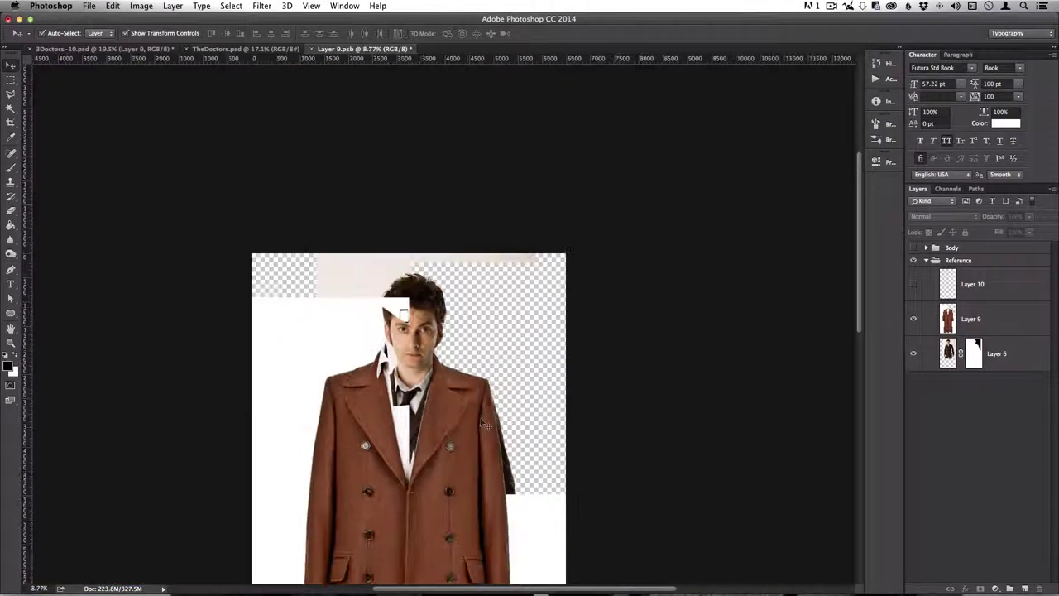
pyautogui.moveTo(465, 428); pyautogui.dragTo(510, 308)
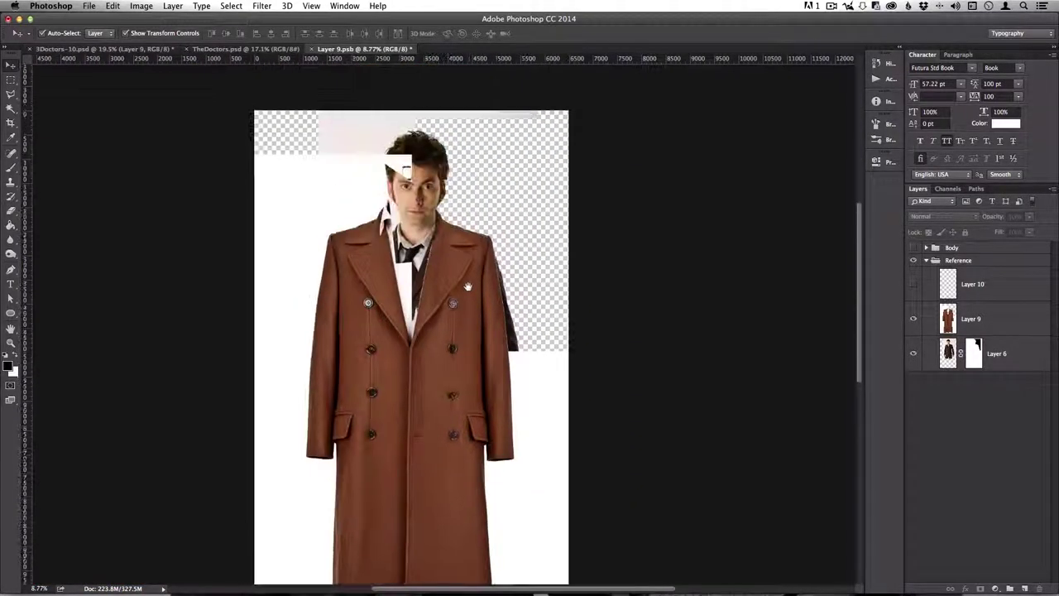
pyautogui.click(913, 322)
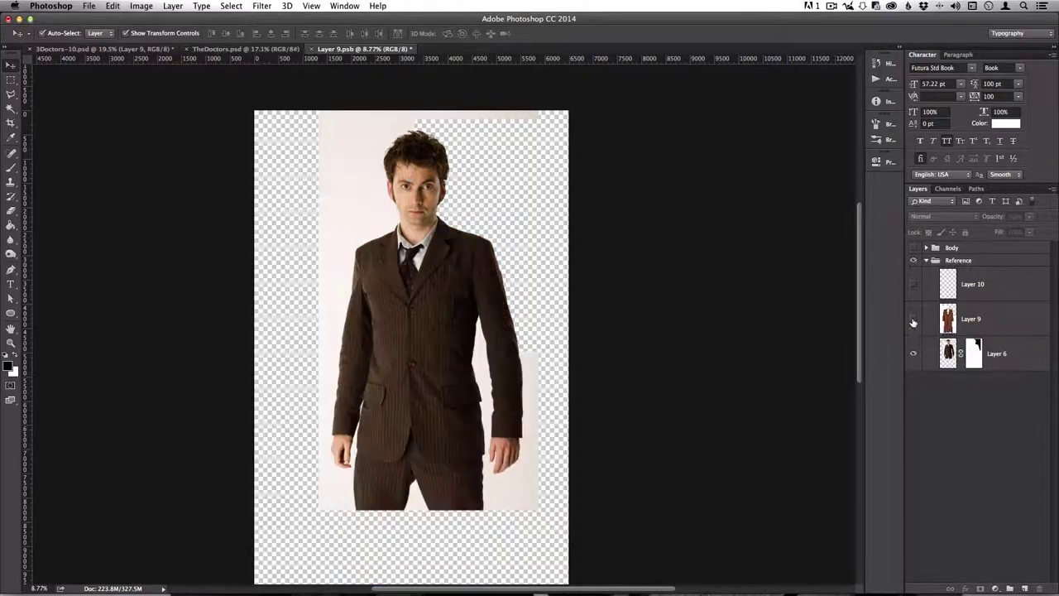
pyautogui.click(912, 322)
pyautogui.click(913, 321)
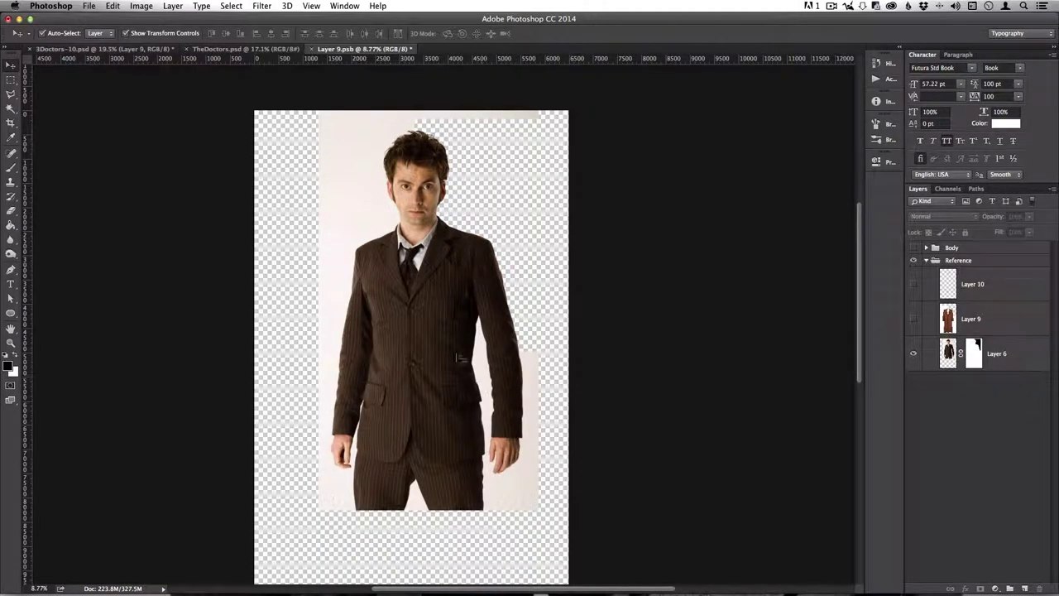
# - Show the Body group over the reference photo in Layer 9.psb and expand it to reveal its shape layers
pyautogui.click(104, 49)
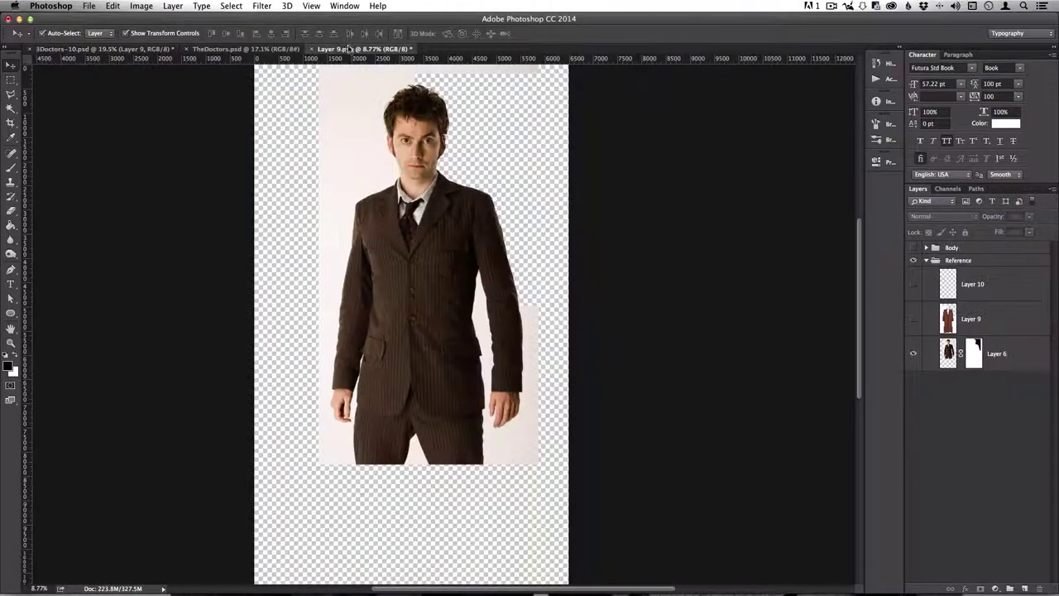
pyautogui.click(349, 49)
pyautogui.click(913, 247)
pyautogui.click(925, 247)
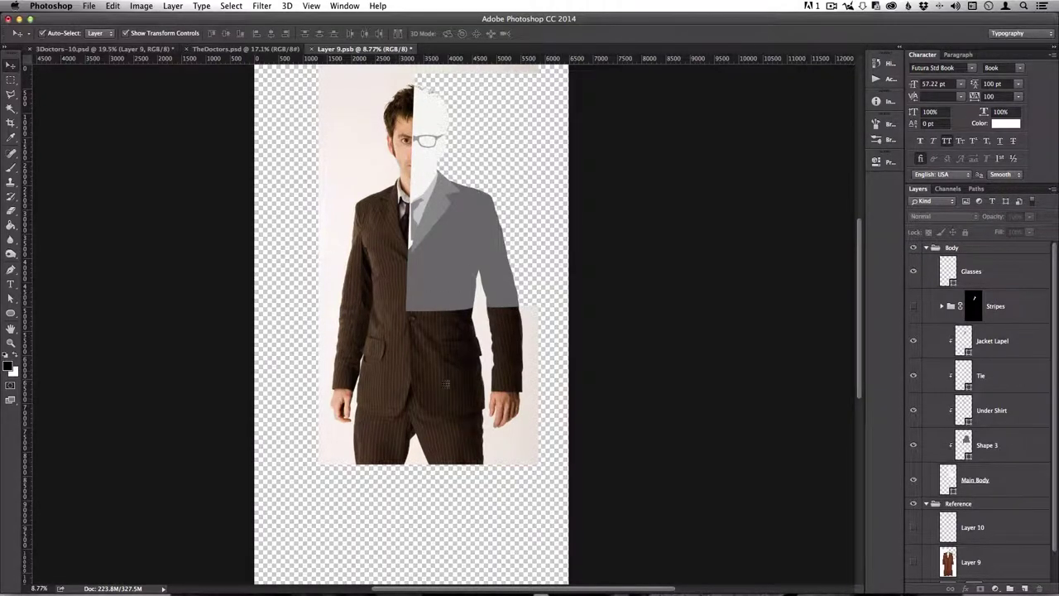
pyautogui.scroll(4, 473, 354)
pyautogui.scroll(-3, 392, 320)
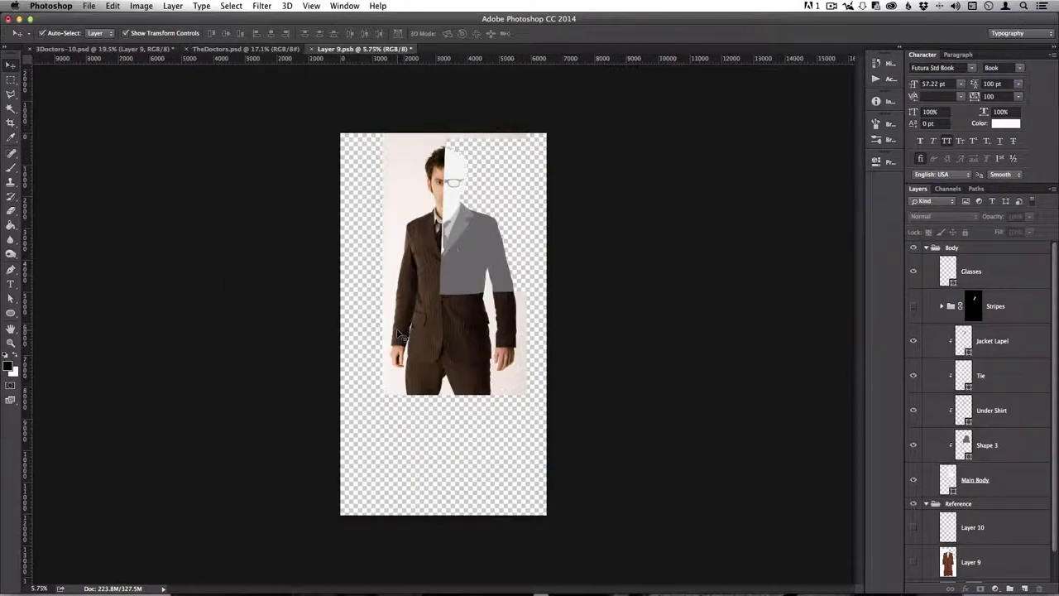
pyautogui.scroll(5, 453, 267)
pyautogui.scroll(3, 472, 248)
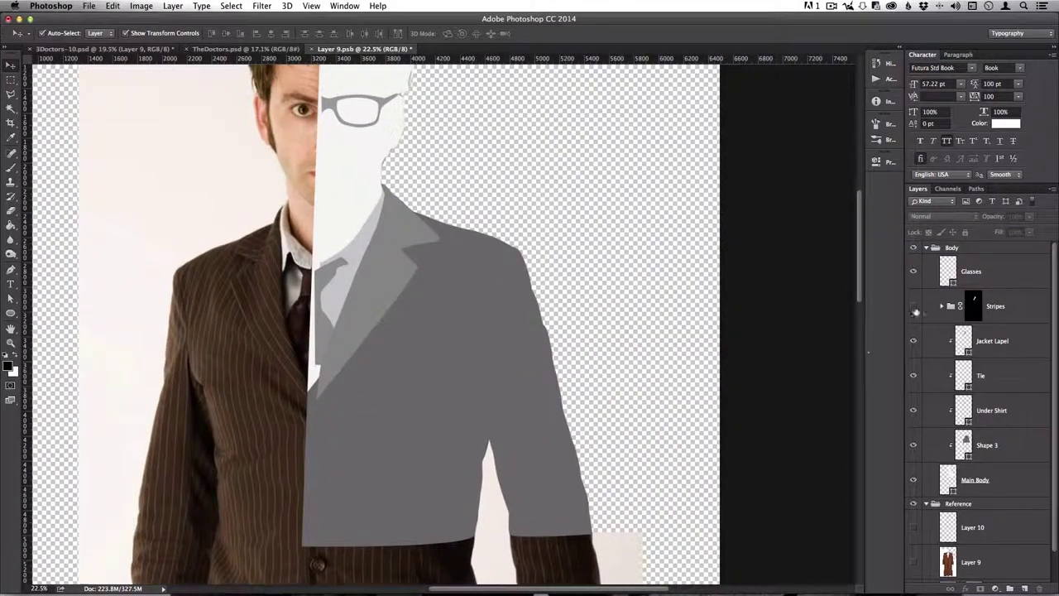
# - Hide the Glasses, Jacket Lapel, Tie, Under Shirt and Shape 3 layers so only the Main Body silhouette covers the photo
pyautogui.click(913, 270)
pyautogui.moveTo(913, 341); pyautogui.dragTo(913, 447)
pyautogui.moveTo(433, 286); pyautogui.dragTo(468, 406)
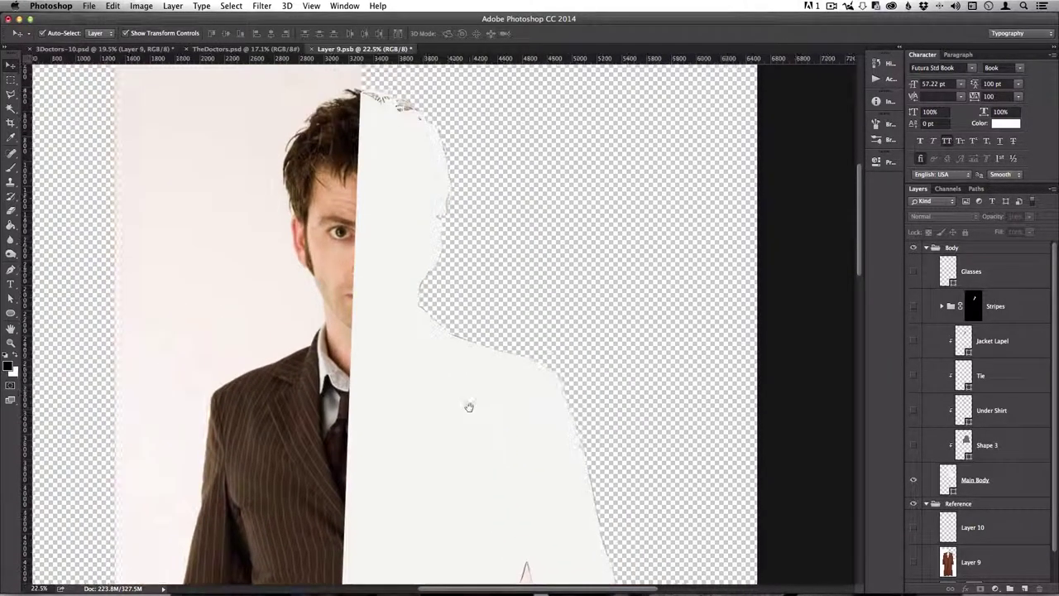
# - Examine the cut-out hair strands along the Main Body silhouette and compare them with the finished poster in 3Doctors-10.psd
pyautogui.scroll(3, 468, 406)
pyautogui.scroll(5, 405, 180)
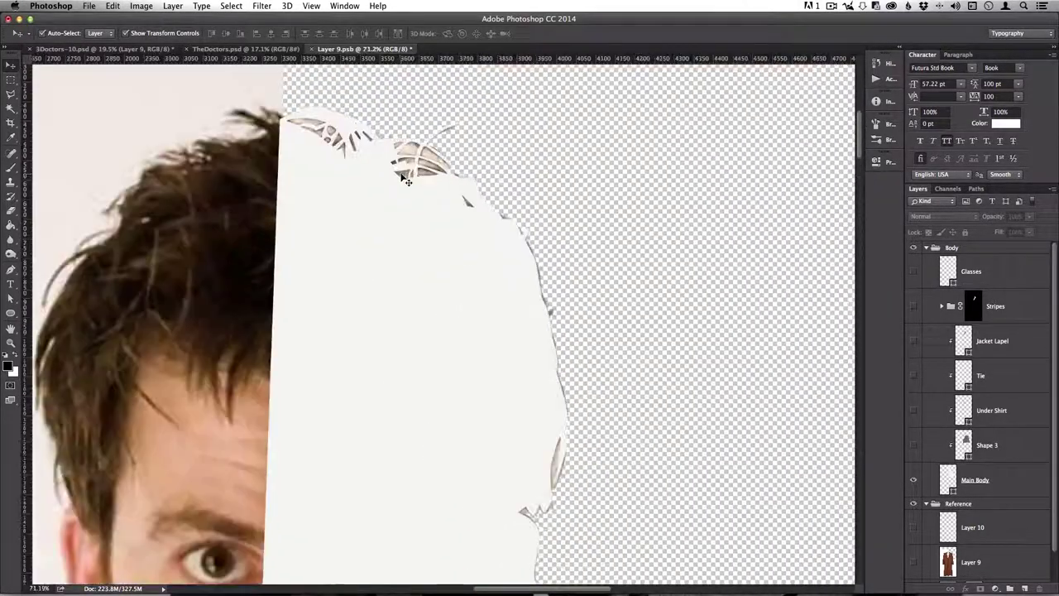
pyautogui.moveTo(388, 130); pyautogui.dragTo(411, 254)
pyautogui.press('super+r')
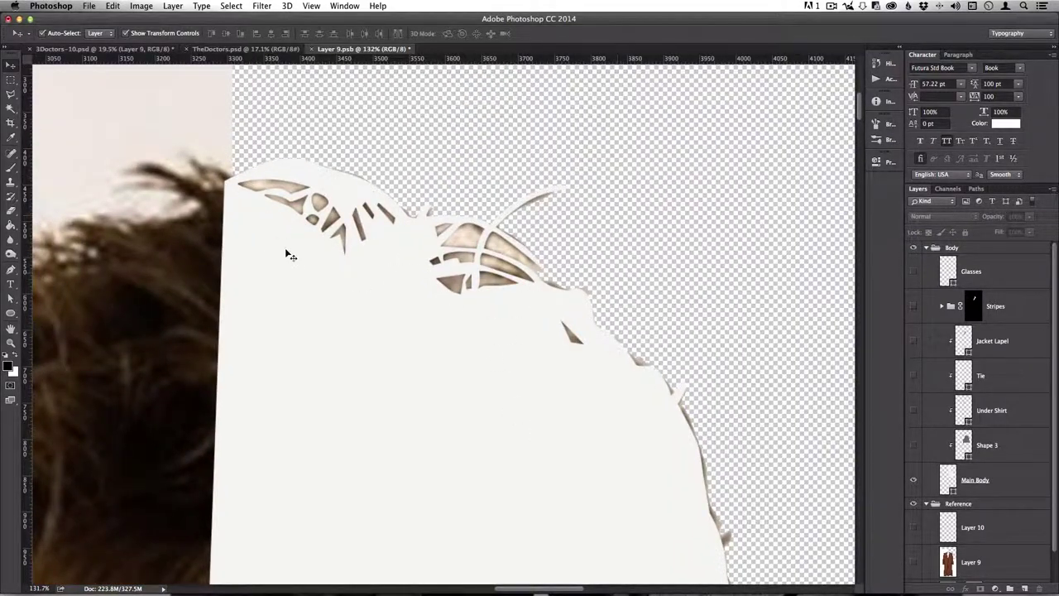
pyautogui.scroll(-4, 374, 402)
pyautogui.scroll(-2, 468, 427)
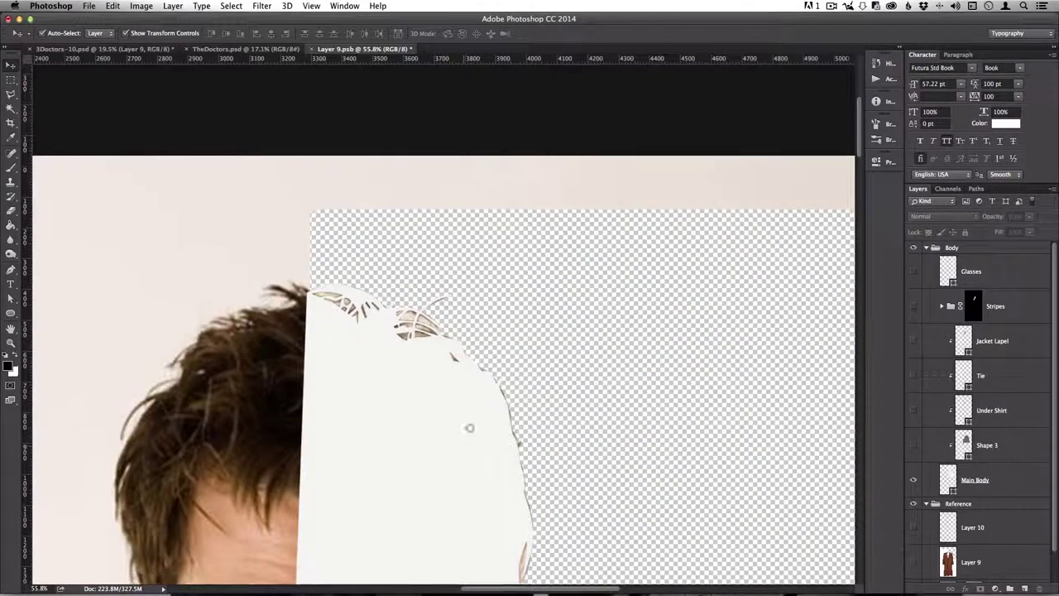
pyautogui.scroll(-1, 397, 256)
pyautogui.scroll(-2, 399, 259)
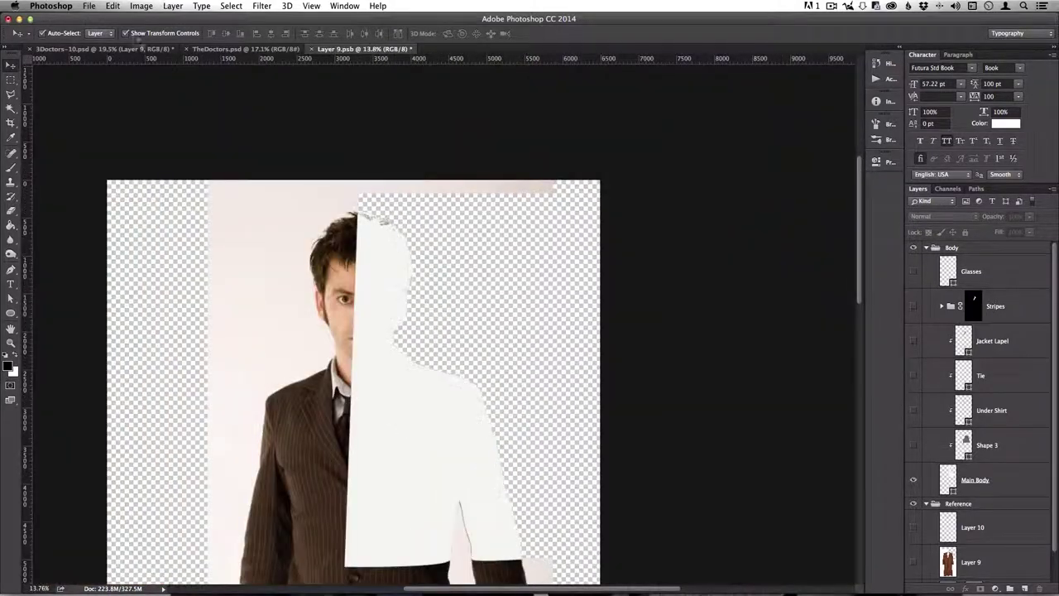
pyautogui.click(136, 49)
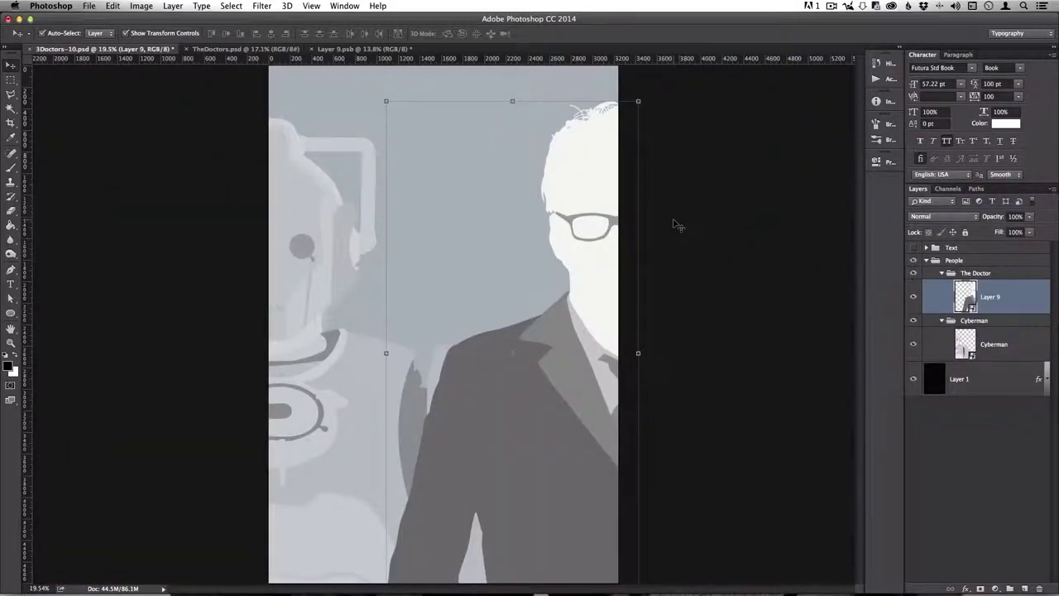
pyautogui.click(354, 49)
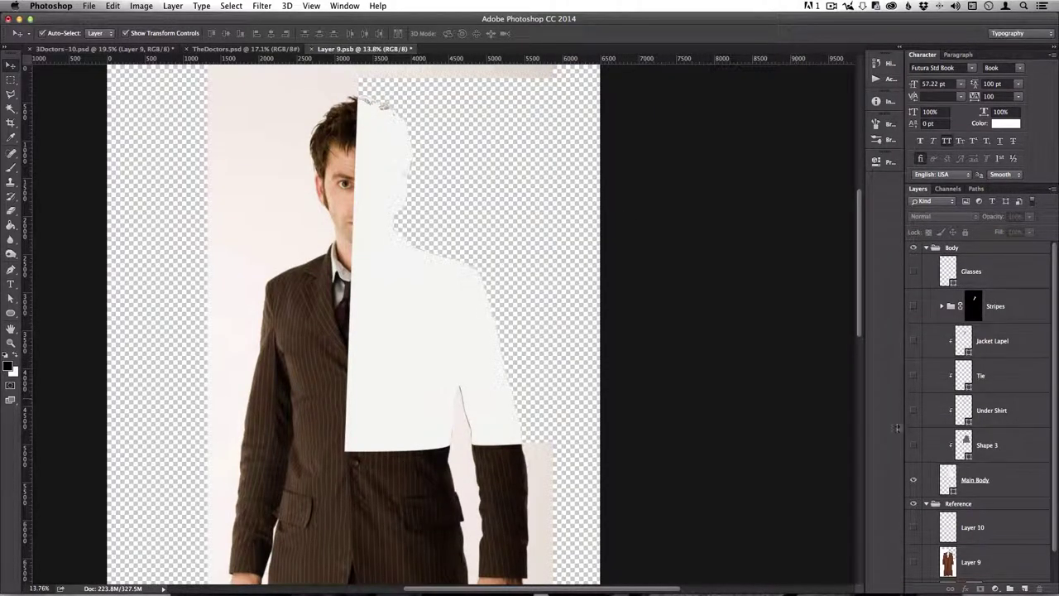
# - Check the Shape 3 jacket over the Main Body silhouette, and leave both layers hidden so only the photo shows
pyautogui.click(914, 480)
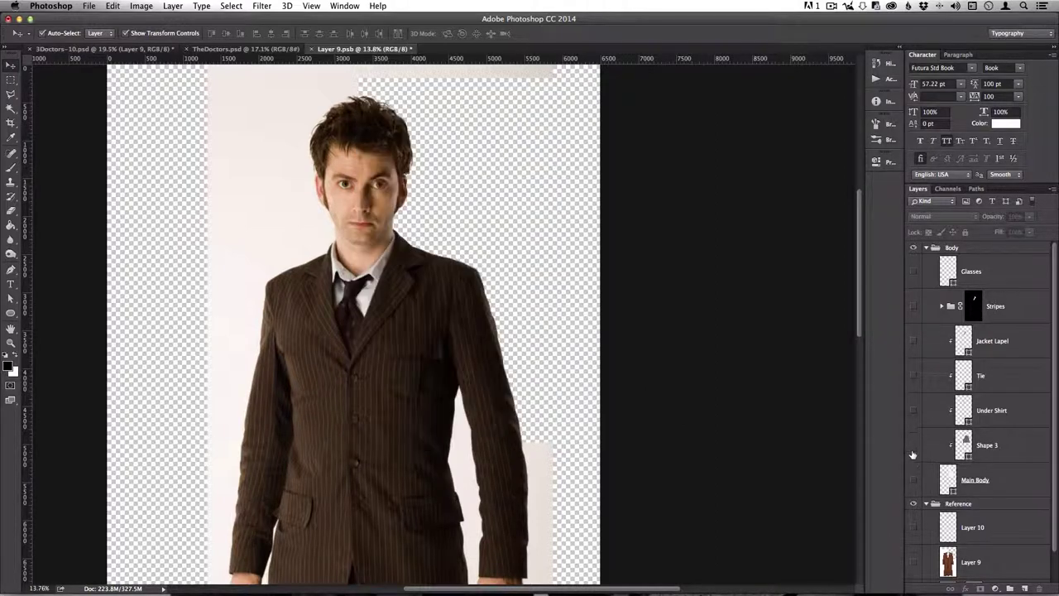
pyautogui.click(913, 446)
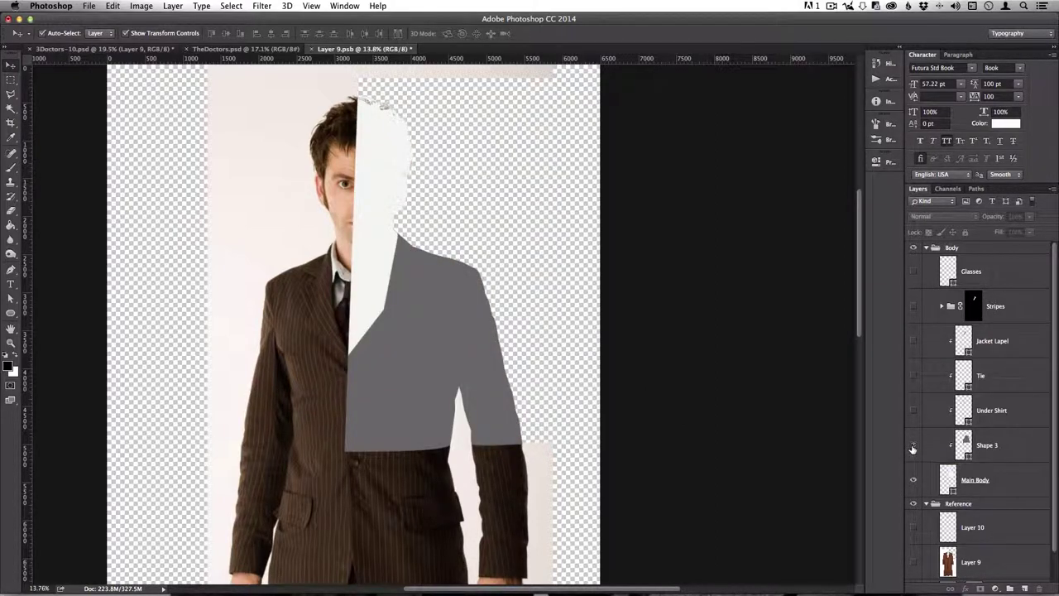
pyautogui.click(913, 446)
pyautogui.click(914, 480)
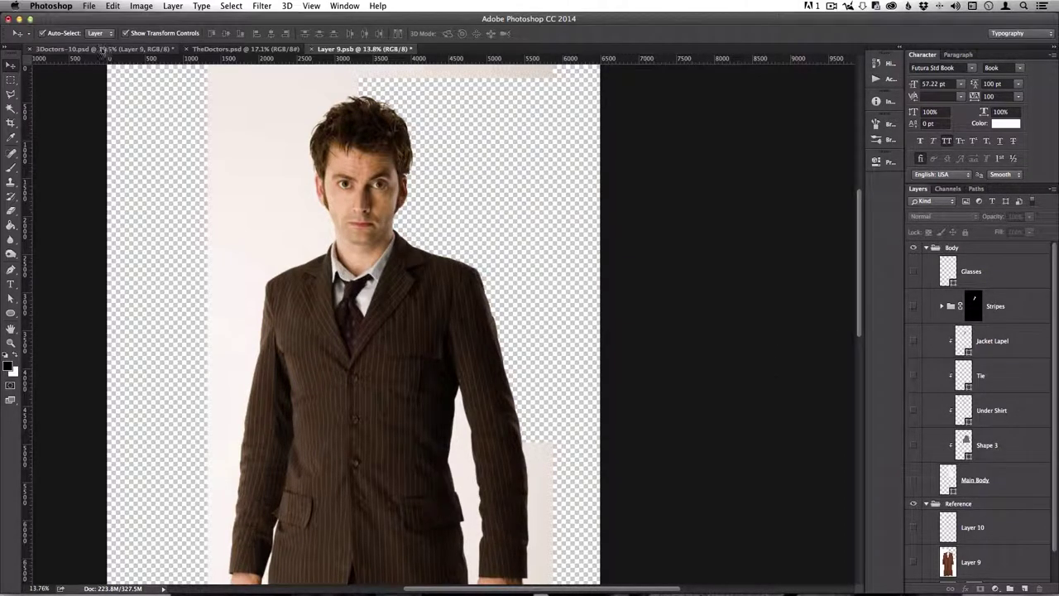
# - Switch to TheDoctors.psd and examine the jackets and hands in the first row of posters up close
pyautogui.click(208, 50)
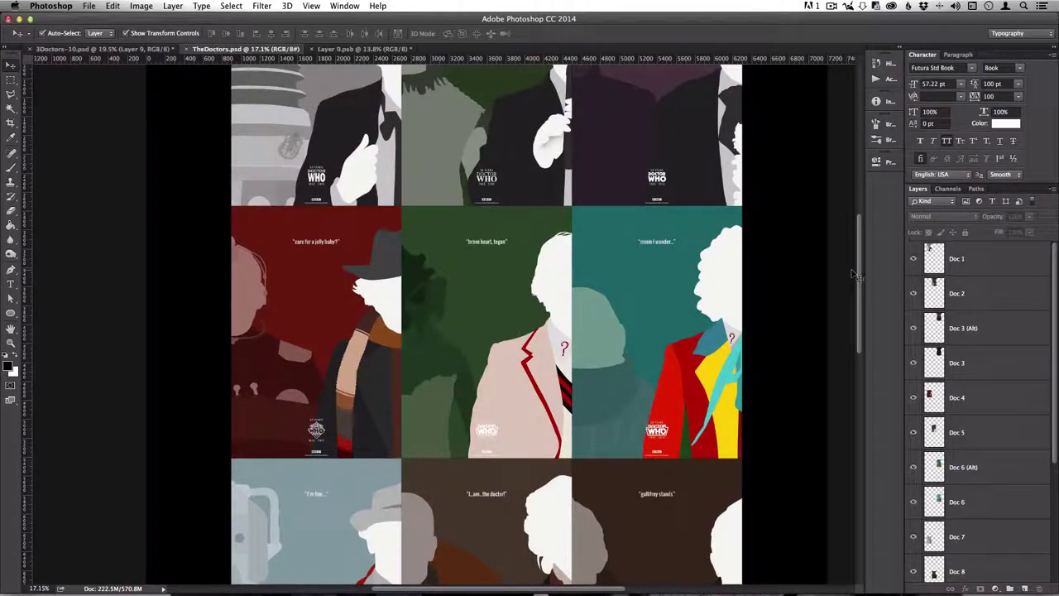
pyautogui.moveTo(860, 270); pyautogui.dragTo(856, 231)
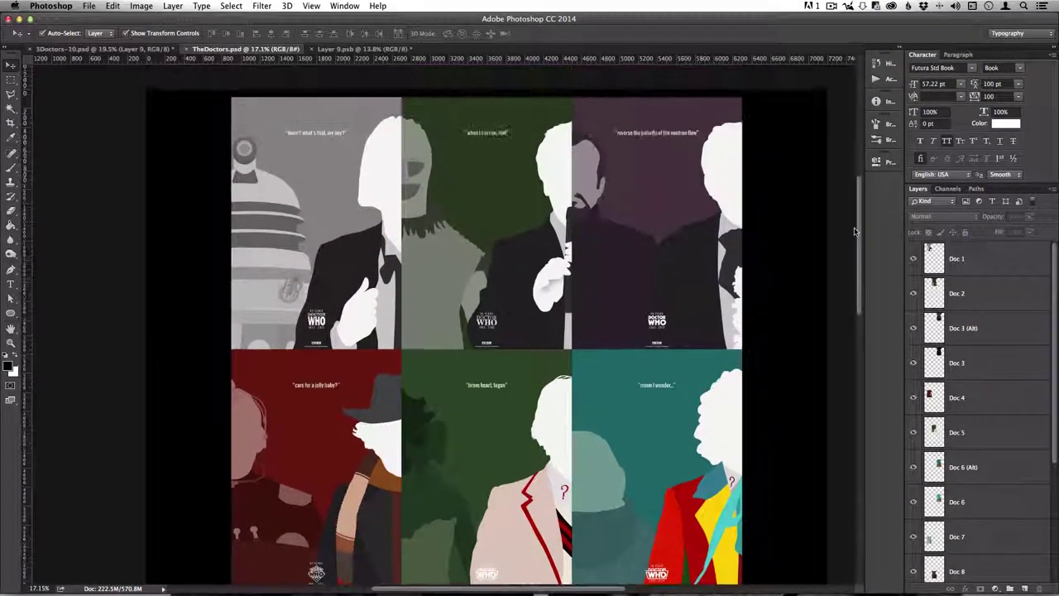
pyautogui.scroll(5, 325, 277)
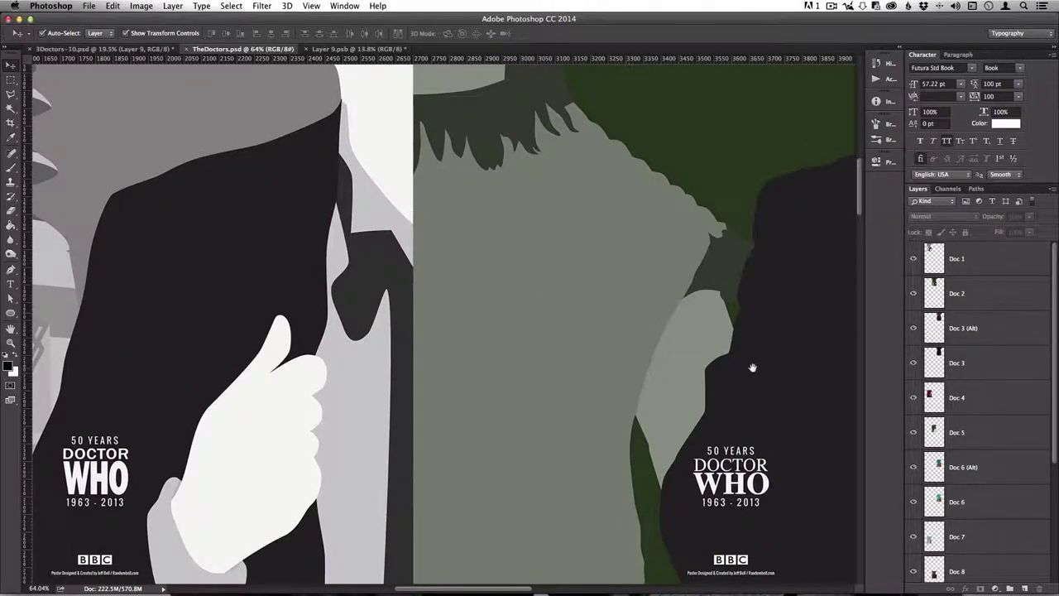
pyautogui.moveTo(747, 366); pyautogui.dragTo(371, 355)
pyautogui.moveTo(587, 397); pyautogui.dragTo(493, 362)
pyautogui.moveTo(827, 364); pyautogui.dragTo(551, 362)
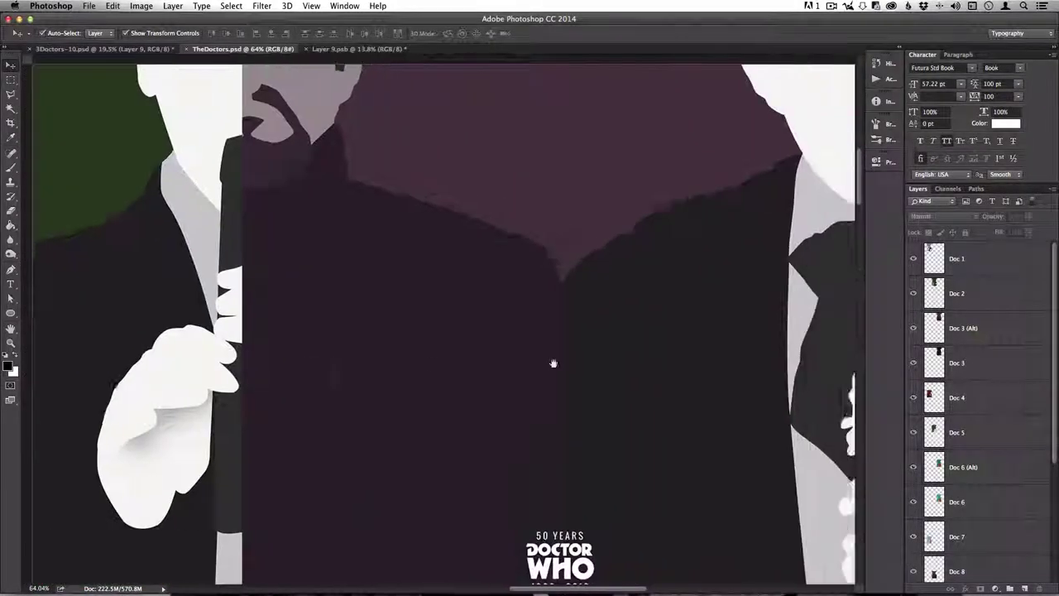
pyautogui.moveTo(791, 364); pyautogui.dragTo(650, 368)
# - Look over the clothing shapes in the remaining poster rows of TheDoctors.psd, and return to Layer 9.psb
pyautogui.scroll(-10, 348, 475)
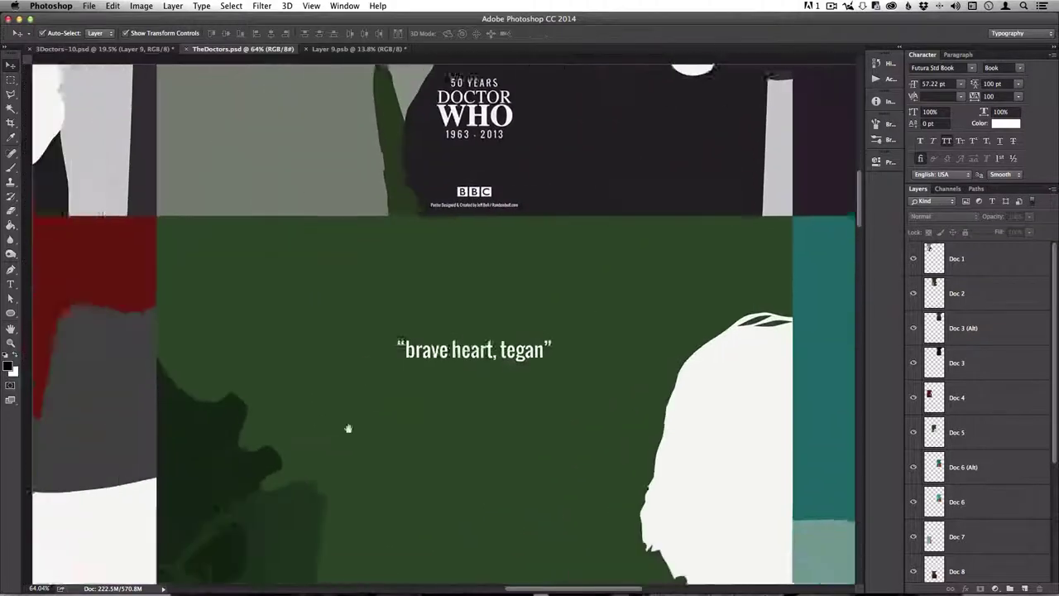
pyautogui.hscroll(-10, 347, 427)
pyautogui.moveTo(699, 452); pyautogui.dragTo(312, 402)
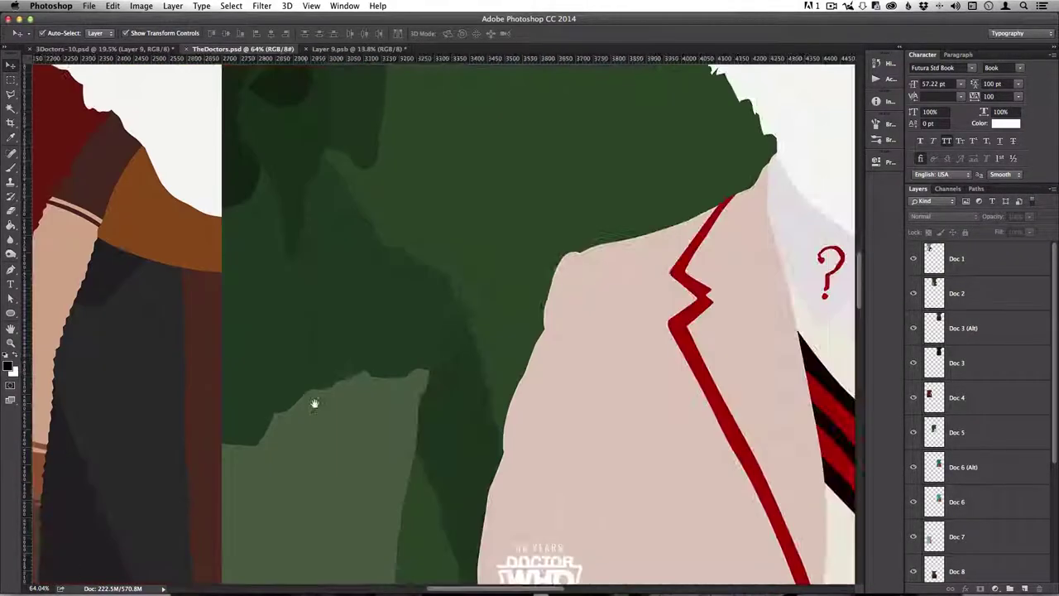
pyautogui.scroll(1, 621, 402)
pyautogui.scroll(-5, 621, 402)
pyautogui.scroll(-3, 620, 408)
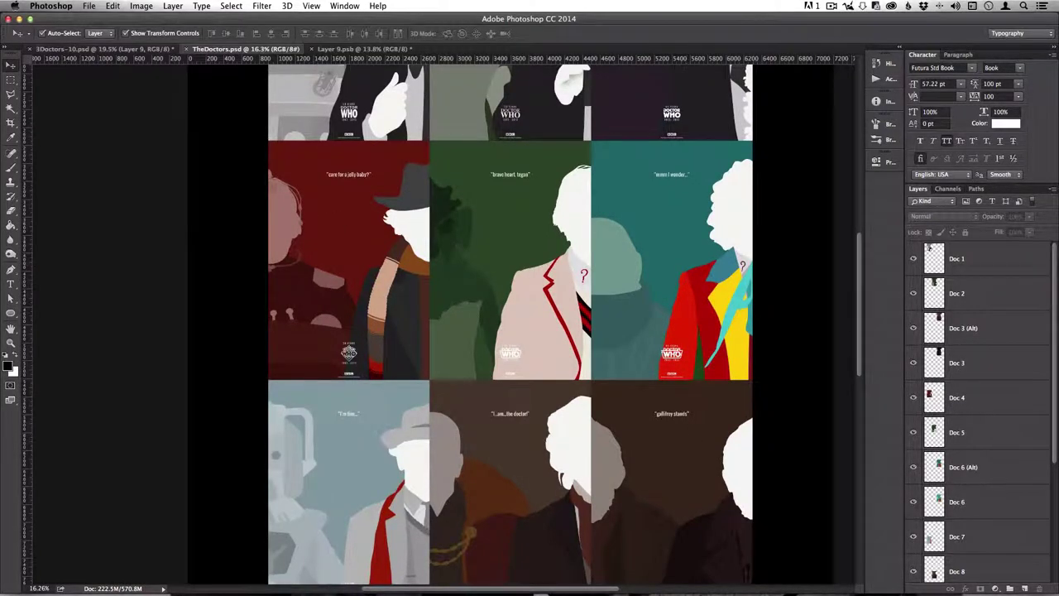
pyautogui.scroll(-5, 546, 513)
pyautogui.hscroll(1, 546, 512)
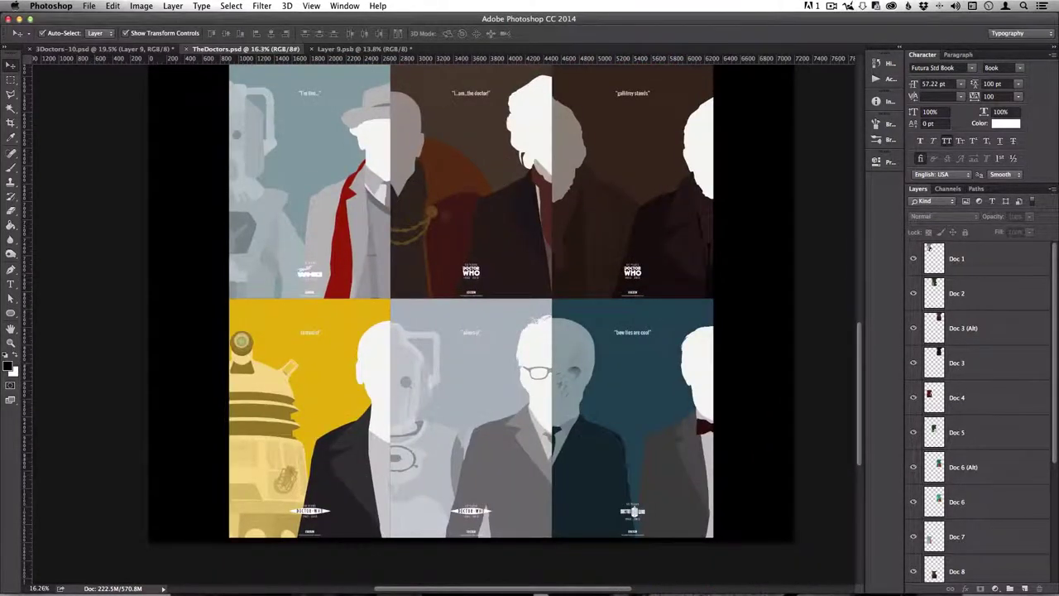
pyautogui.click(374, 50)
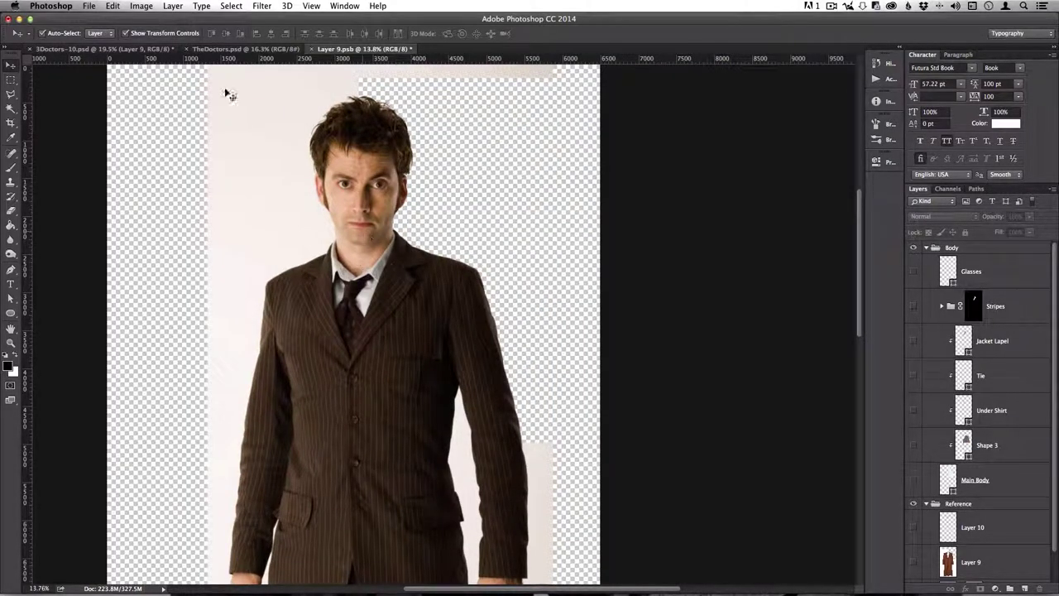
# - Switch to TheDoctors.psd, look back up from the last poster row to the first, and return to Layer 9.psb
pyautogui.click(246, 49)
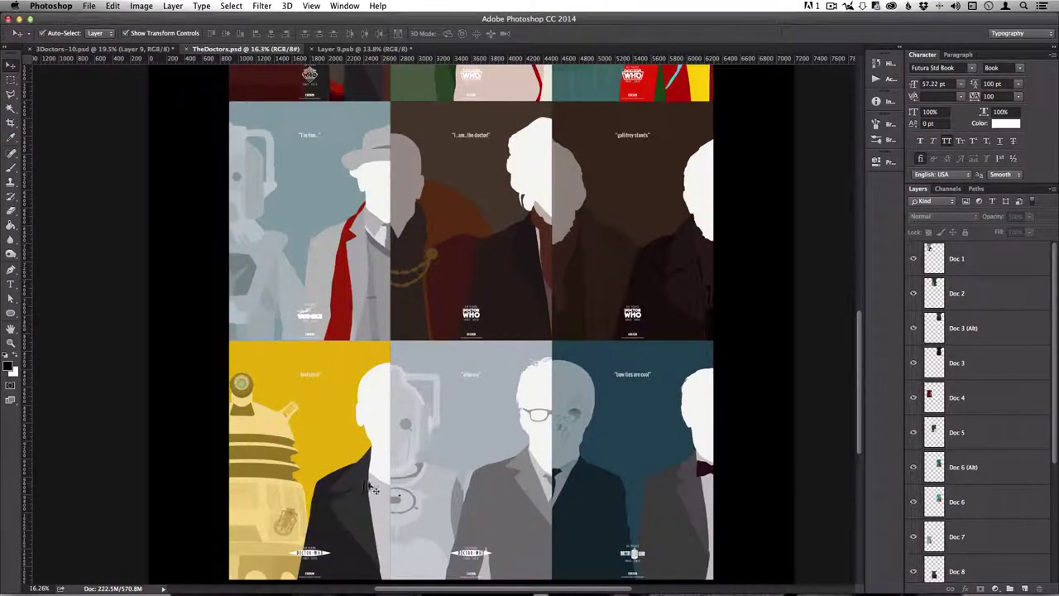
pyautogui.scroll(6, 579, 389)
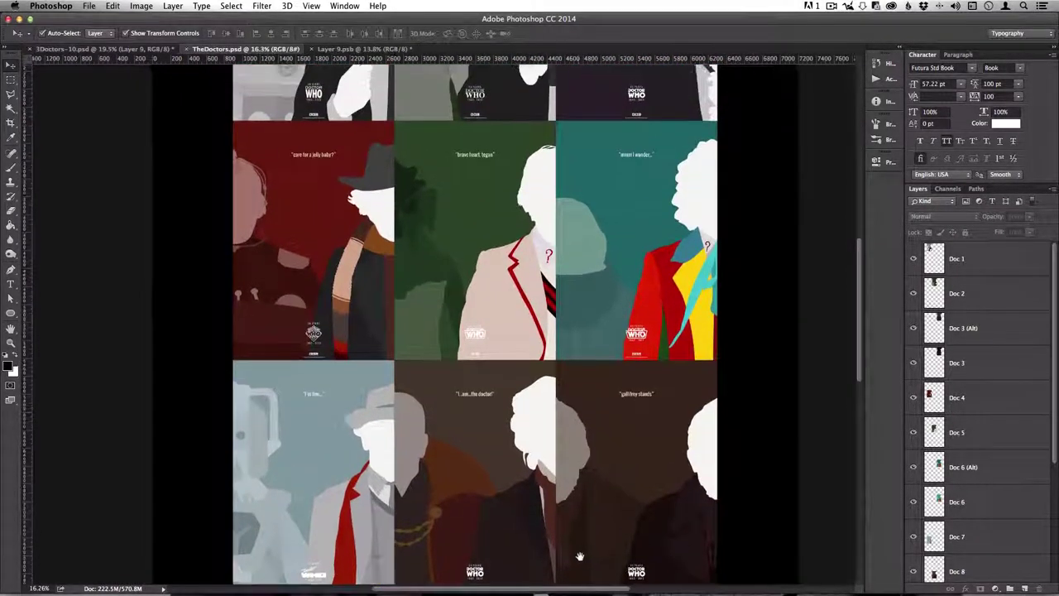
pyautogui.scroll(3, 538, 374)
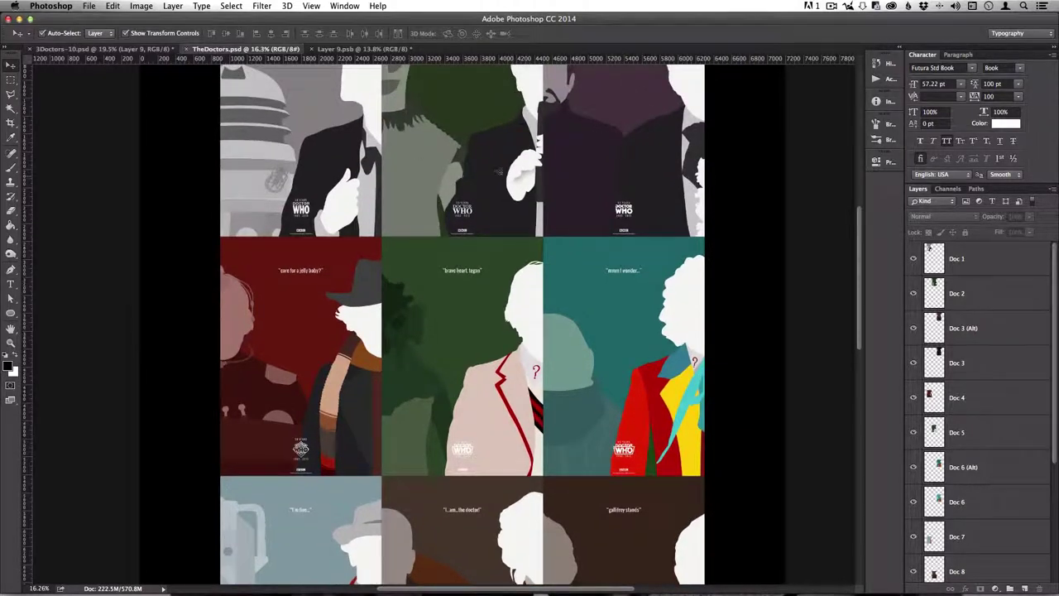
pyautogui.click(364, 49)
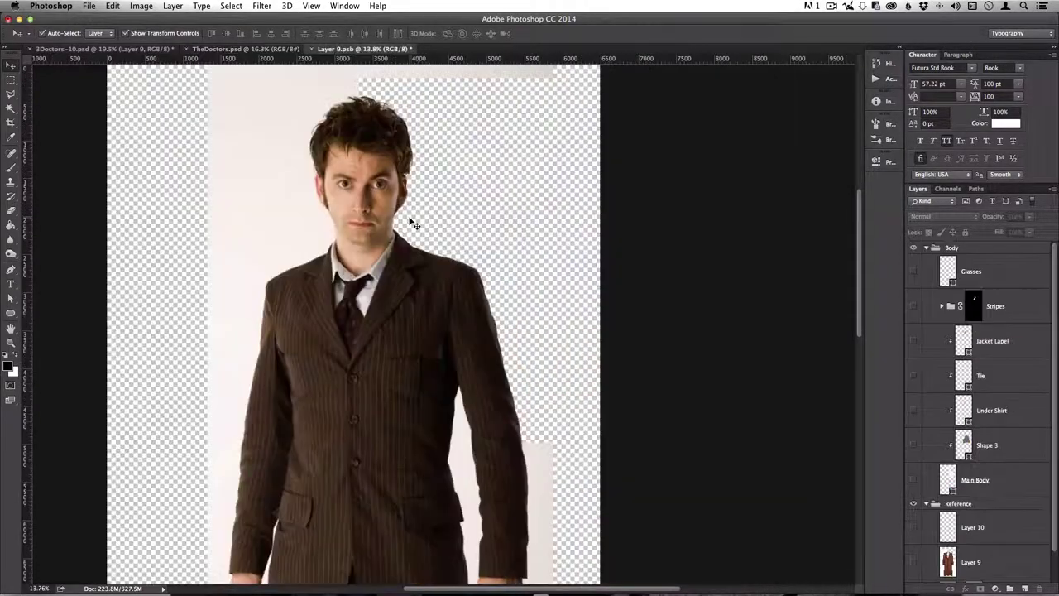
# - Show the Main Body silhouette with the Shape 3 jacket and Under Shirt layers over the reference photo
pyautogui.click(913, 480)
pyautogui.click(913, 445)
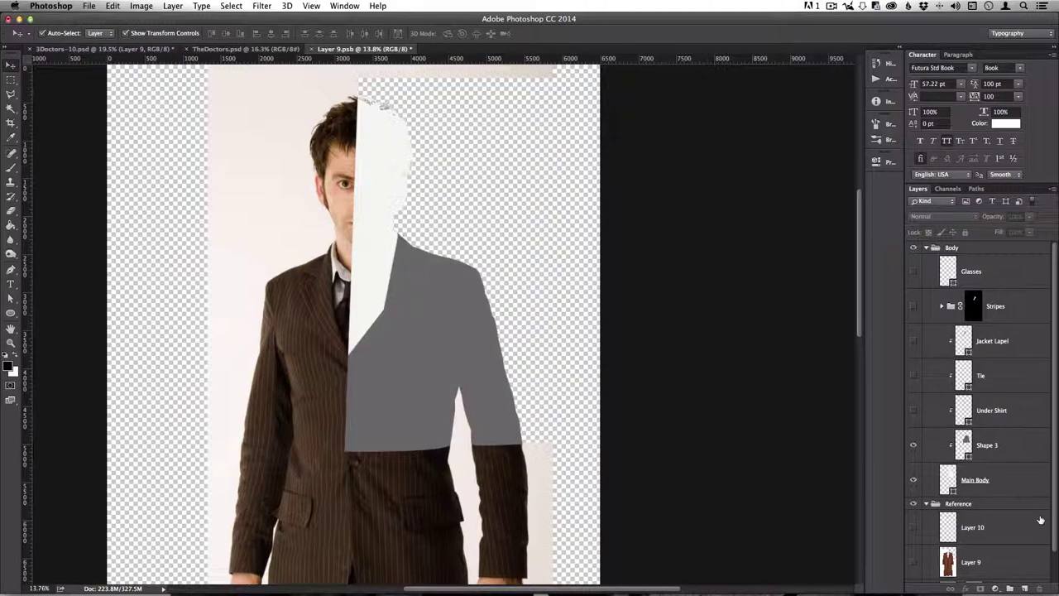
pyautogui.click(913, 411)
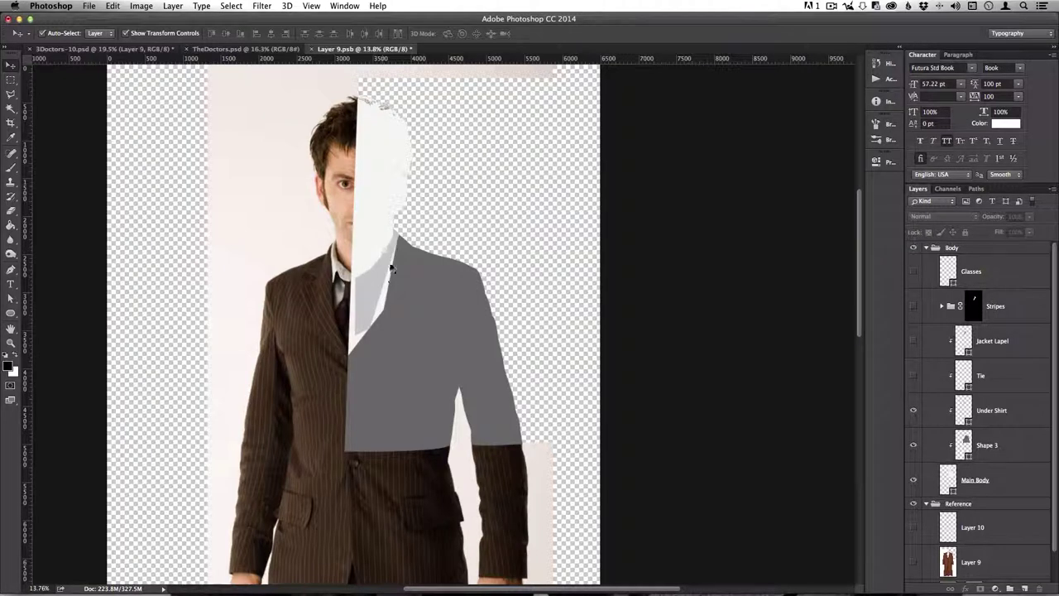
# - Compare the jacket with and without the Jacket Lapel layer, leave the lapel shown, and show the Tie layer
pyautogui.click(915, 342)
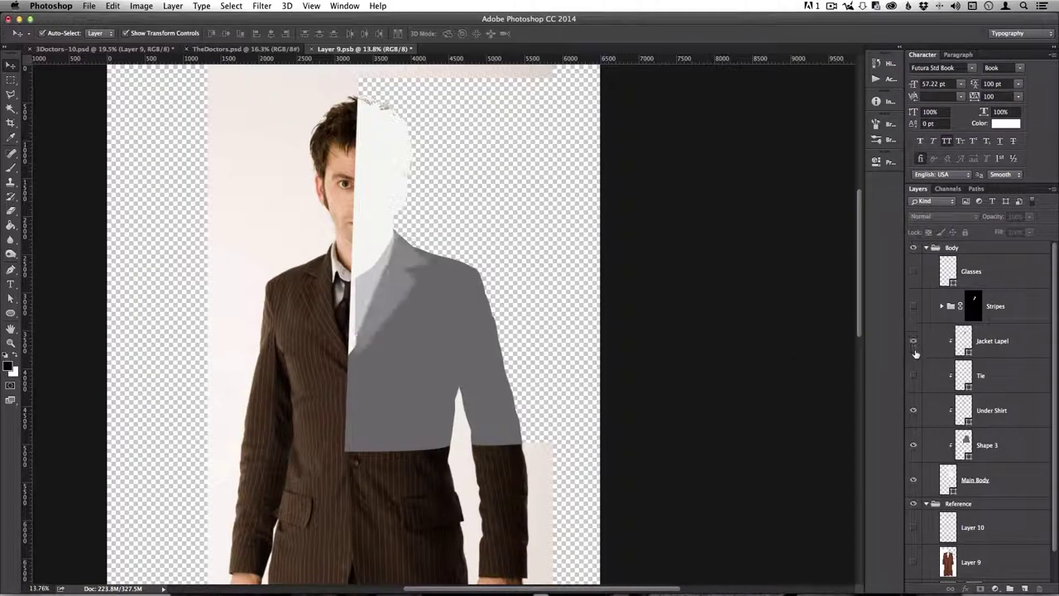
pyautogui.click(914, 342)
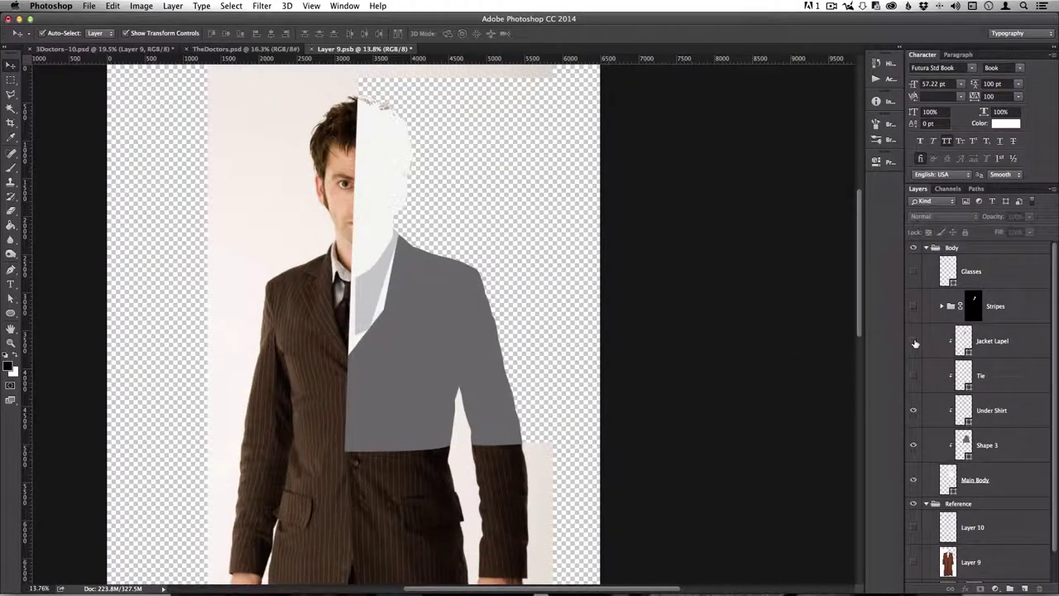
pyautogui.click(914, 342)
pyautogui.click(914, 341)
pyautogui.click(913, 342)
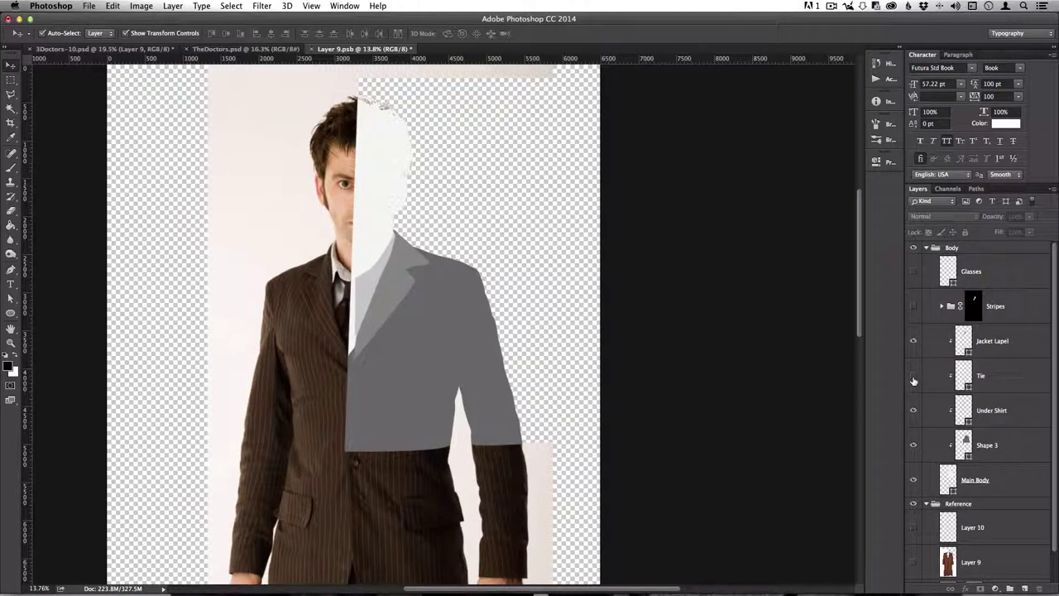
pyautogui.click(914, 377)
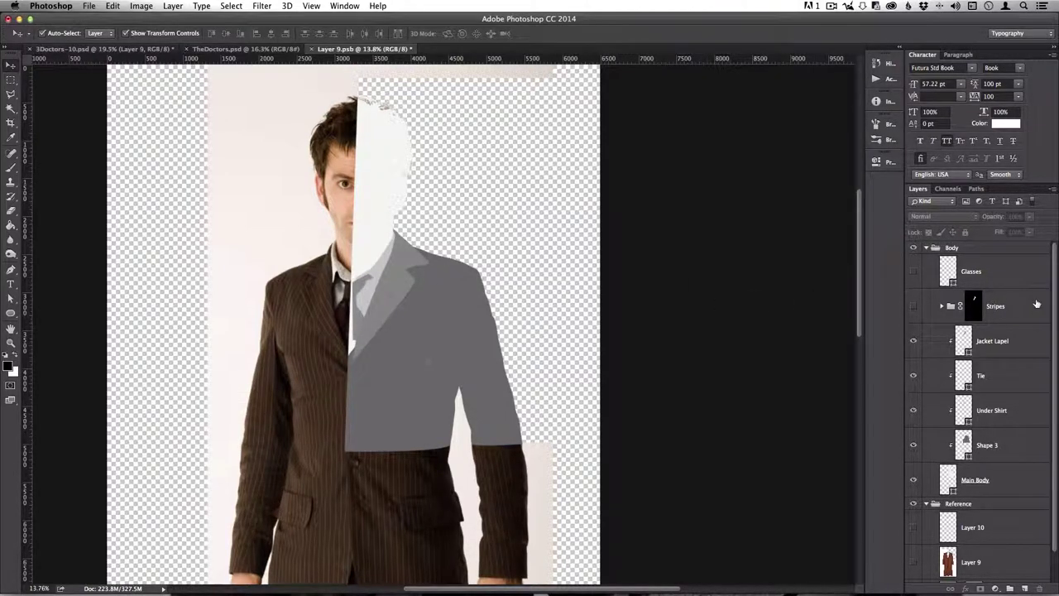
# - Preview the masked Stripes group on the jacket lapel up close, and leave the group hidden
pyautogui.click(946, 312)
pyautogui.click(942, 307)
pyautogui.click(940, 306)
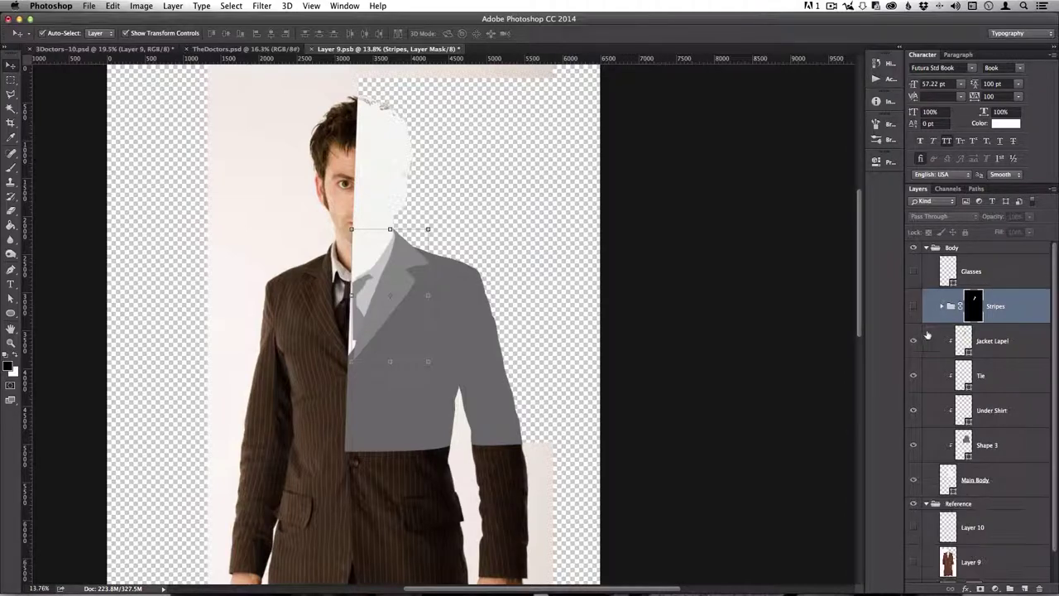
pyautogui.click(83, 336)
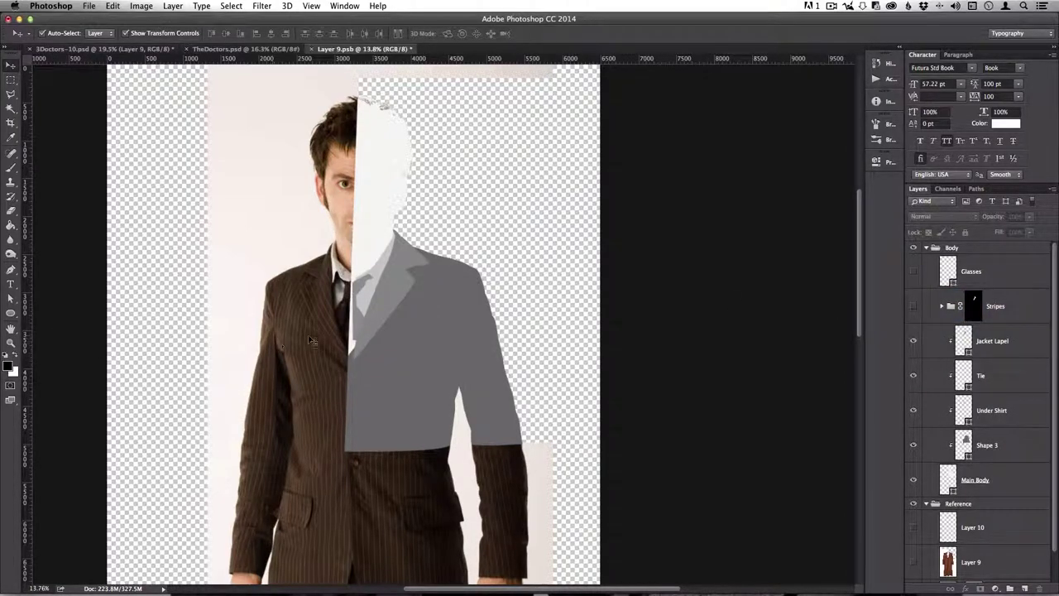
pyautogui.scroll(5, 312, 339)
pyautogui.scroll(-5, 405, 285)
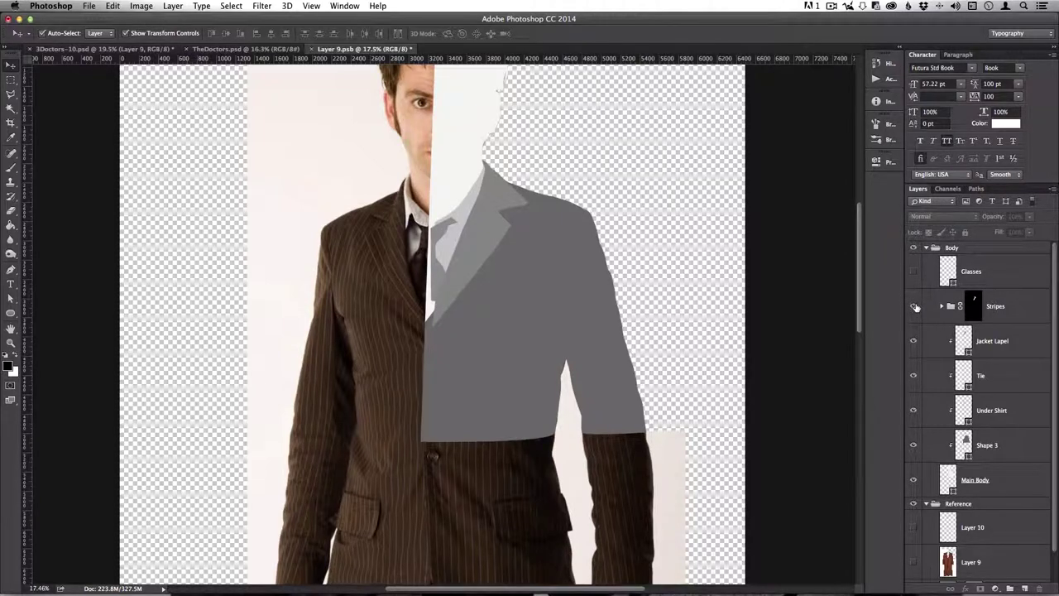
pyautogui.click(913, 306)
pyautogui.moveTo(469, 300); pyautogui.dragTo(428, 381)
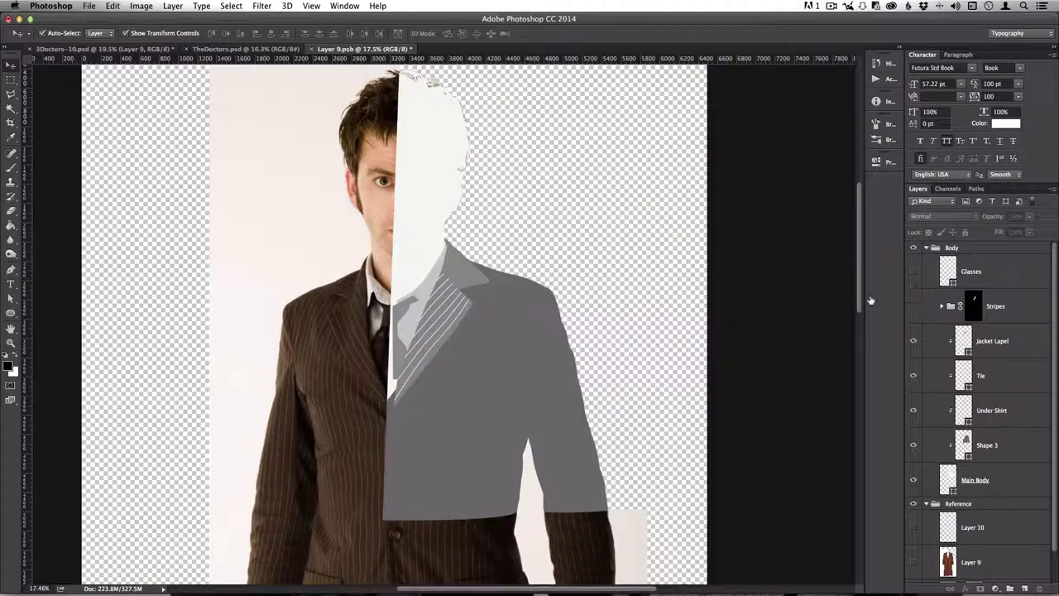
# - Look at the finished poster in 3Doctors-10.psd, and examine the scarf, lapel and collar details in TheDoctors.psd's second poster row
pyautogui.click(134, 51)
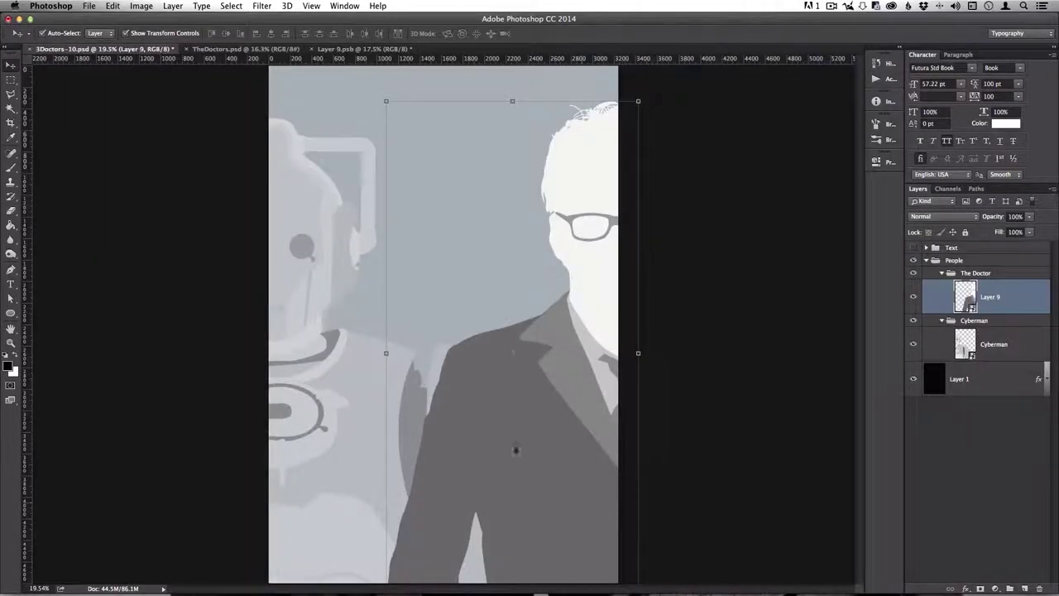
pyautogui.click(683, 418)
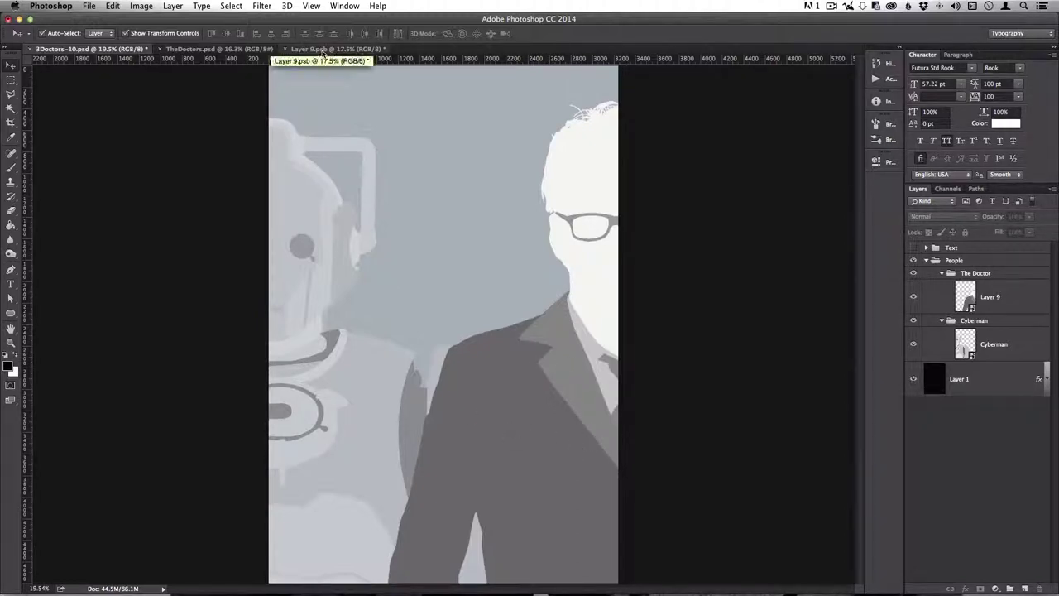
pyautogui.click(241, 49)
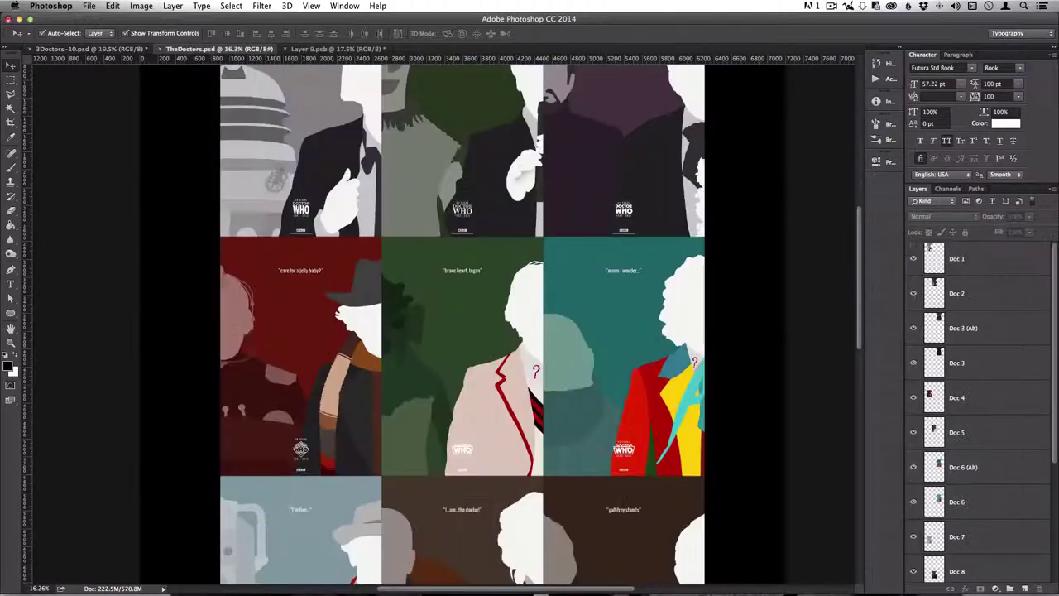
pyautogui.scroll(-4, 512, 331)
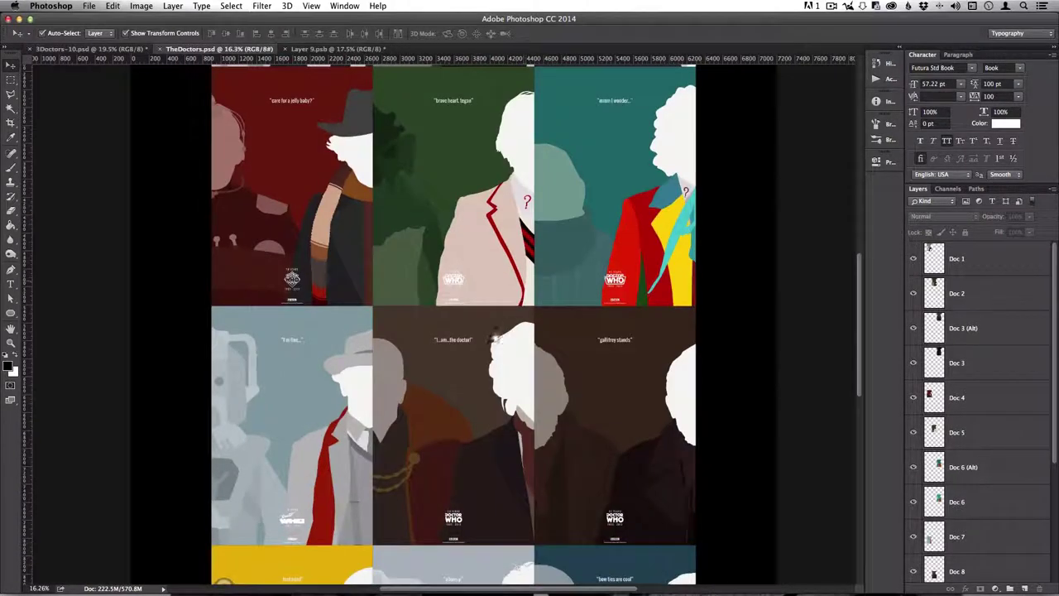
pyautogui.scroll(3, 314, 266)
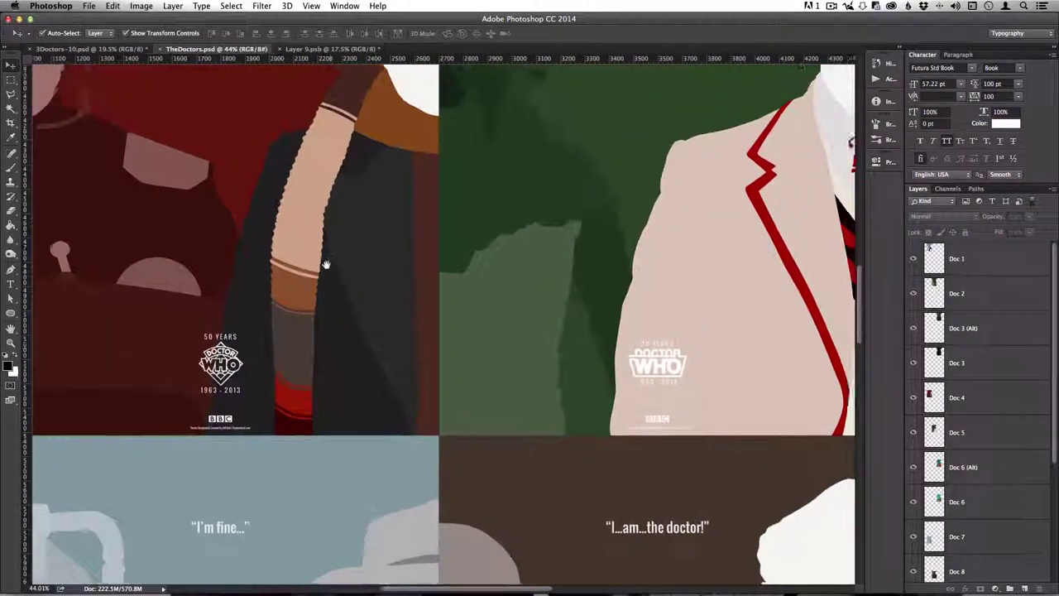
pyautogui.hscroll(6, 608, 302)
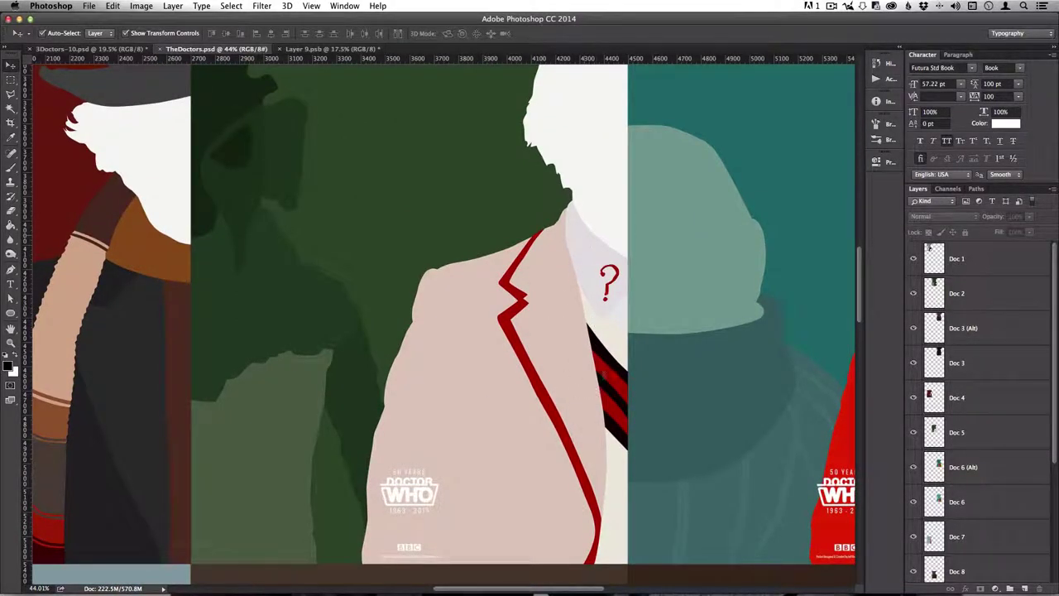
pyautogui.hscroll(6, 577, 417)
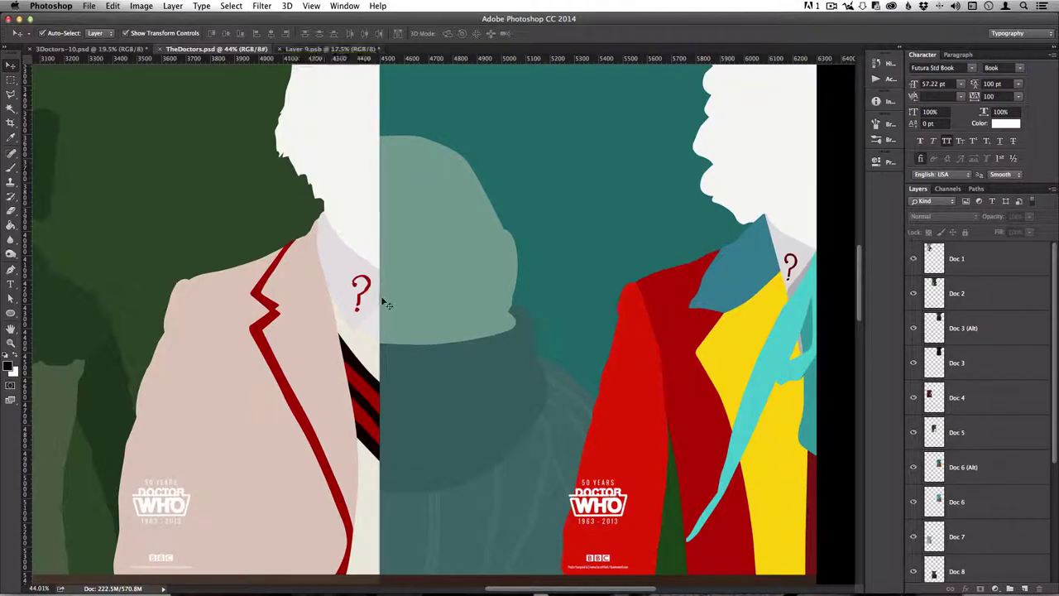
pyautogui.scroll(-5, 385, 302)
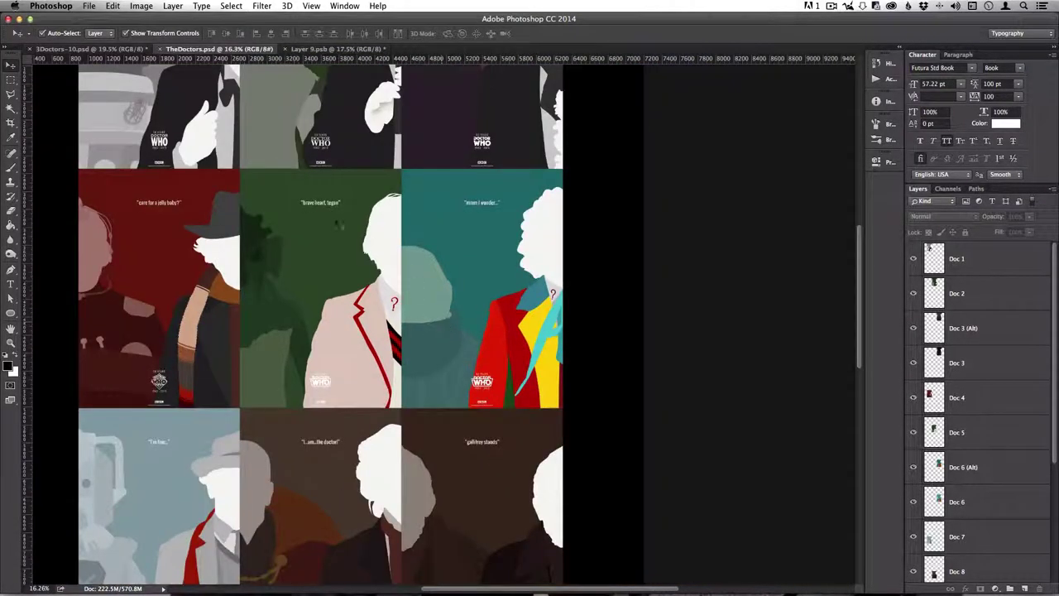
# - Hide the Layer 6 reference photo in Layer 9.psb, save the file, and check the updated poster in 3Doctors-10.psd
pyautogui.click(333, 49)
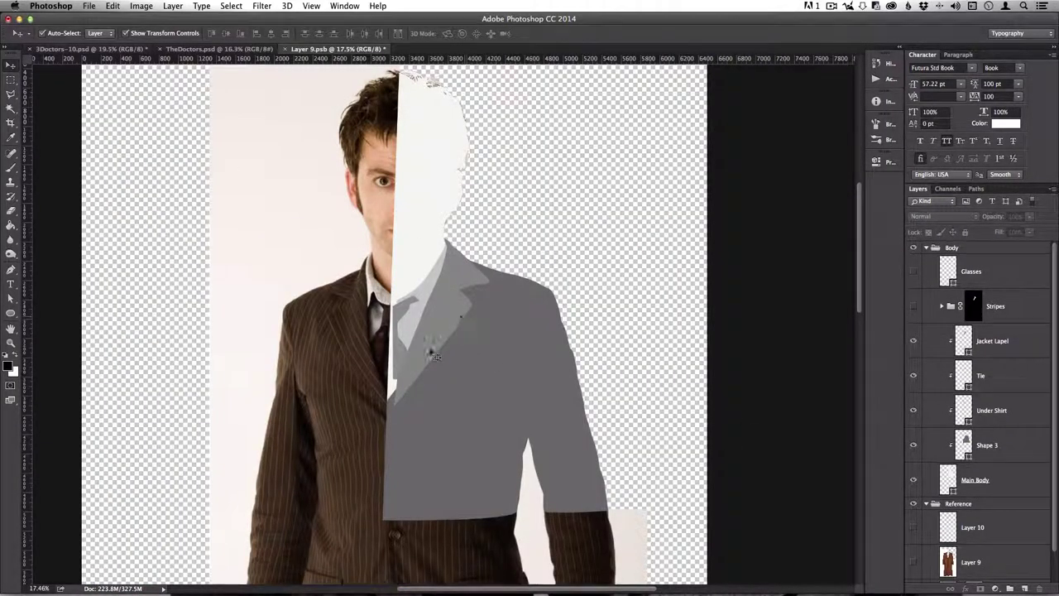
pyautogui.click(87, 49)
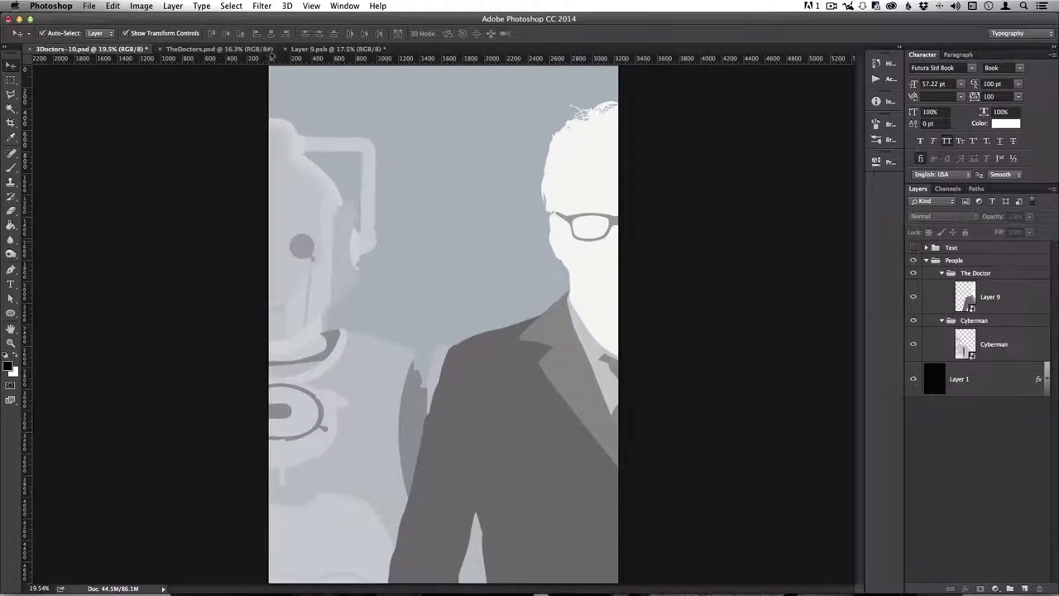
pyautogui.click(310, 49)
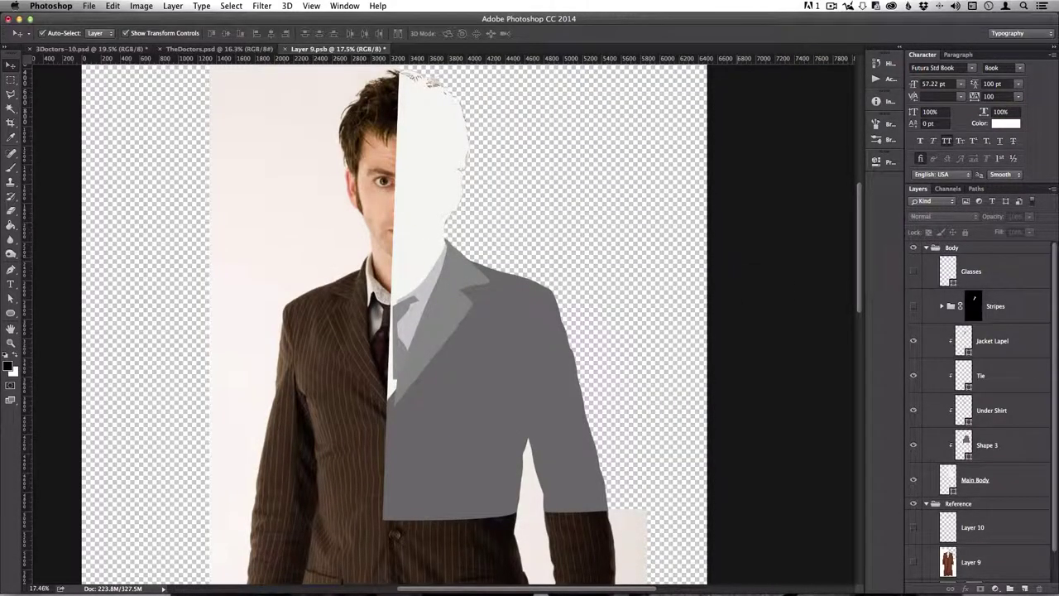
pyautogui.scroll(-1, 910, 554)
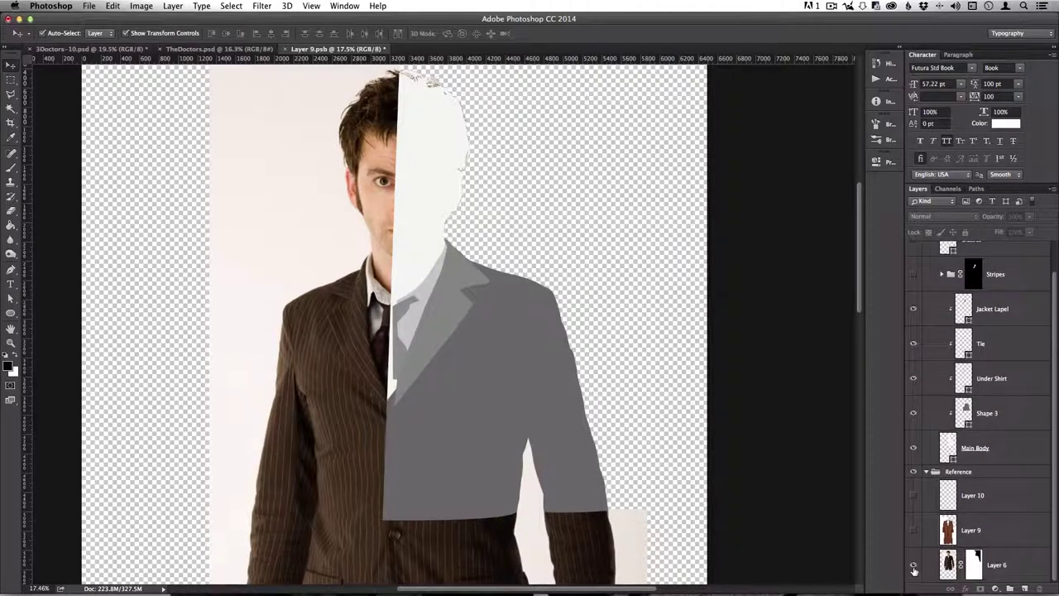
pyautogui.click(913, 564)
pyautogui.press('super+s')
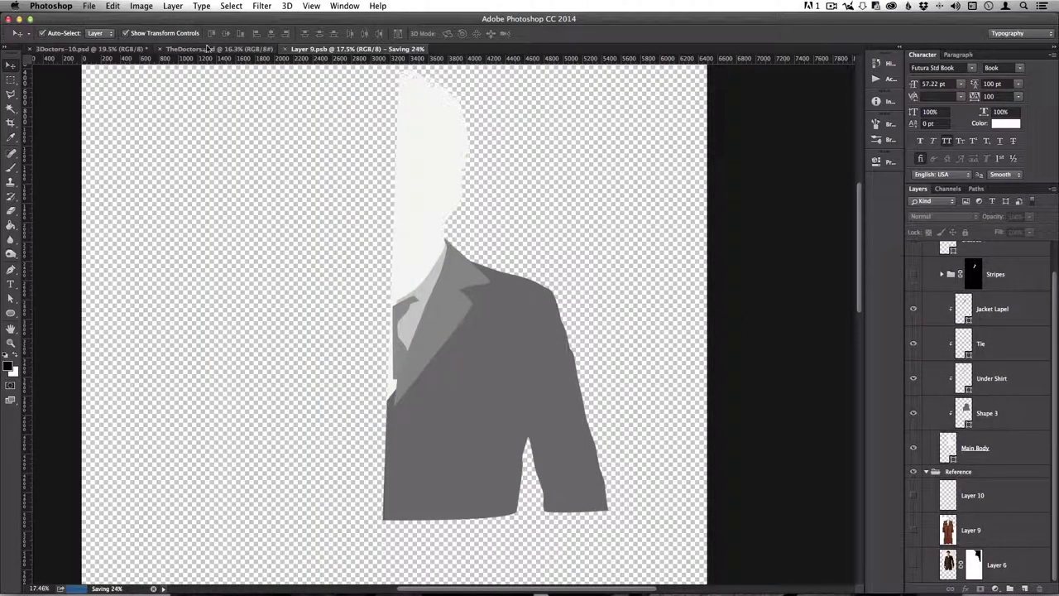
pyautogui.click(109, 50)
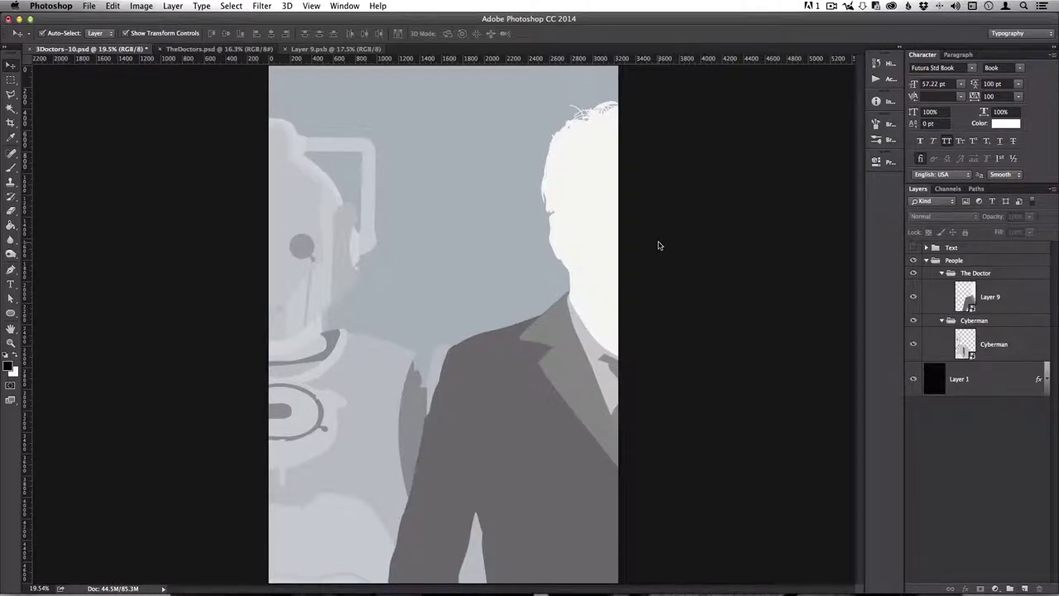
# - Return to Layer 9.psb and preview the Glasses layer on the silhouette, leaving it hidden
pyautogui.click(331, 49)
pyautogui.click(912, 271)
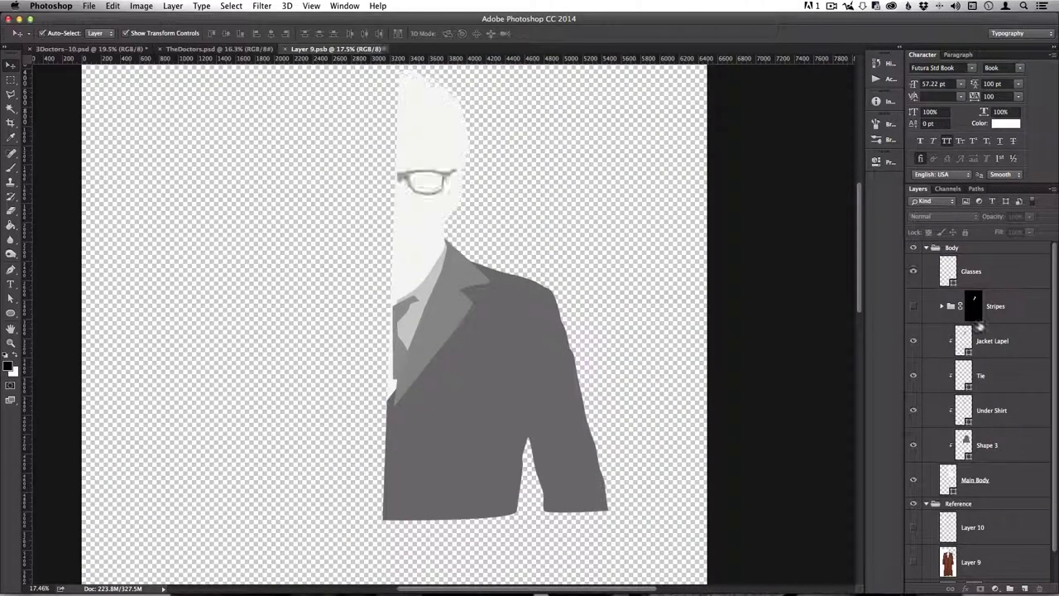
pyautogui.click(914, 274)
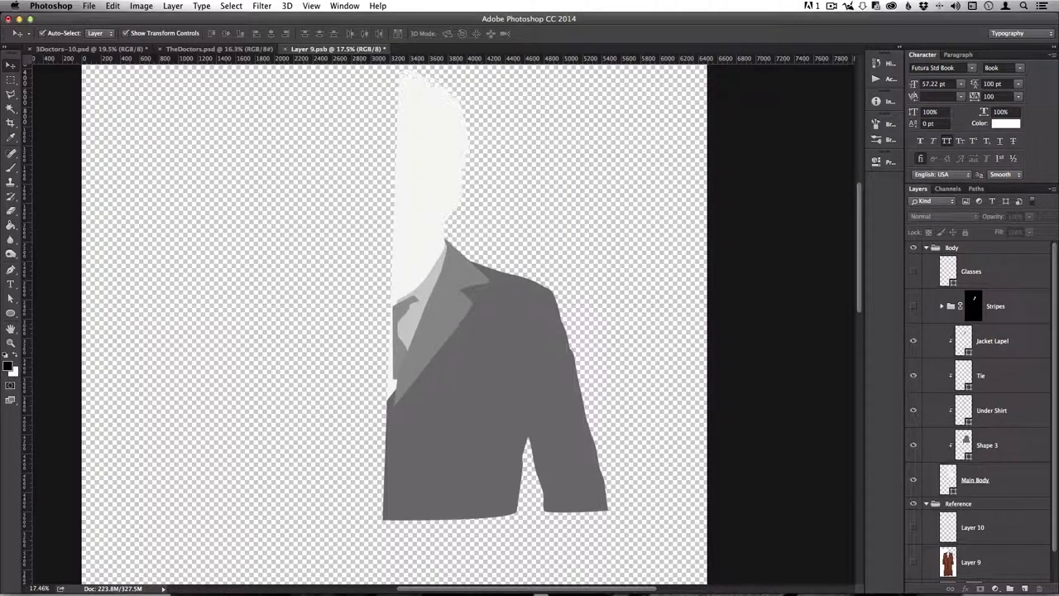
# - Show the Layer 10 glasses reference, hide the Body group, and view the glasses cut-out at 100%
pyautogui.click(914, 526)
pyautogui.click(913, 247)
pyautogui.scroll(6, 420, 192)
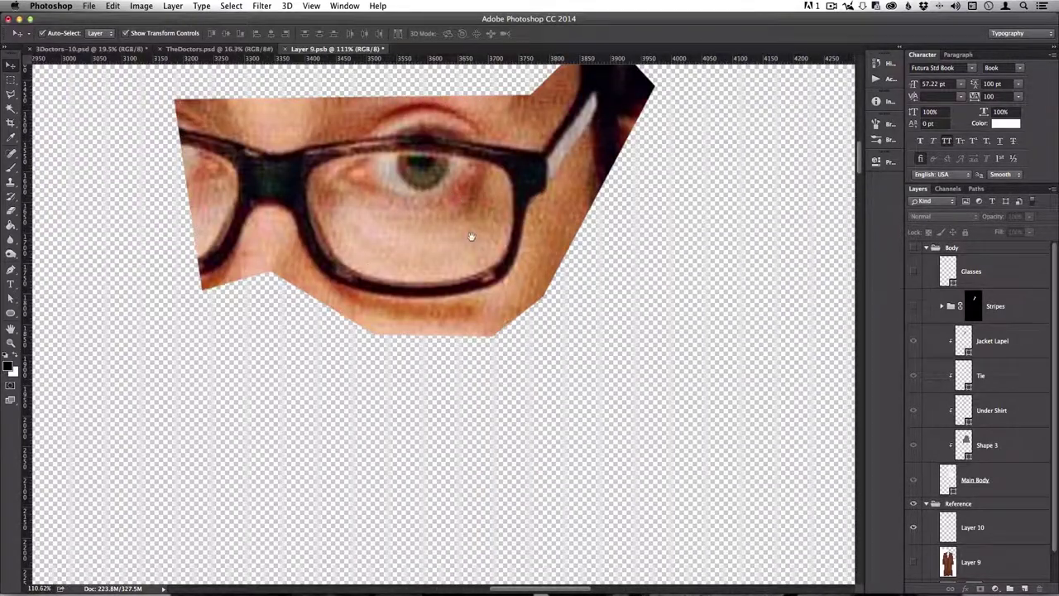
pyautogui.moveTo(472, 241); pyautogui.dragTo(477, 369)
pyautogui.press('super+1')
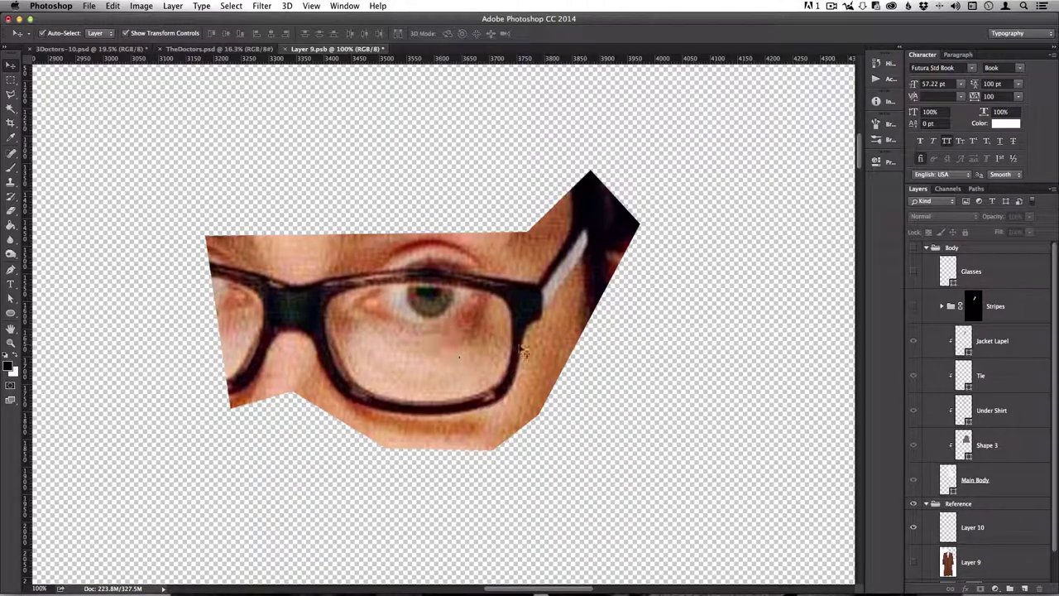
# - Show the Layer 6 photo beneath the glasses cut-out, and select Layer 10
pyautogui.scroll(-1, 920, 552)
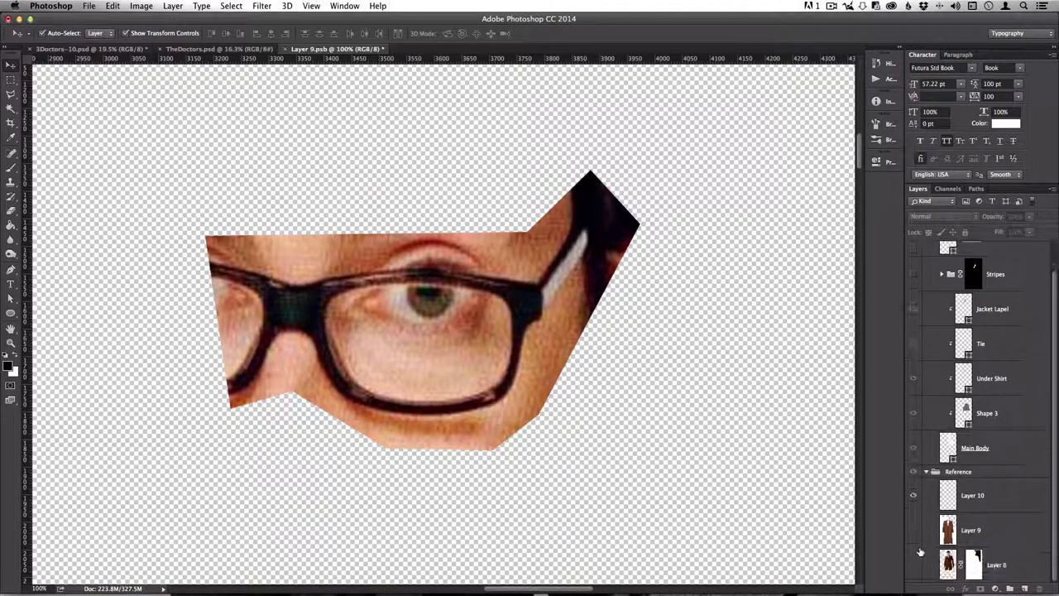
pyautogui.click(914, 563)
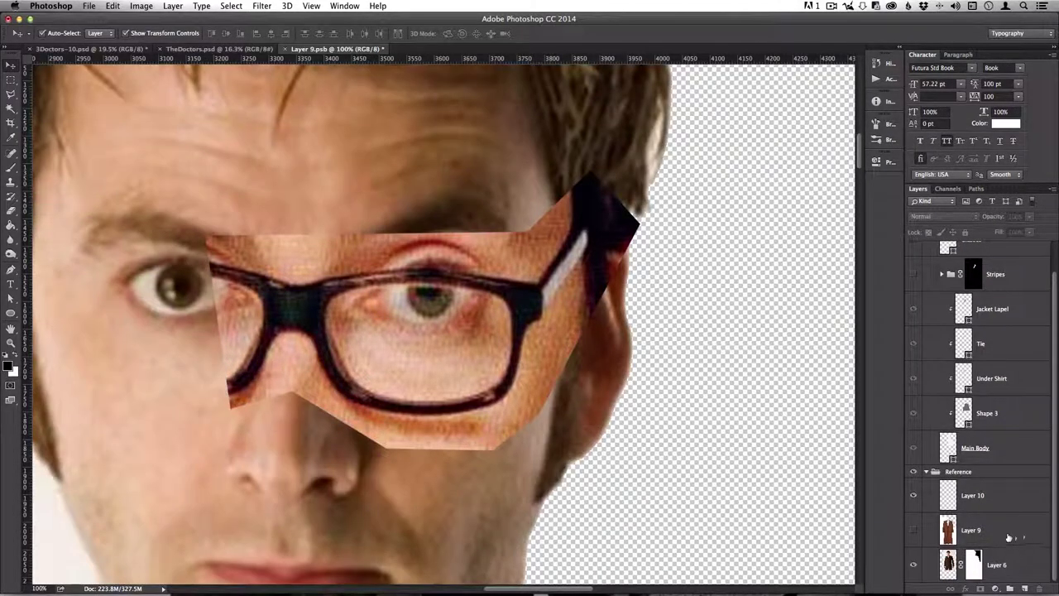
pyautogui.click(1022, 503)
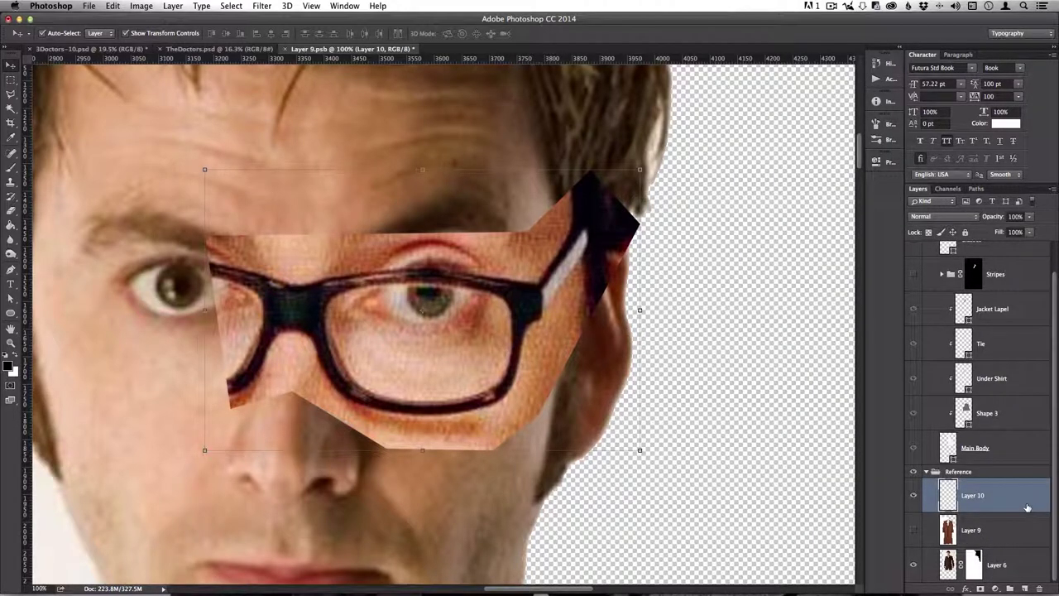
# - Preview the Layer 10 glasses cut-out at reduced opacity over the Layer 6 face, and restore its opacity to 100%
pyautogui.press('5')
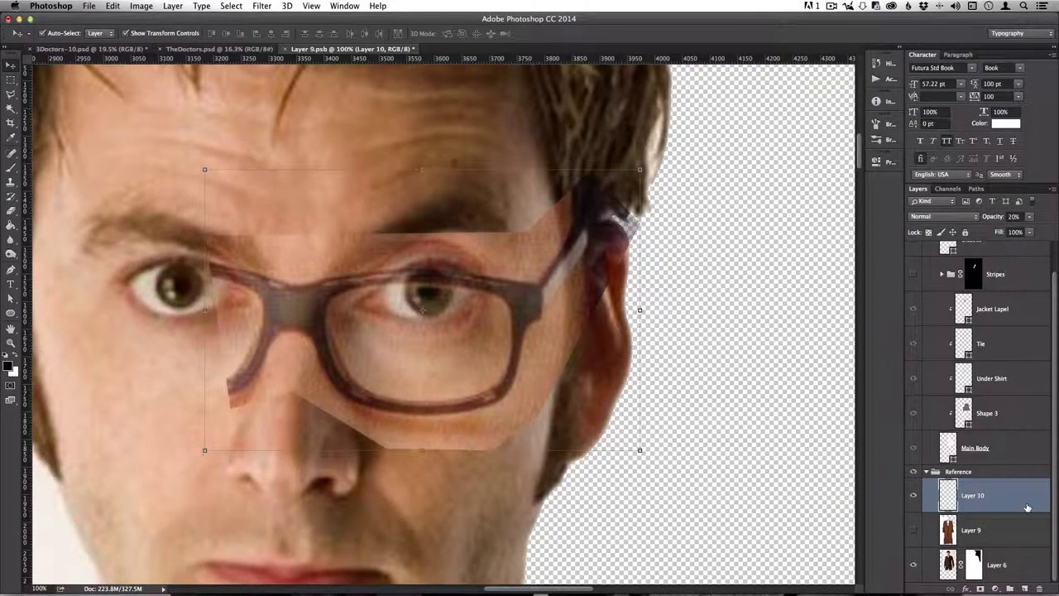
pyautogui.press('0')
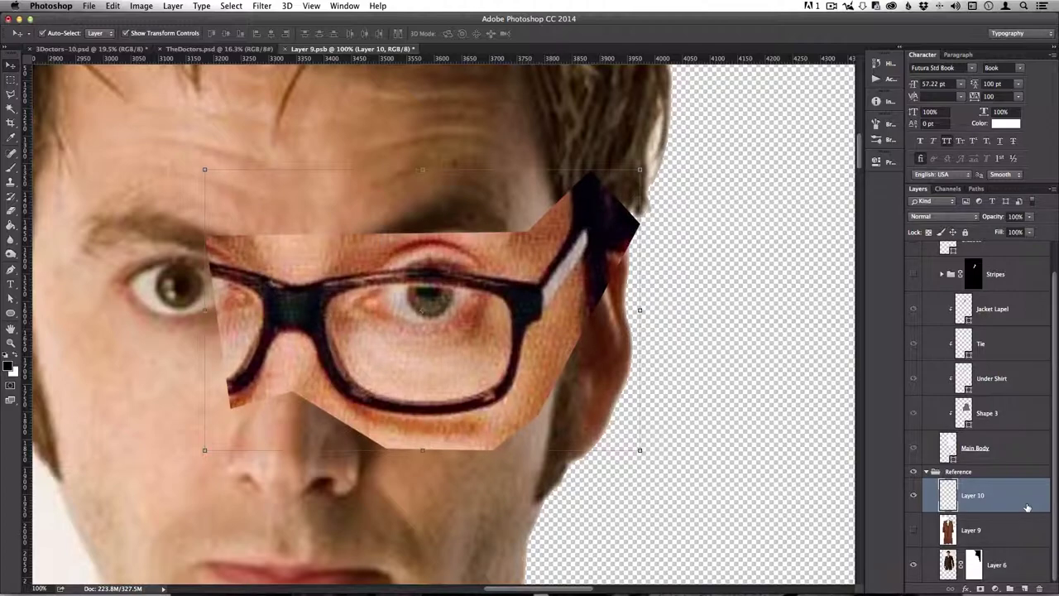
pyautogui.press('0')
pyautogui.press('0')
pyautogui.press('0')
pyautogui.press('0')
pyautogui.press('0')
pyautogui.press('0')
# - Collapse and hide the Reference group, show the Body group with its Glasses layer, and save Layer 9.psb
pyautogui.click(926, 472)
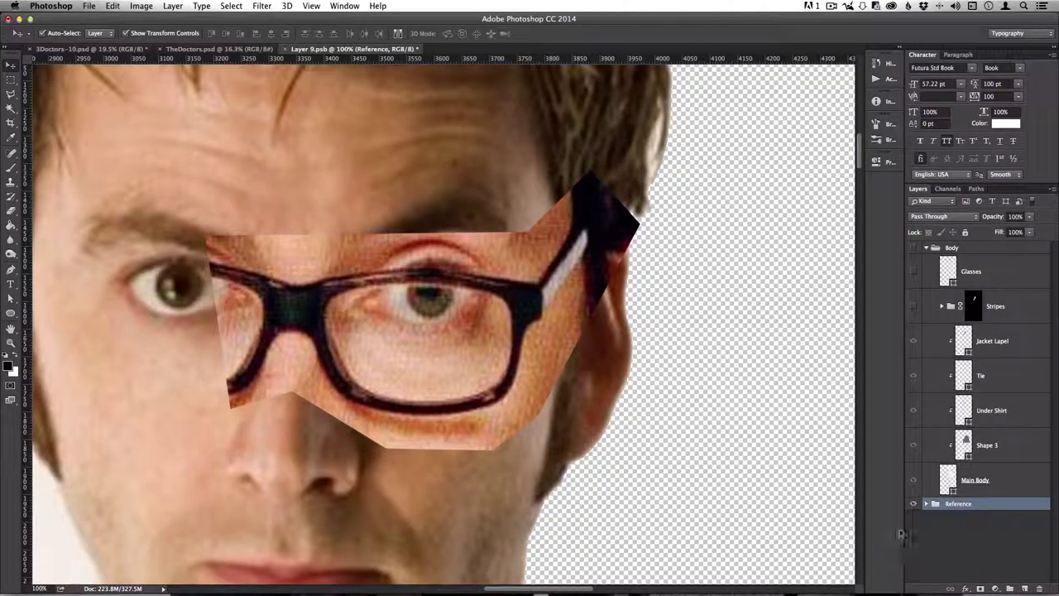
pyautogui.click(913, 504)
pyautogui.click(913, 247)
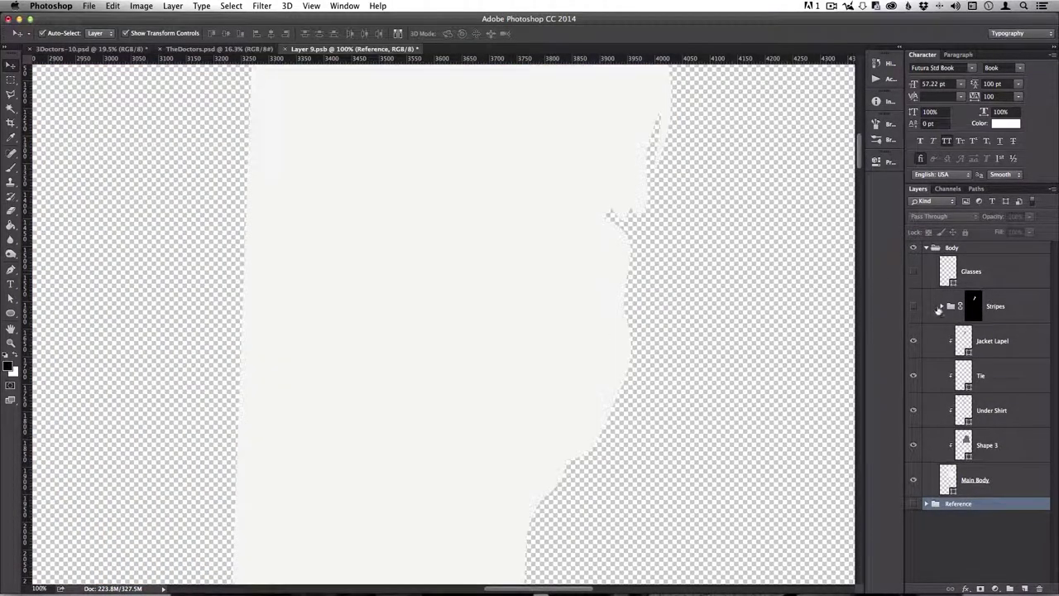
pyautogui.click(913, 270)
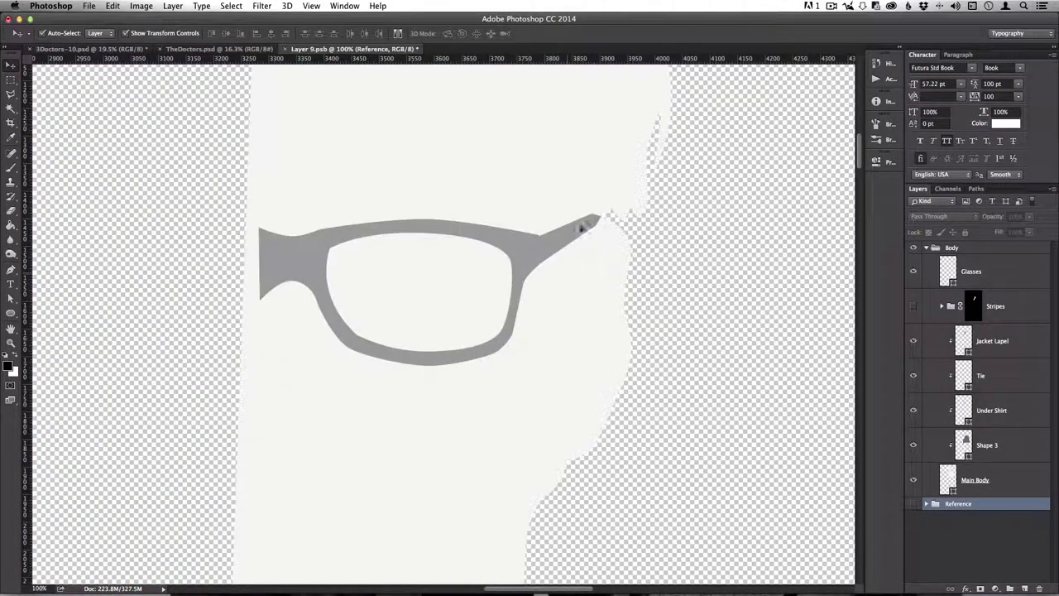
pyautogui.hotkey('ctrl', 's')
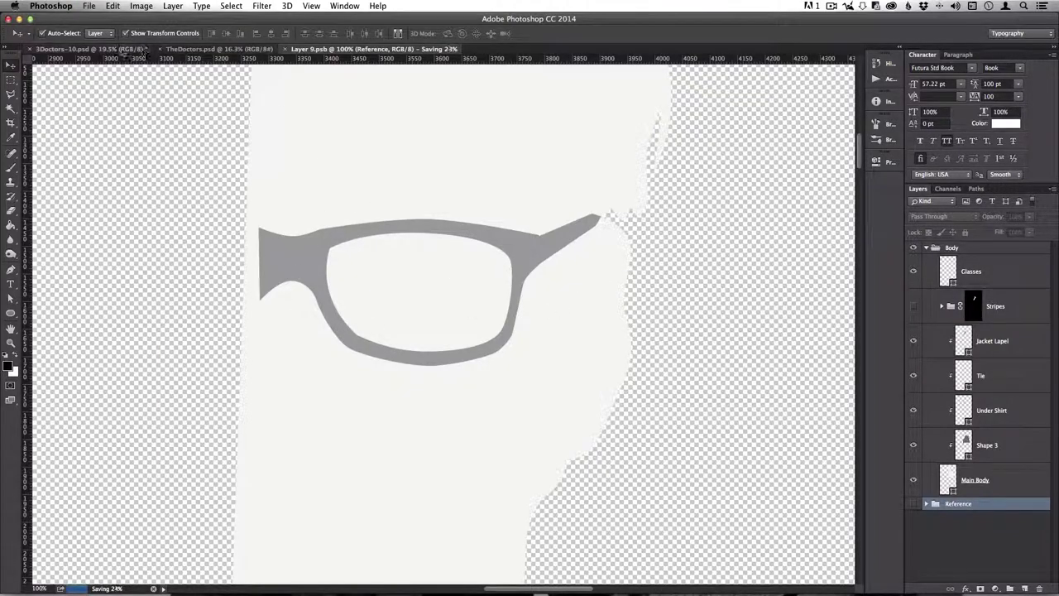
# - Check the updated glasses on the poster in 3Doctors-10.psd, and close Layer 9.psb
pyautogui.click(110, 50)
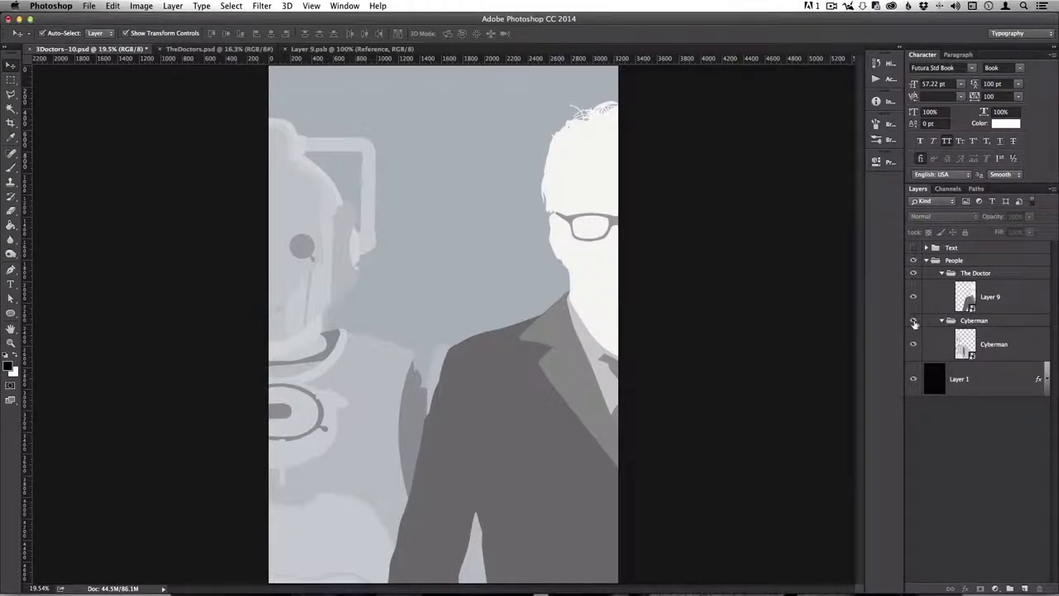
pyautogui.click(304, 50)
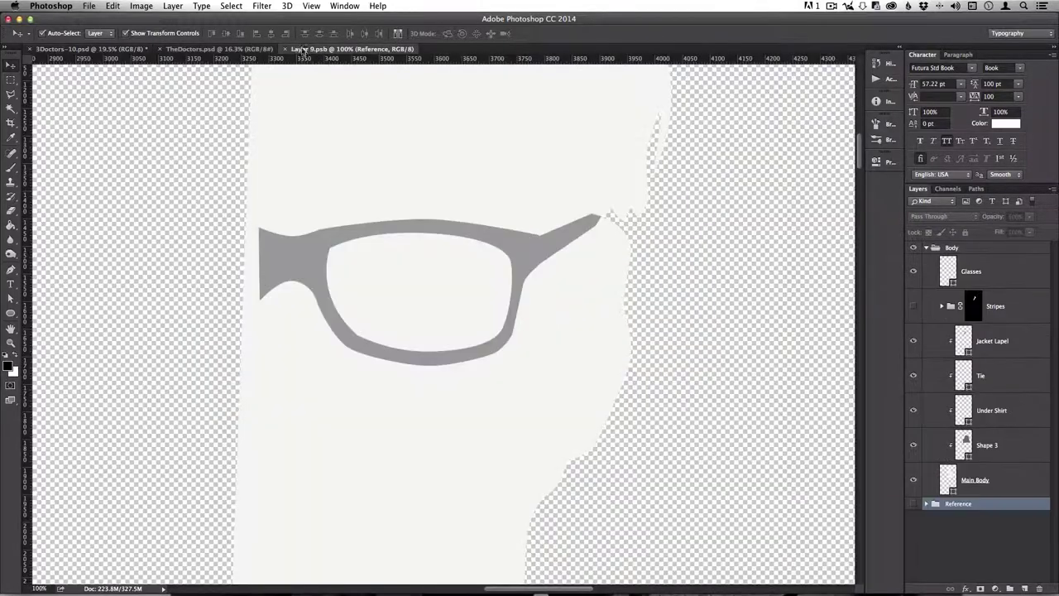
pyautogui.click(286, 48)
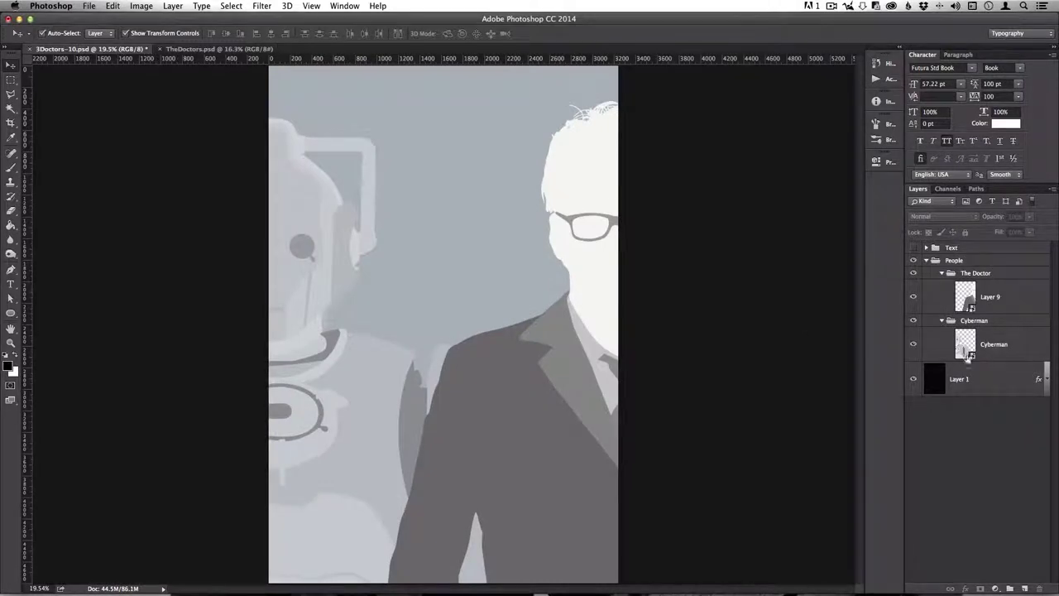
# - Open the Cyberman smart object's contents and compare its vector shapes with the Layer 7 reference photo, leaving the photo hidden
pyautogui.doubleClick(965, 346)
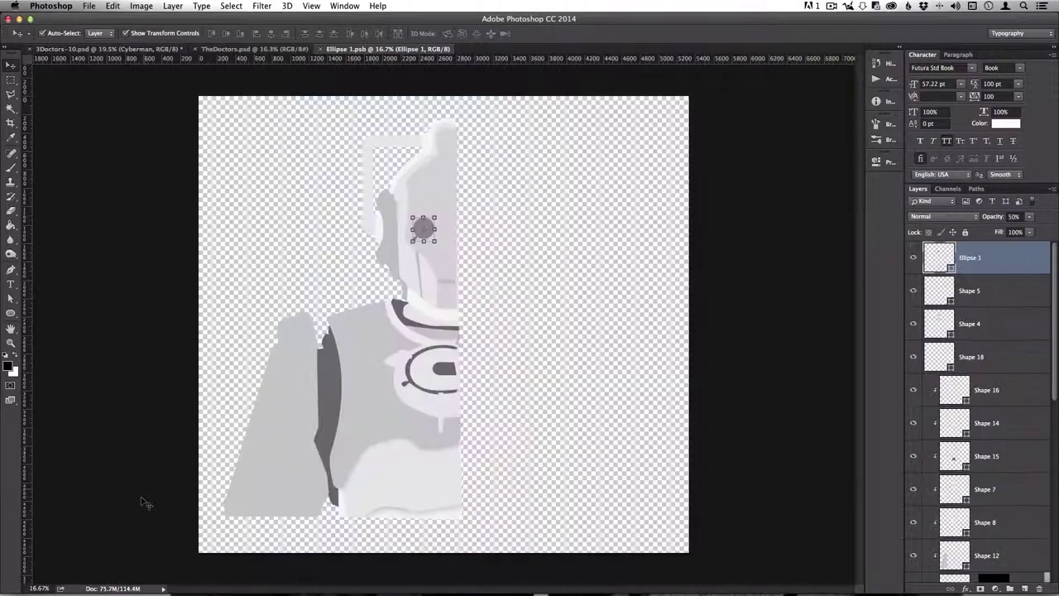
pyautogui.click(761, 330)
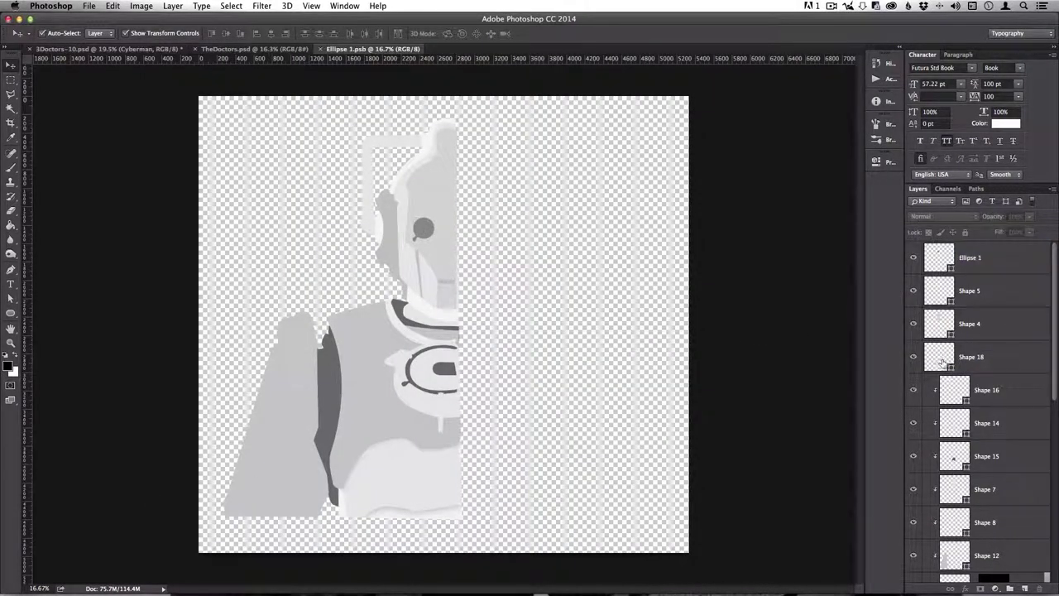
pyautogui.scroll(-10, 942, 362)
pyautogui.keyDown('alt'); pyautogui.click(914, 567); pyautogui.keyUp('alt')
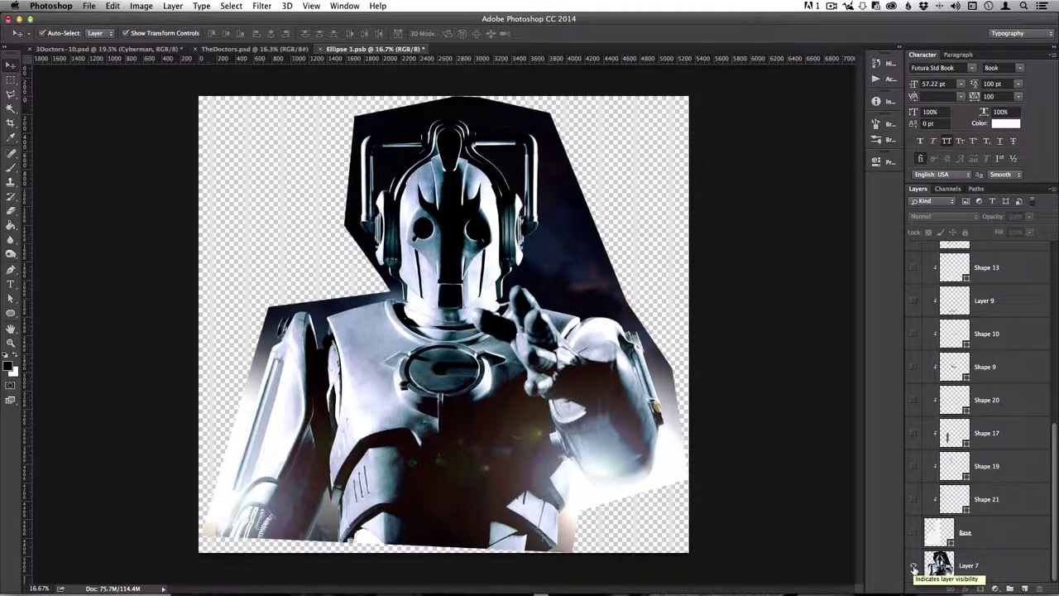
pyautogui.keyDown('alt'); pyautogui.click(914, 567); pyautogui.keyUp('alt')
pyautogui.keyDown('alt'); pyautogui.click(914, 567); pyautogui.keyUp('alt')
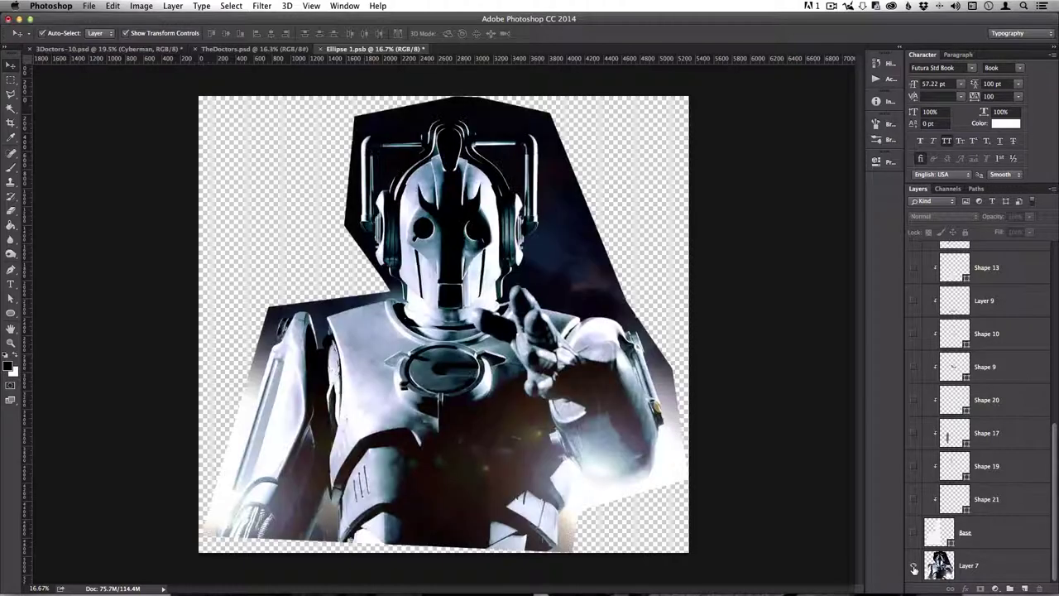
pyautogui.keyDown('alt'); pyautogui.click(914, 569); pyautogui.keyUp('alt')
pyautogui.keyDown('alt'); pyautogui.click(914, 568); pyautogui.keyUp('alt')
pyautogui.keyDown('alt'); pyautogui.click(914, 568); pyautogui.keyUp('alt')
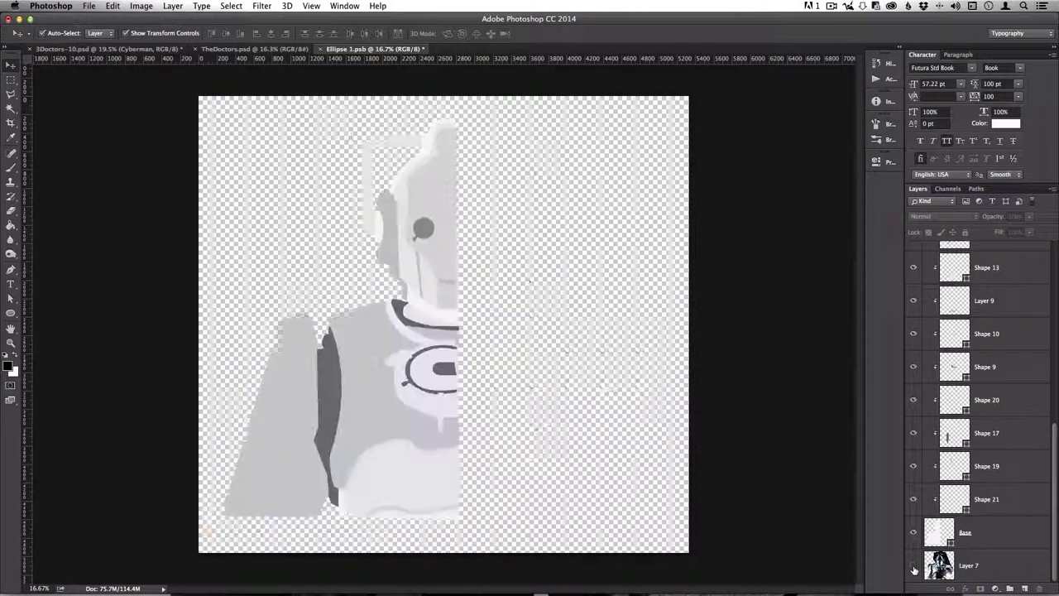
pyautogui.keyDown('alt'); pyautogui.click(914, 568); pyautogui.keyUp('alt')
pyautogui.keyDown('alt'); pyautogui.click(914, 568); pyautogui.keyUp('alt')
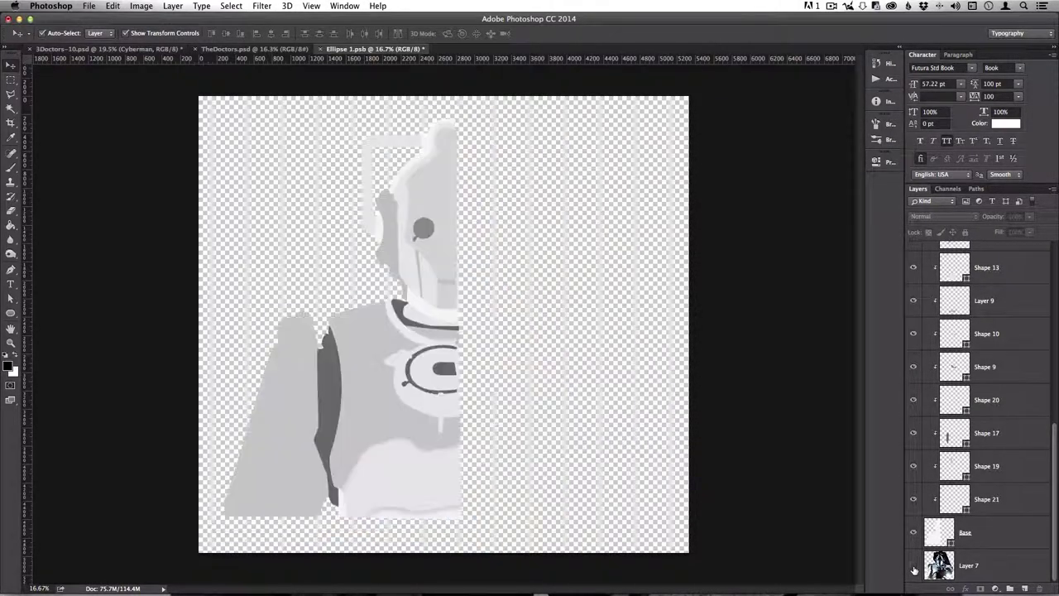
pyautogui.keyDown('alt'); pyautogui.click(914, 569); pyautogui.keyUp('alt')
pyautogui.keyDown('alt'); pyautogui.click(914, 569); pyautogui.keyUp('alt')
pyautogui.keyDown('alt'); pyautogui.click(914, 568); pyautogui.keyUp('alt')
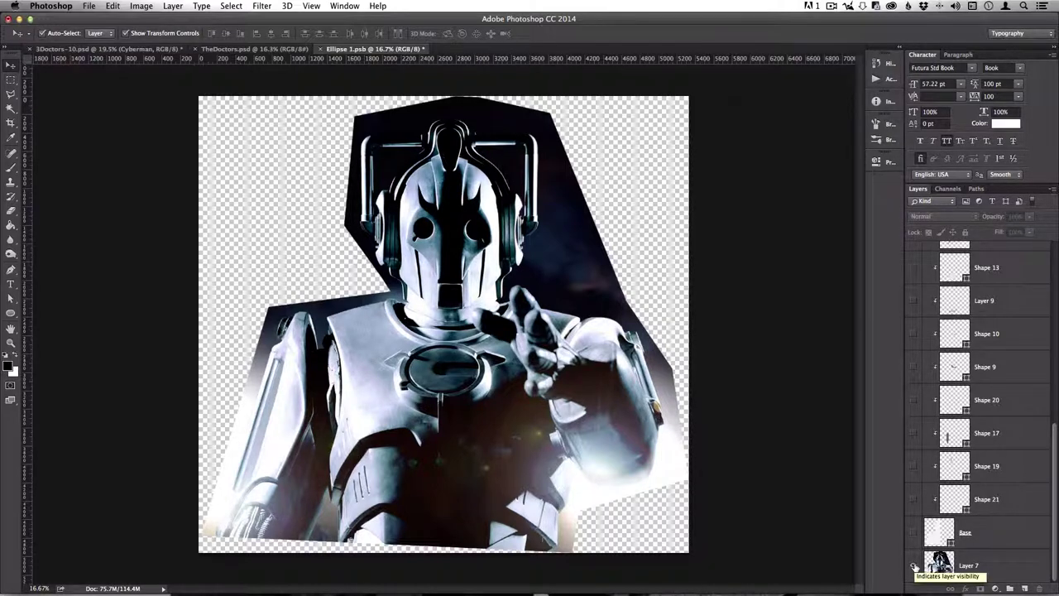
pyautogui.keyDown('alt'); pyautogui.click(914, 567); pyautogui.keyUp('alt')
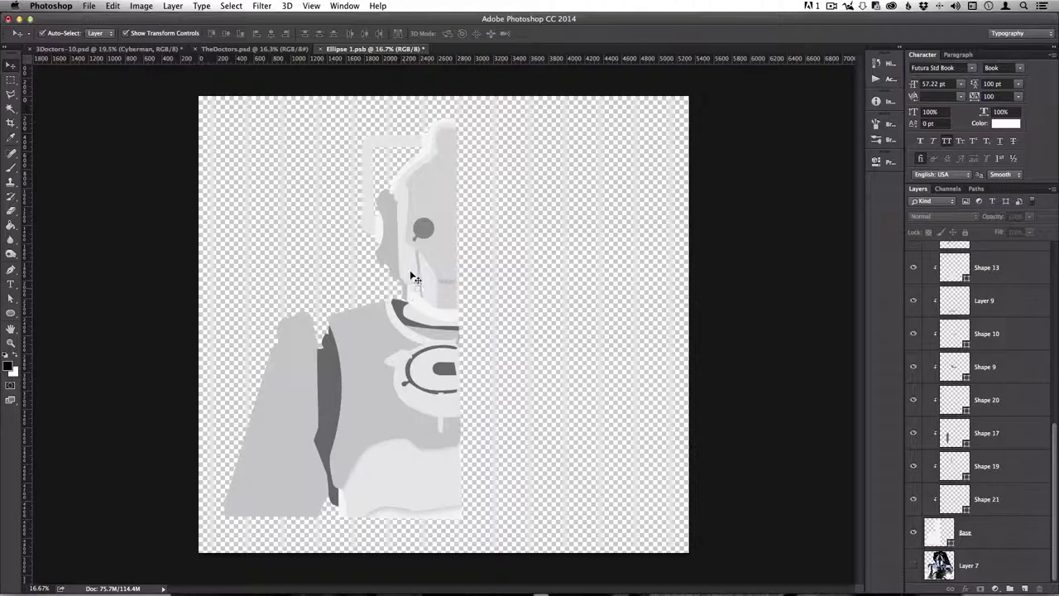
# - Preview the Cyberman's face without the Shape 4 layer, restore that layer, and examine the soft shading on the lower torso
pyautogui.click(432, 184)
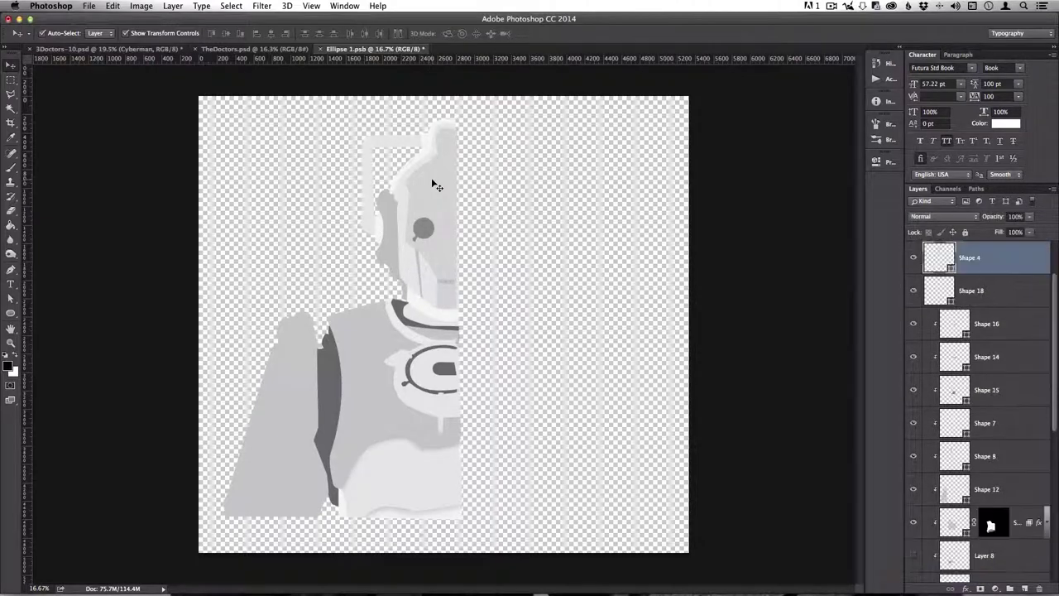
pyautogui.click(912, 258)
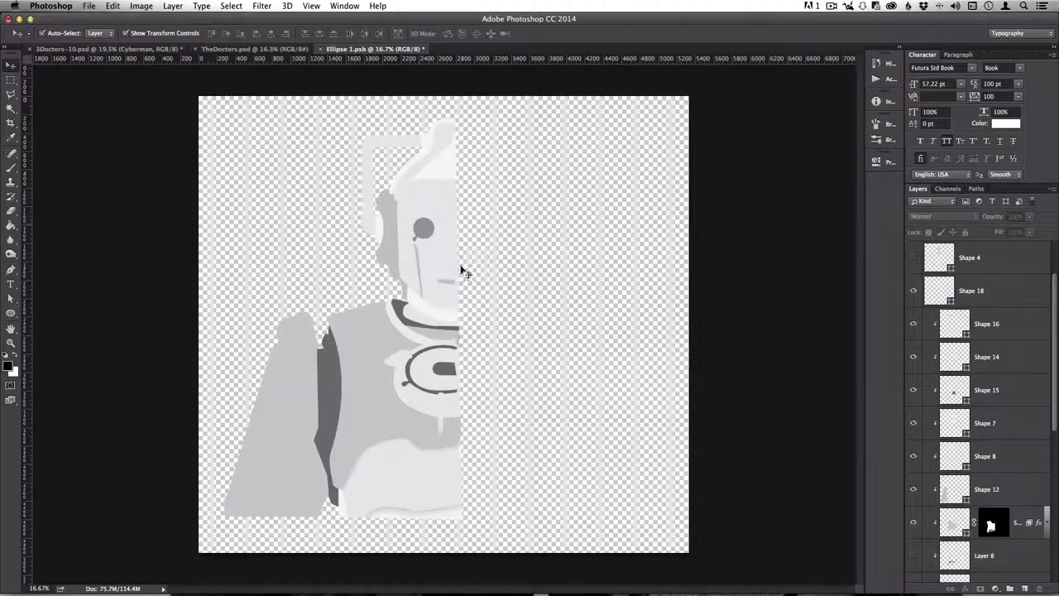
pyautogui.click(912, 258)
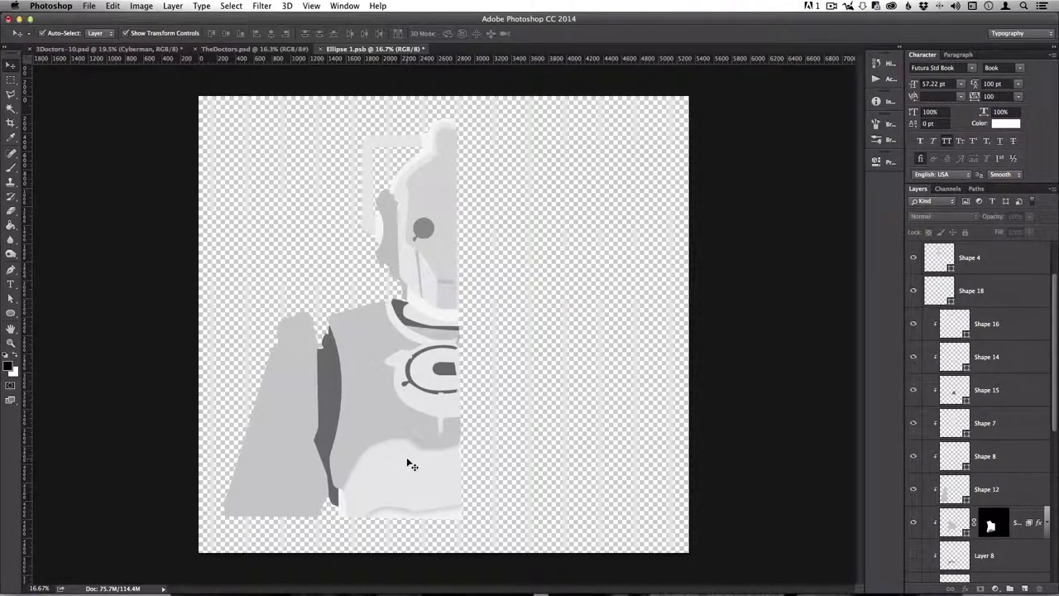
pyautogui.scroll(5, 412, 466)
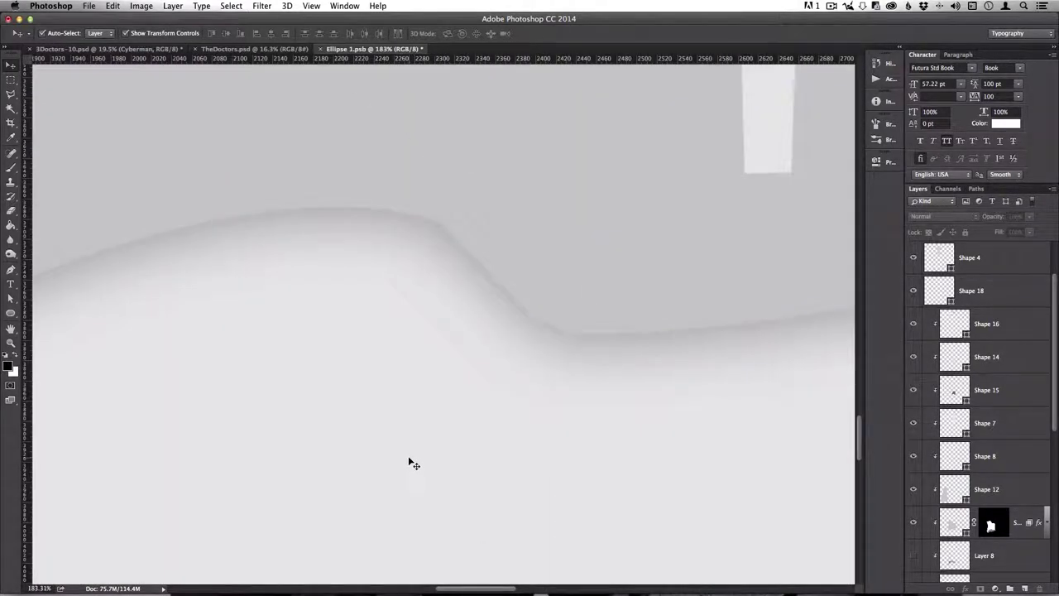
pyautogui.scroll(-3, 410, 461)
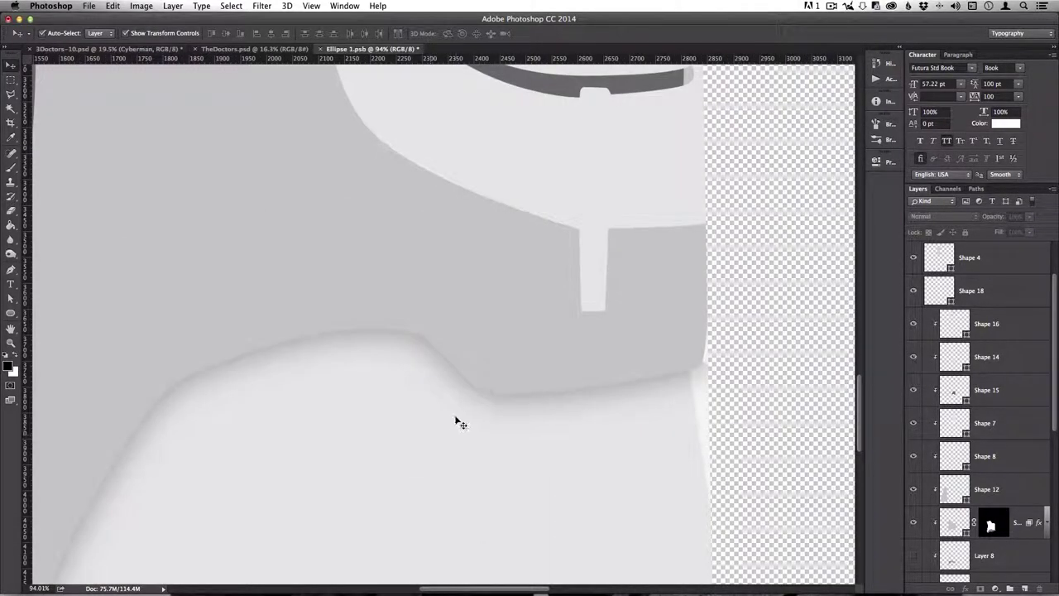
# - Examine the subtle shading in TheDoctors.psd on the blue poster's skull-like face and the yellow poster's Dalek panels
pyautogui.click(136, 49)
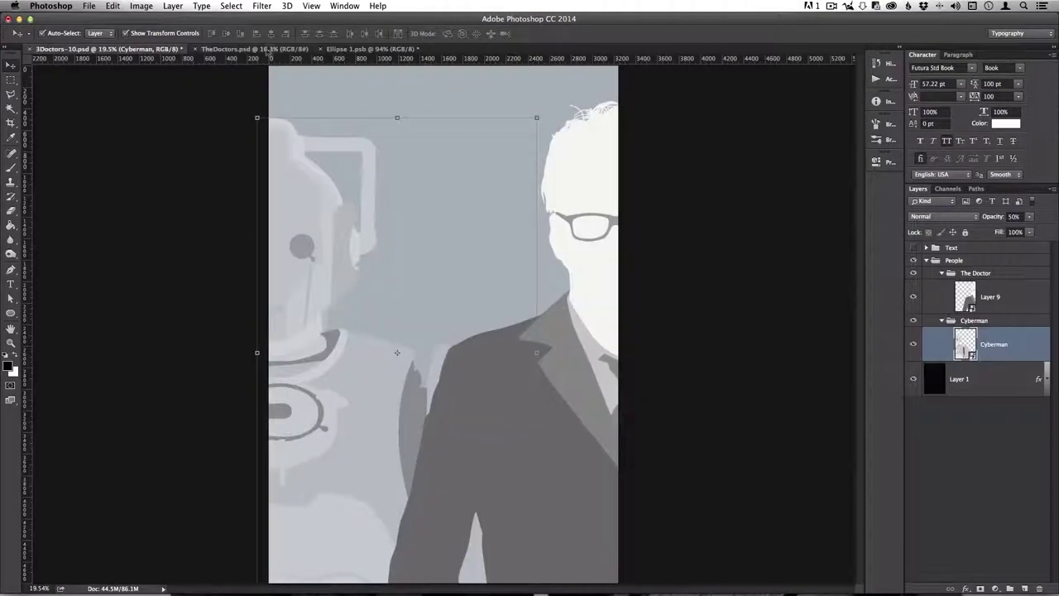
pyautogui.click(256, 49)
pyautogui.scroll(-5, 496, 538)
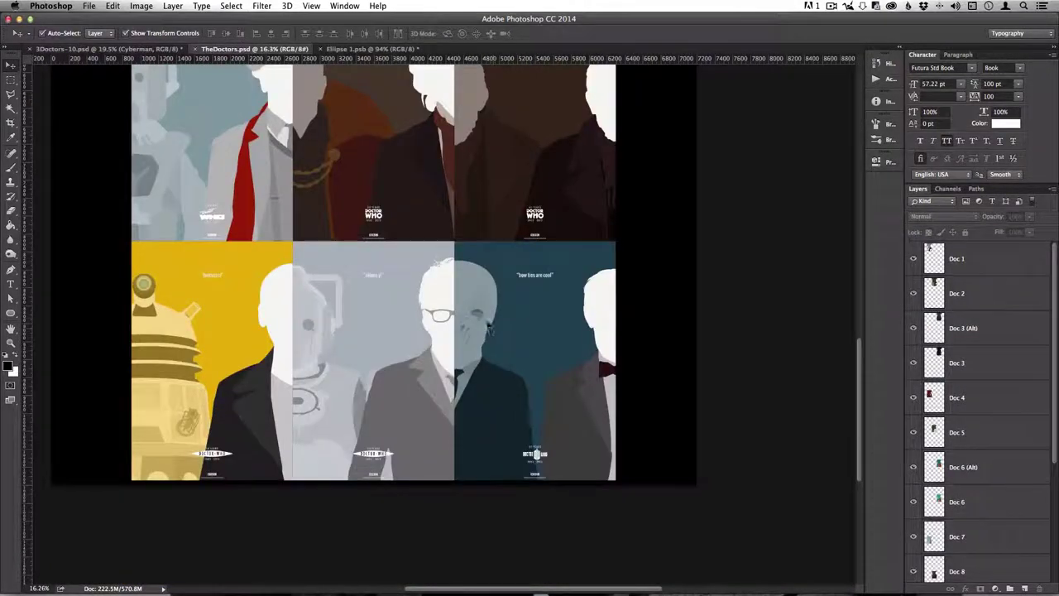
pyautogui.scroll(3, 476, 324)
pyautogui.scroll(4, 472, 315)
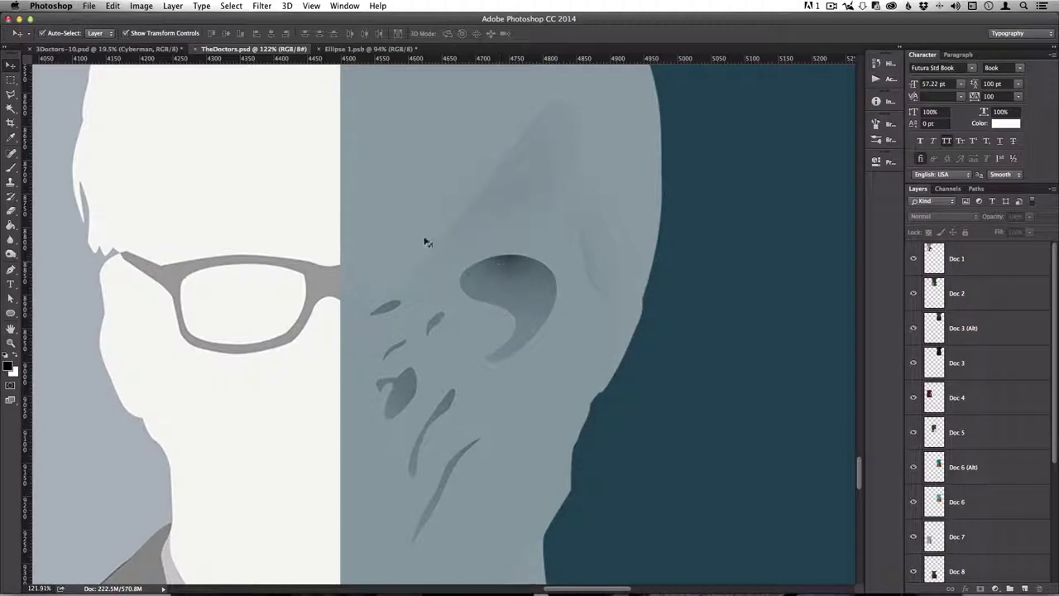
pyautogui.scroll(-3, 472, 402)
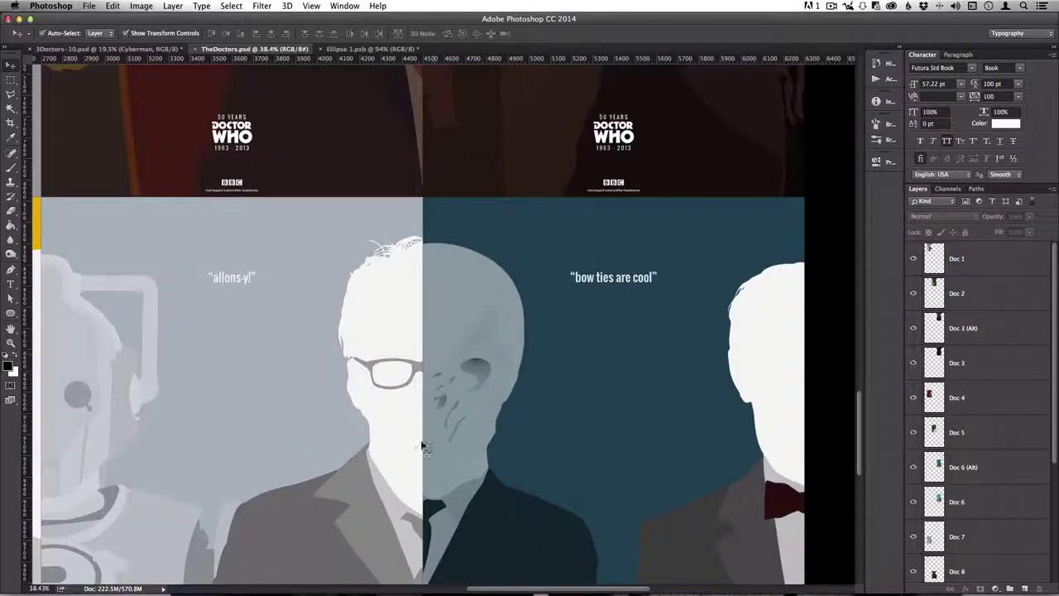
pyautogui.scroll(-3, 424, 446)
pyautogui.scroll(2, 213, 349)
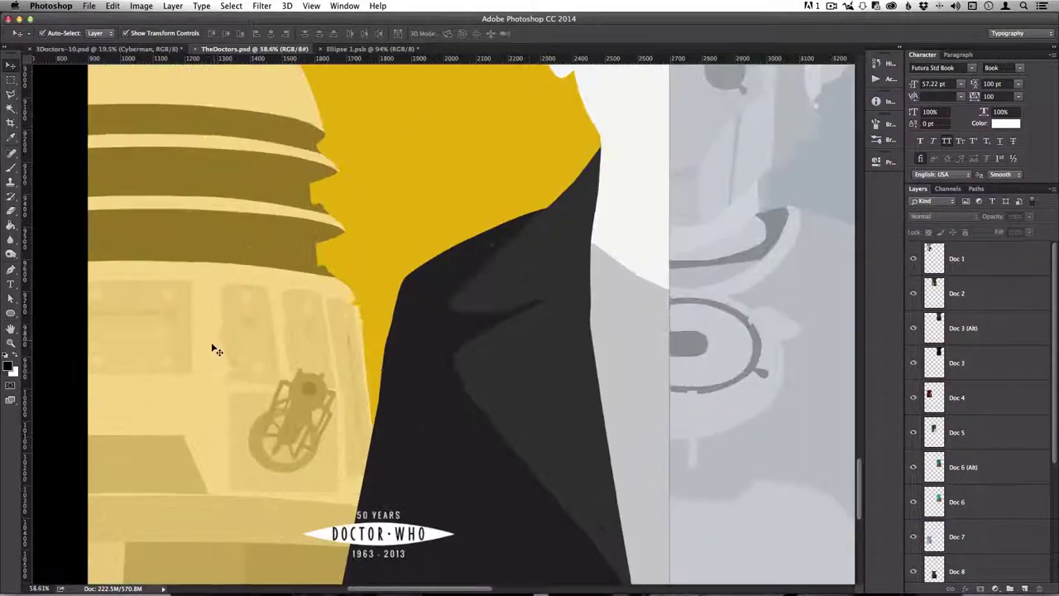
pyautogui.scroll(4, 214, 348)
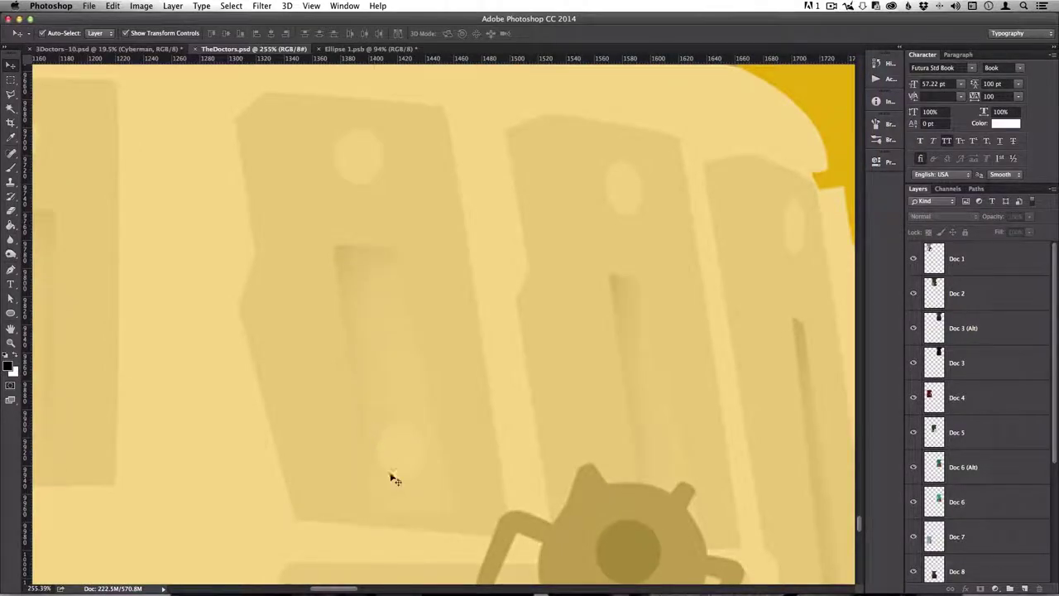
pyautogui.scroll(-5, 395, 488)
# - Look over the rows of finished Doctor posters in TheDoctors.psd, and return to the Cyberman artwork in Ellipse 1.psb
pyautogui.moveTo(477, 303); pyautogui.dragTo(417, 474)
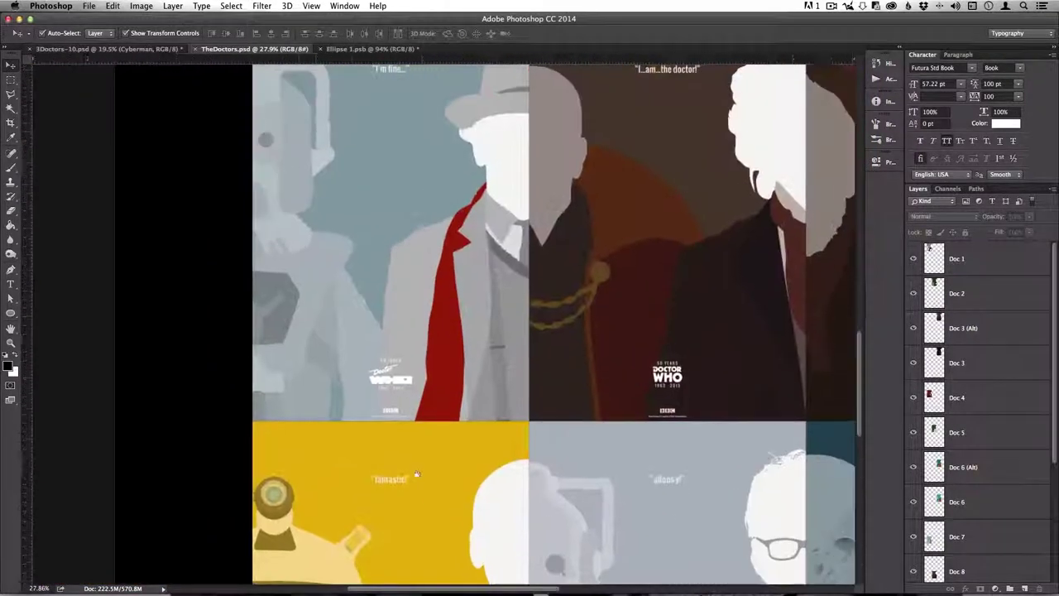
pyautogui.scroll(10, 358, 422)
pyautogui.hscroll(5, 358, 423)
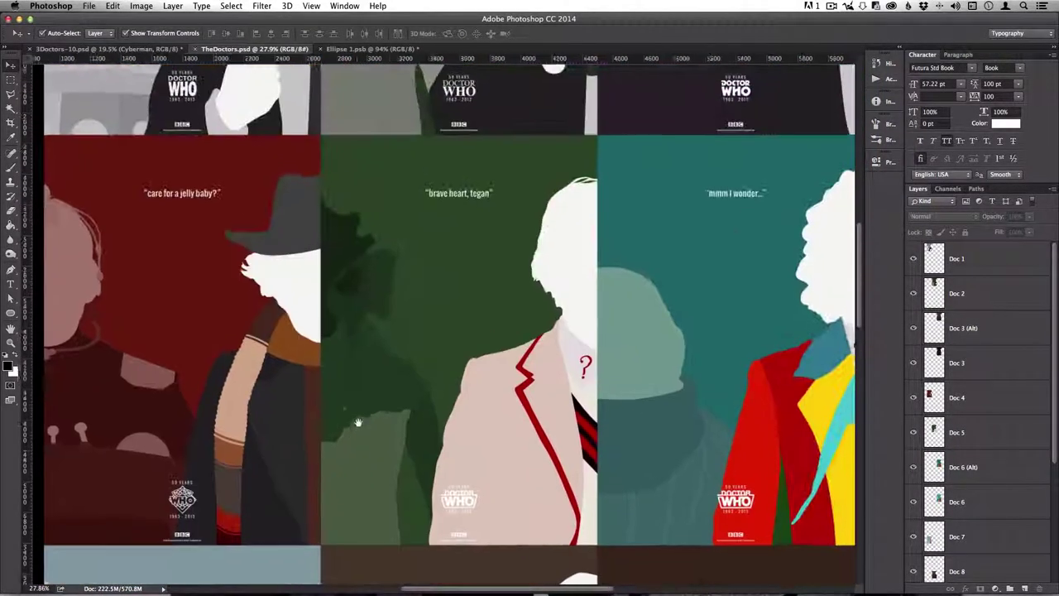
pyautogui.scroll(6, 358, 423)
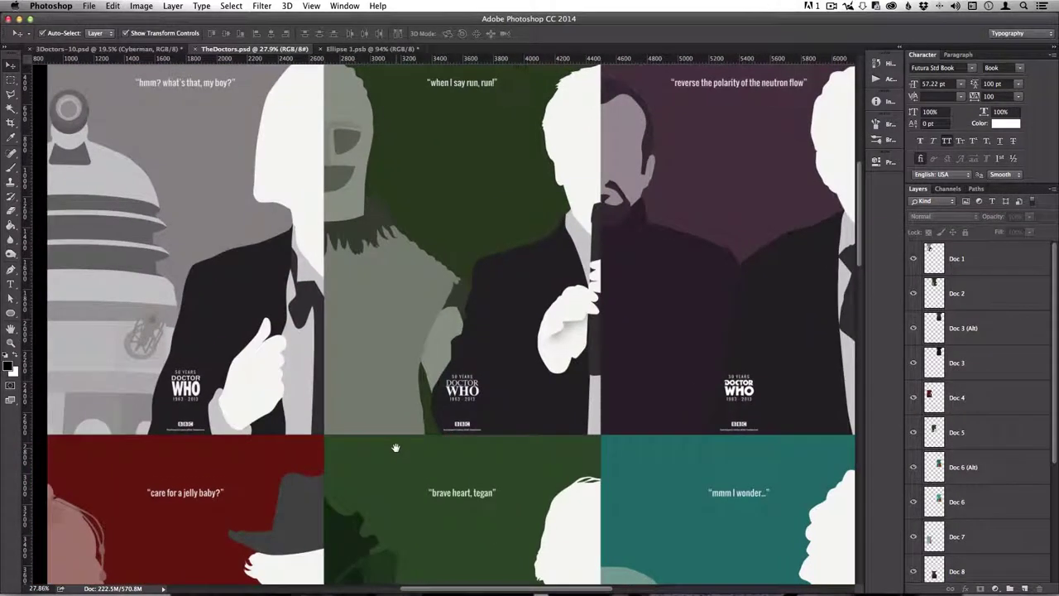
pyautogui.moveTo(395, 448); pyautogui.dragTo(339, 232)
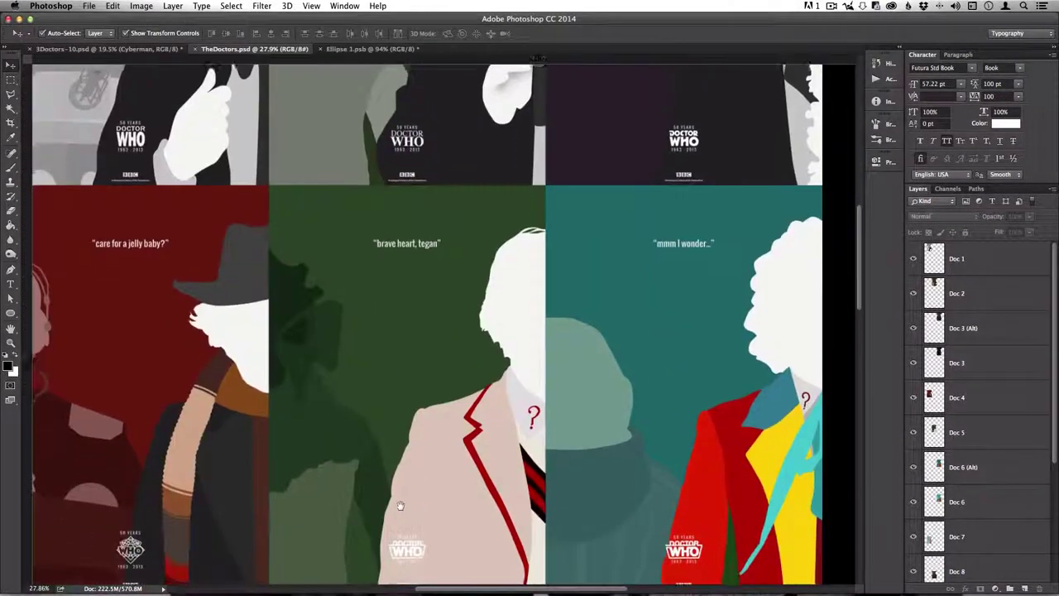
pyautogui.moveTo(401, 484); pyautogui.dragTo(429, 242)
pyautogui.scroll(-5, 413, 172)
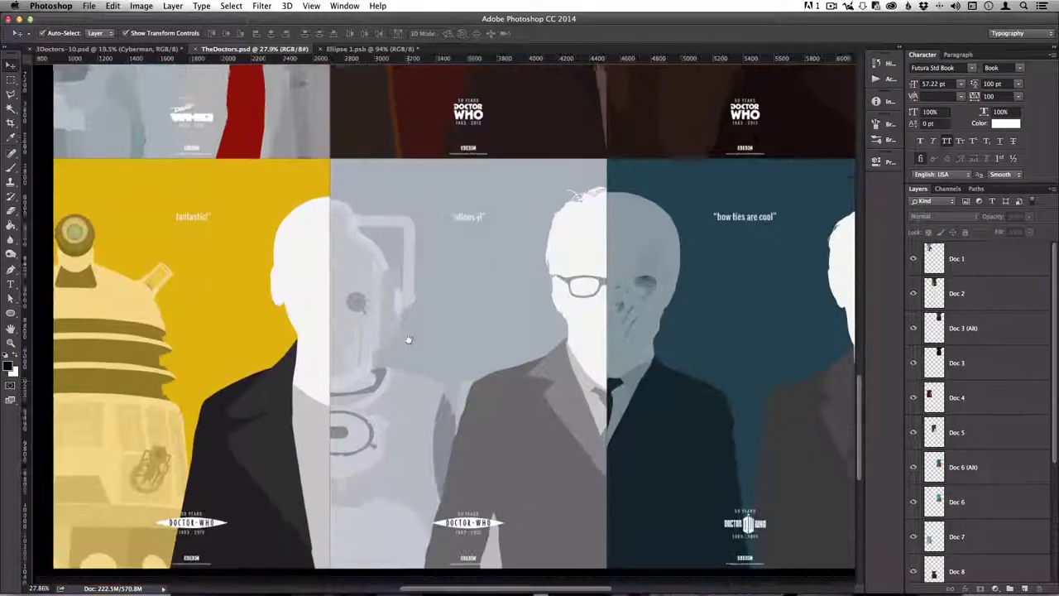
pyautogui.press('super+r')
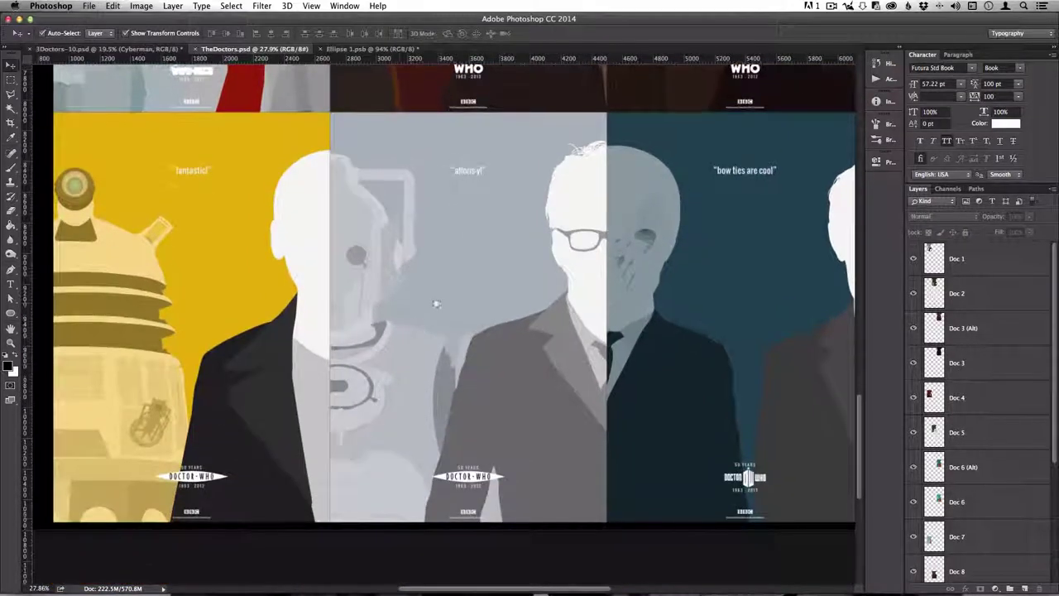
pyautogui.click(338, 50)
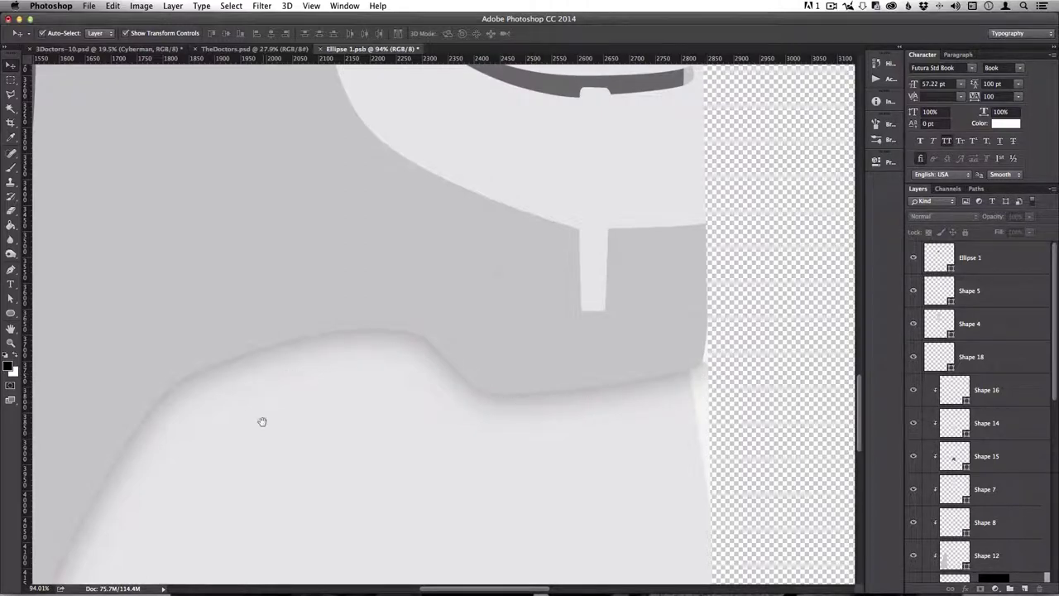
# - Turn off the drop shadow effect on the Shape 11 chest layer in Ellipse 1.psb
pyautogui.moveTo(260, 421); pyautogui.dragTo(378, 319)
pyautogui.click(371, 208)
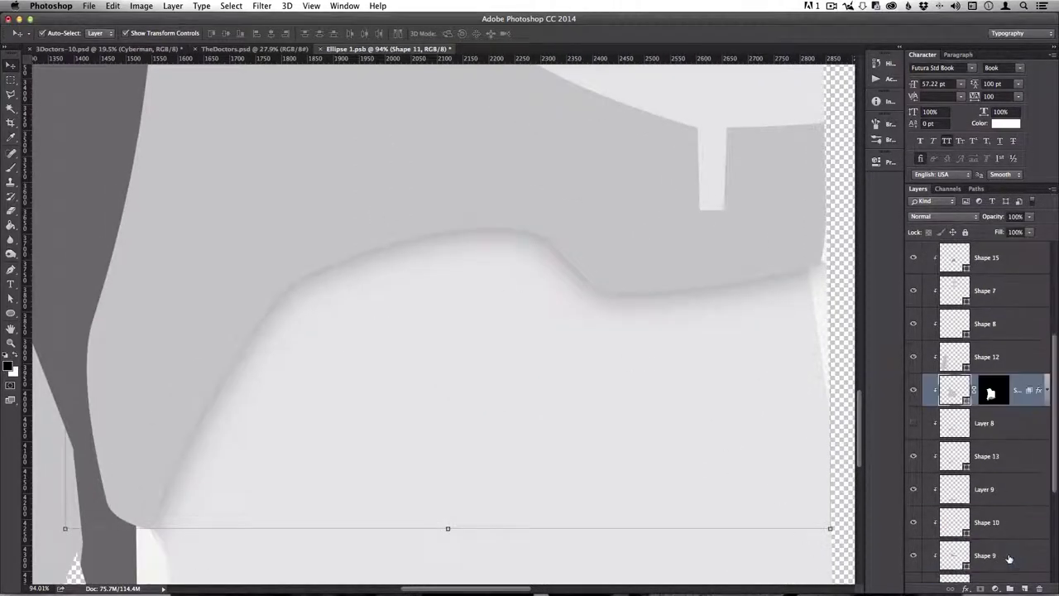
pyautogui.scroll(-6, 993, 455)
pyautogui.click(1046, 357)
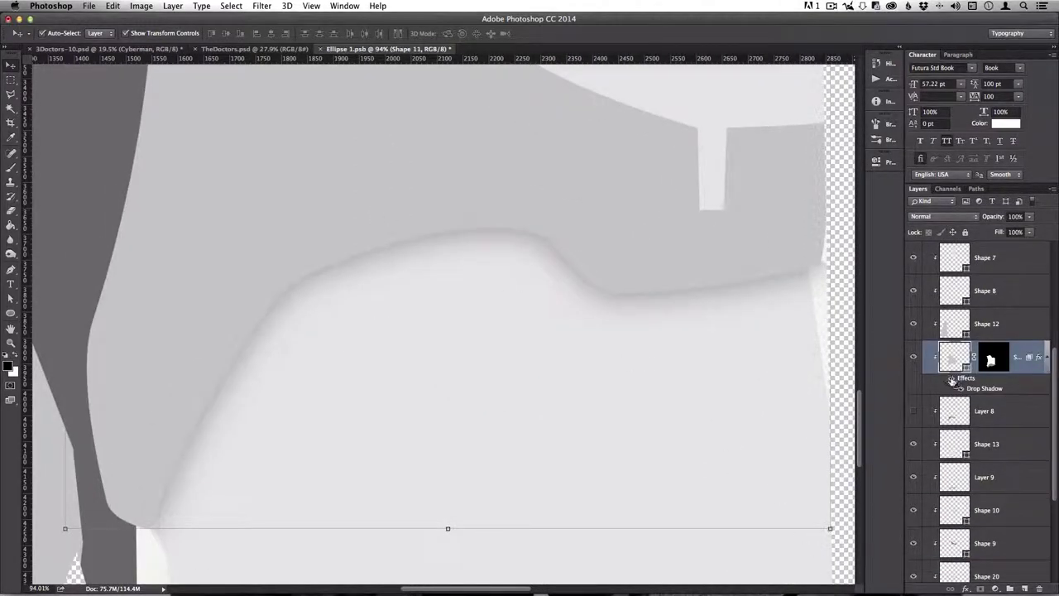
pyautogui.click(952, 379)
pyautogui.scroll(-5, 399, 398)
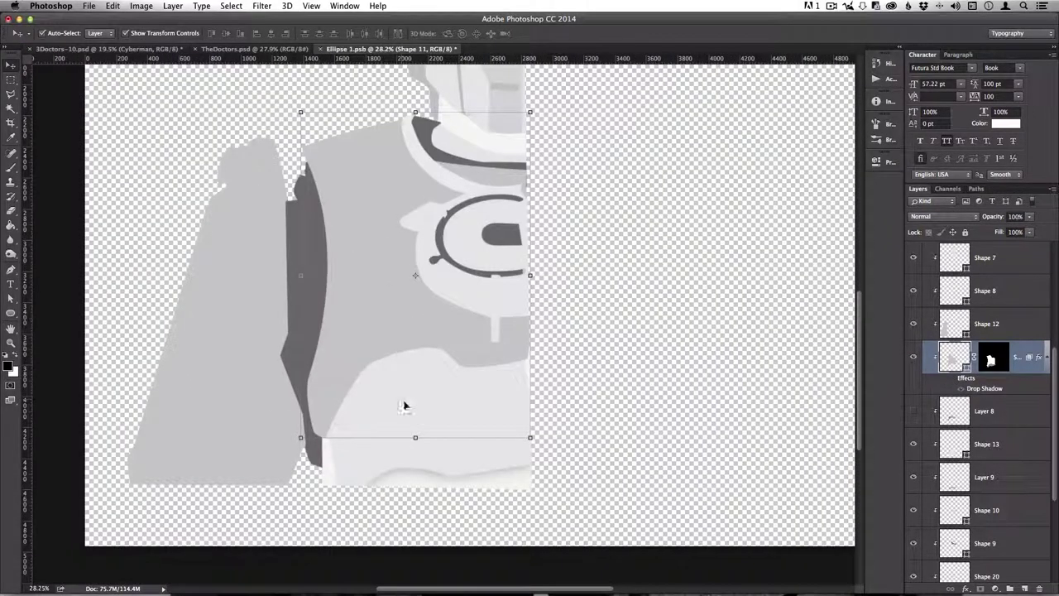
# - Toggle the Shape 13 lower torso layer to check it, hide the Layer 9 shading, and save Ellipse 1.psb
pyautogui.click(597, 517)
pyautogui.click(489, 445)
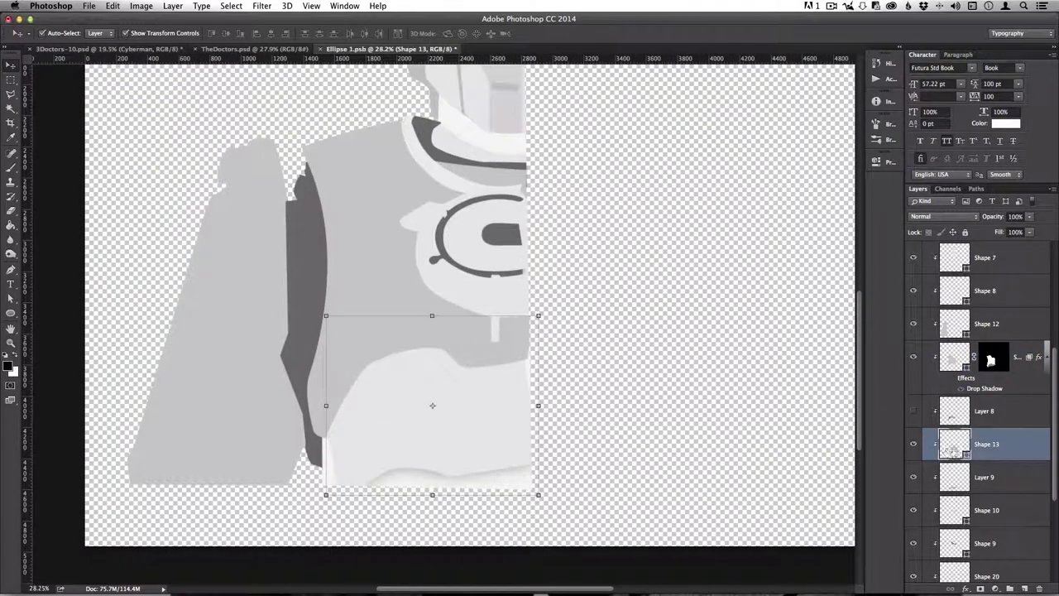
pyautogui.click(913, 444)
pyautogui.click(912, 444)
pyautogui.click(913, 477)
pyautogui.click(703, 501)
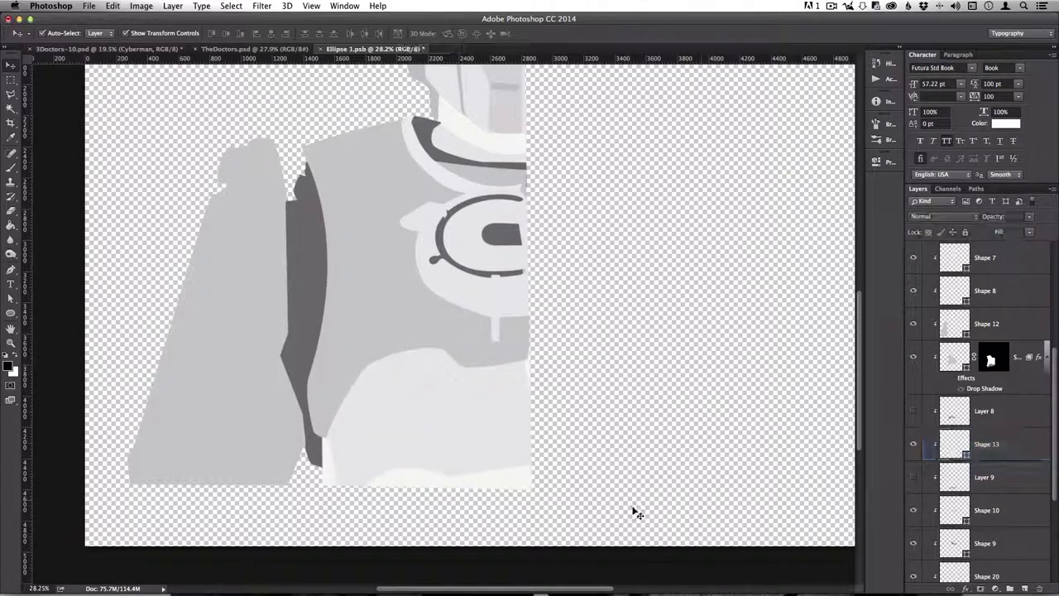
pyautogui.press('super+s')
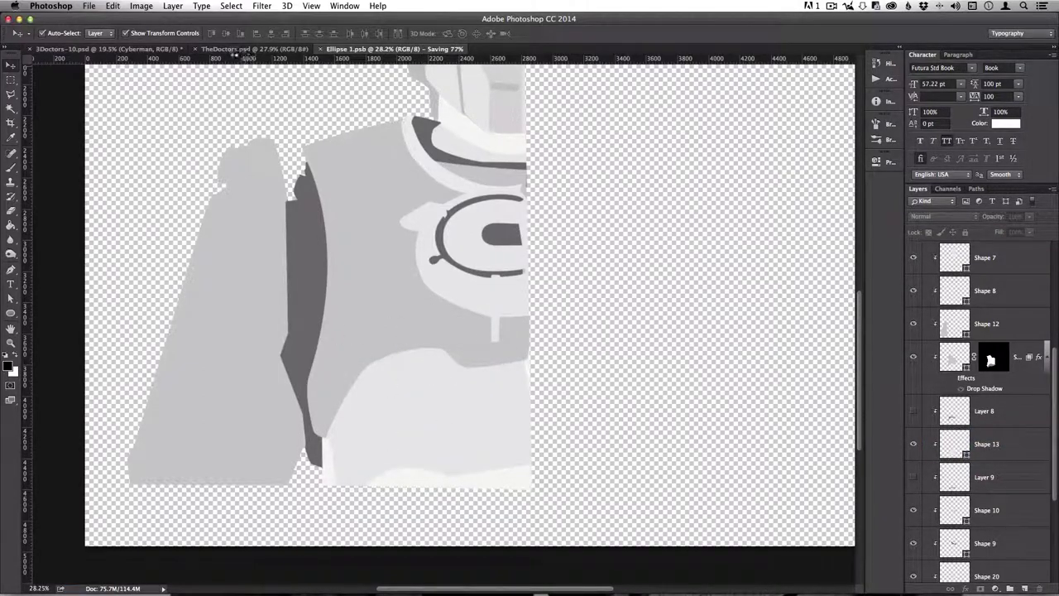
# - Check the Cyberman without its soft shading in the 3Doctors-10.psd poster, and return to Ellipse 1.psb
pyautogui.click(123, 49)
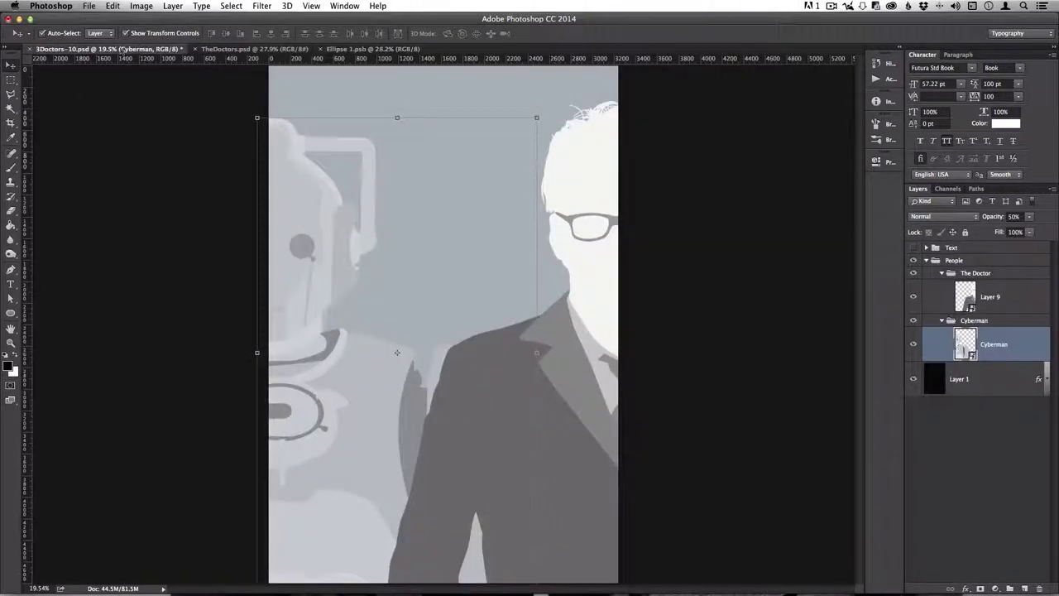
pyautogui.click(79, 368)
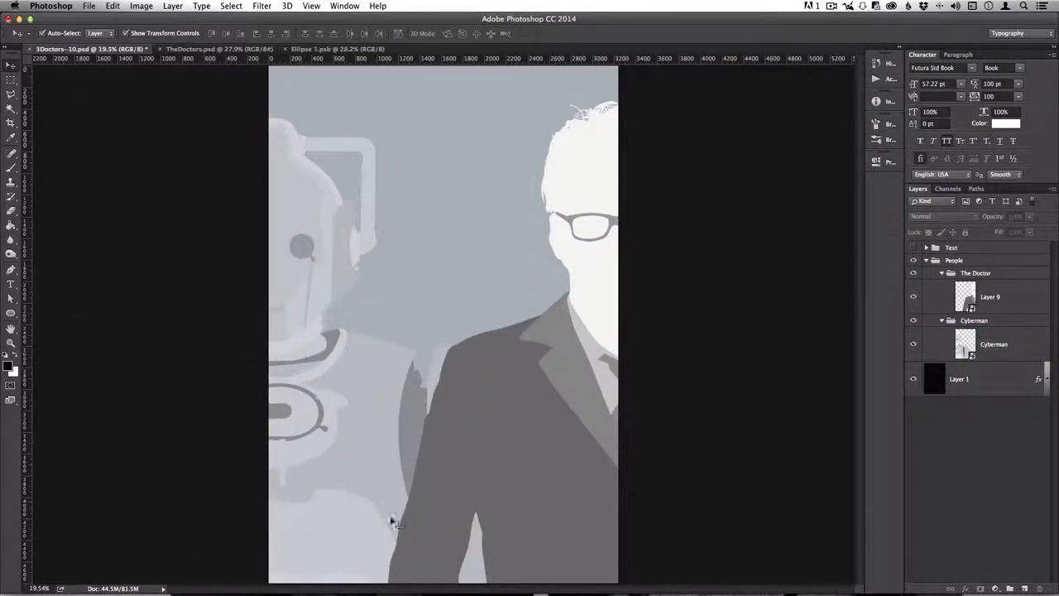
pyautogui.click(332, 50)
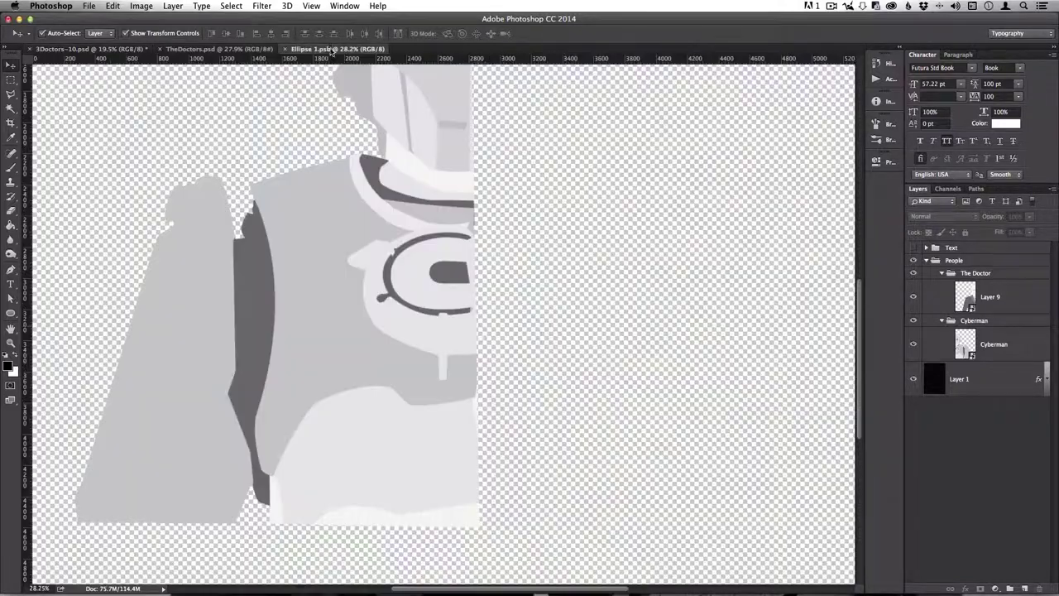
# - Restore the torso's drop shadow and the Layer 9 shading, save Ellipse 1.psb, and return to the 3Doctors-10.psd poster
pyautogui.click(741, 447)
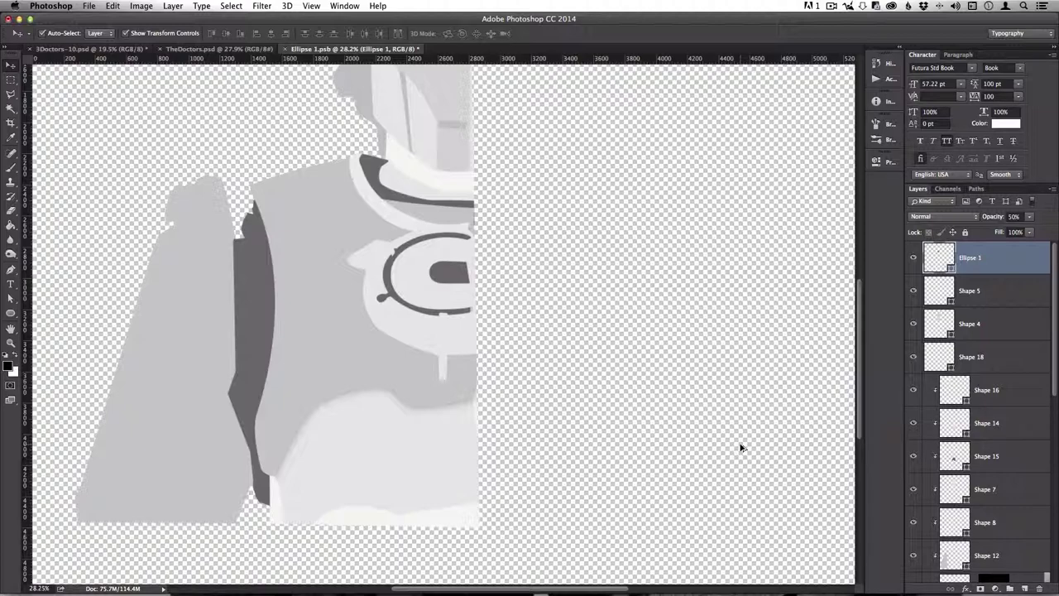
pyautogui.scroll(-10, 928, 423)
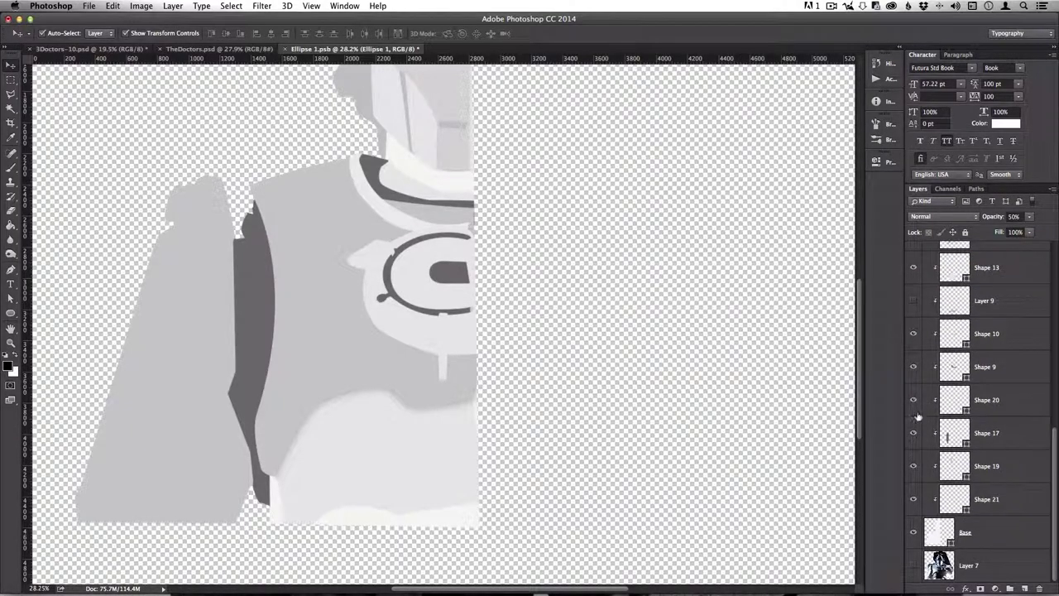
pyautogui.click(912, 300)
pyautogui.click(750, 449)
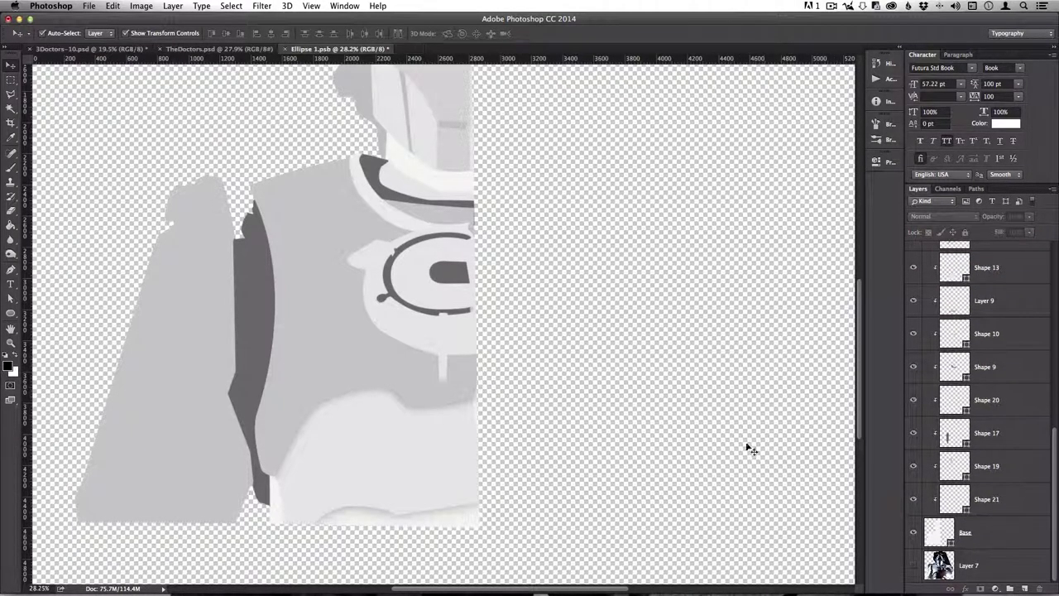
pyautogui.press('super+s')
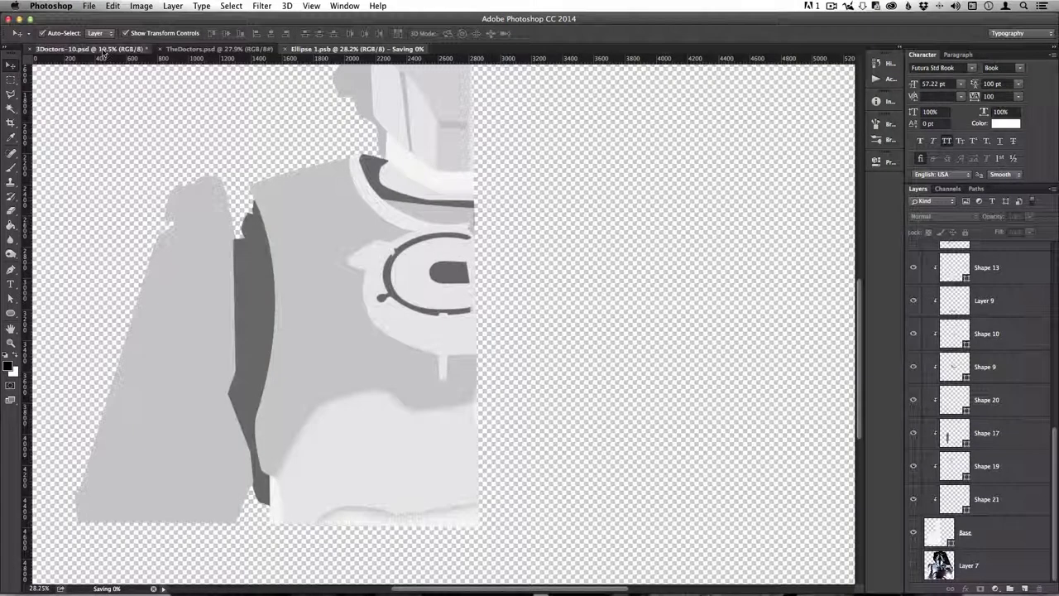
pyautogui.hotkey('ctrl', 'Tab')
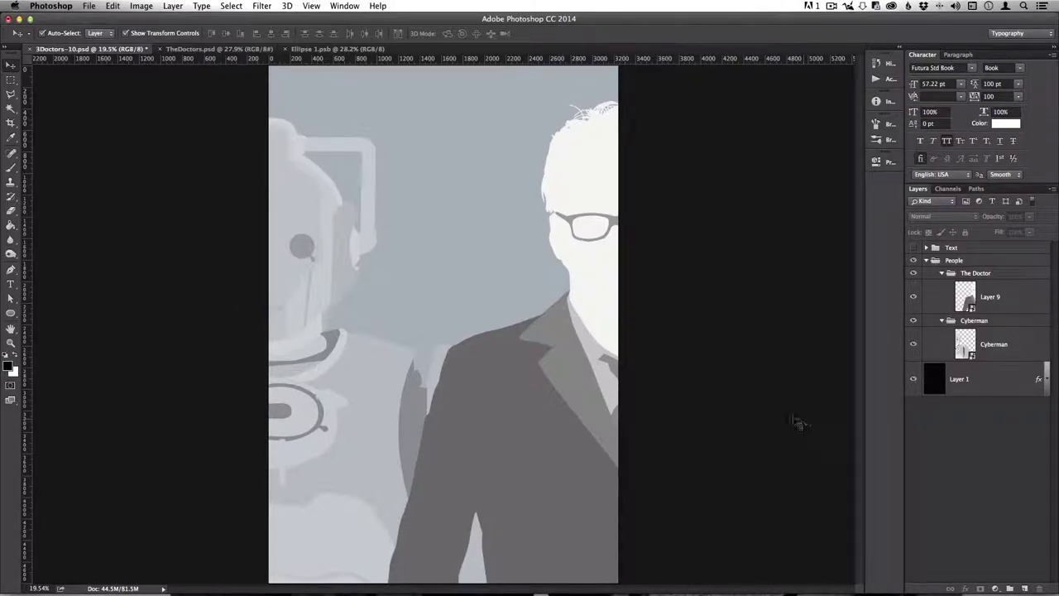
# - Return to Ellipse 1.psb and isolate the Base layer so only the Cyberman's full silhouette is displayed
pyautogui.click(338, 51)
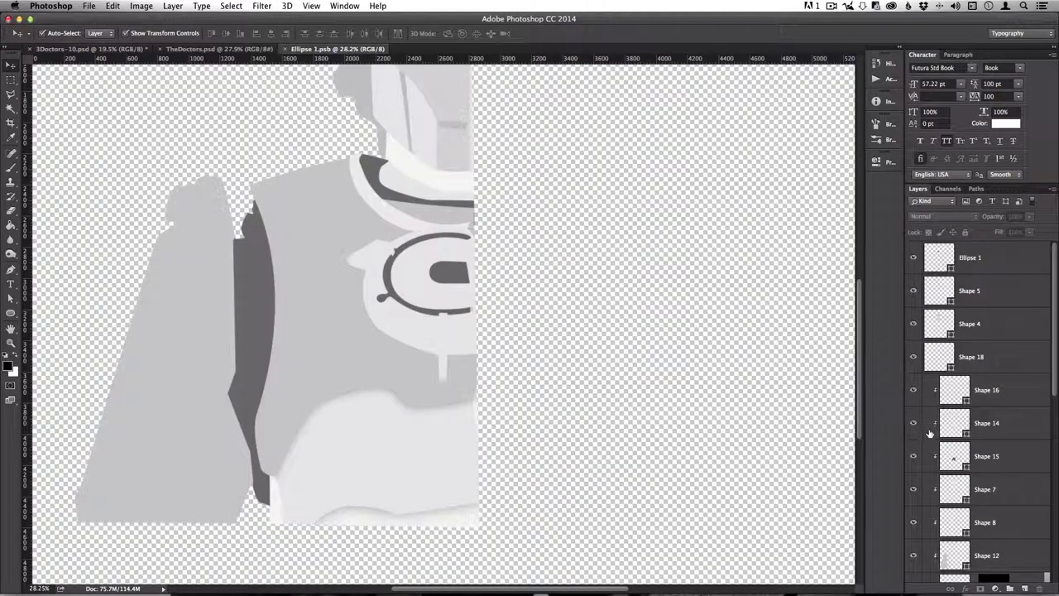
pyautogui.scroll(-5, 929, 431)
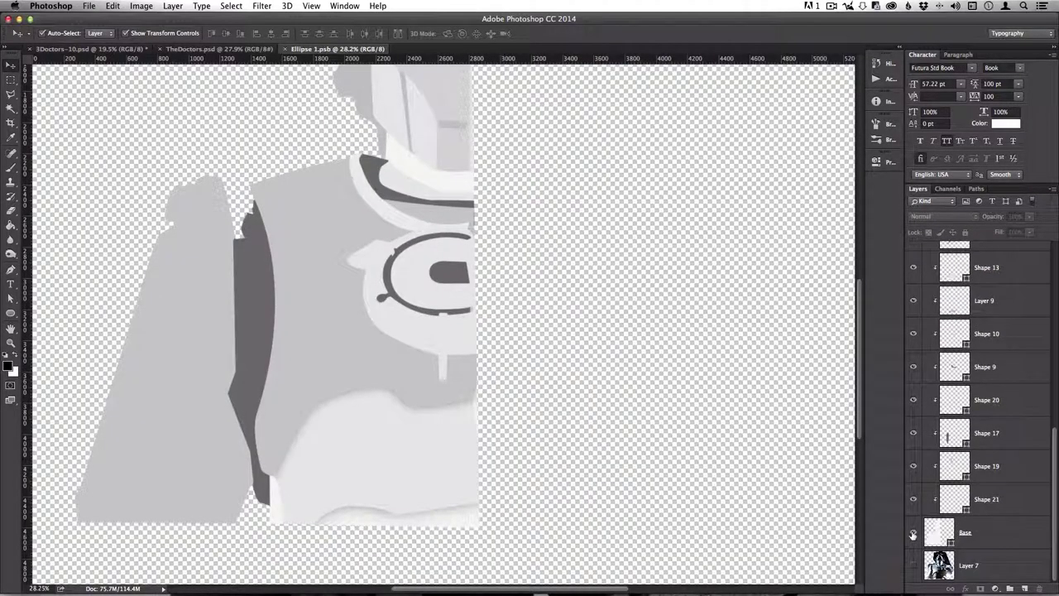
pyautogui.keyDown('alt'); pyautogui.click(912, 534); pyautogui.keyUp('alt')
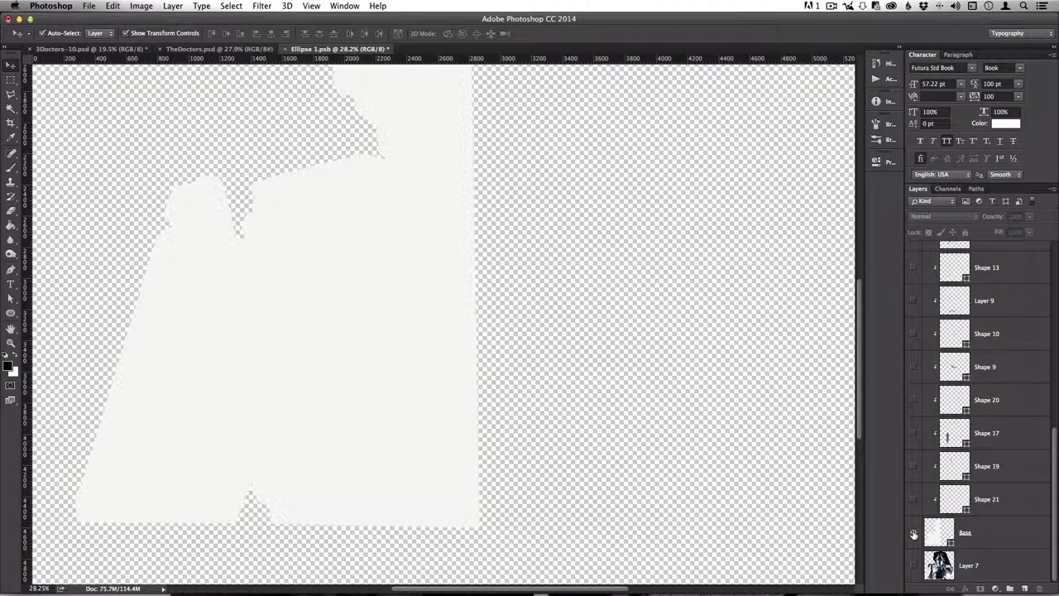
pyautogui.scroll(3, 918, 529)
pyautogui.scroll(-3, 468, 501)
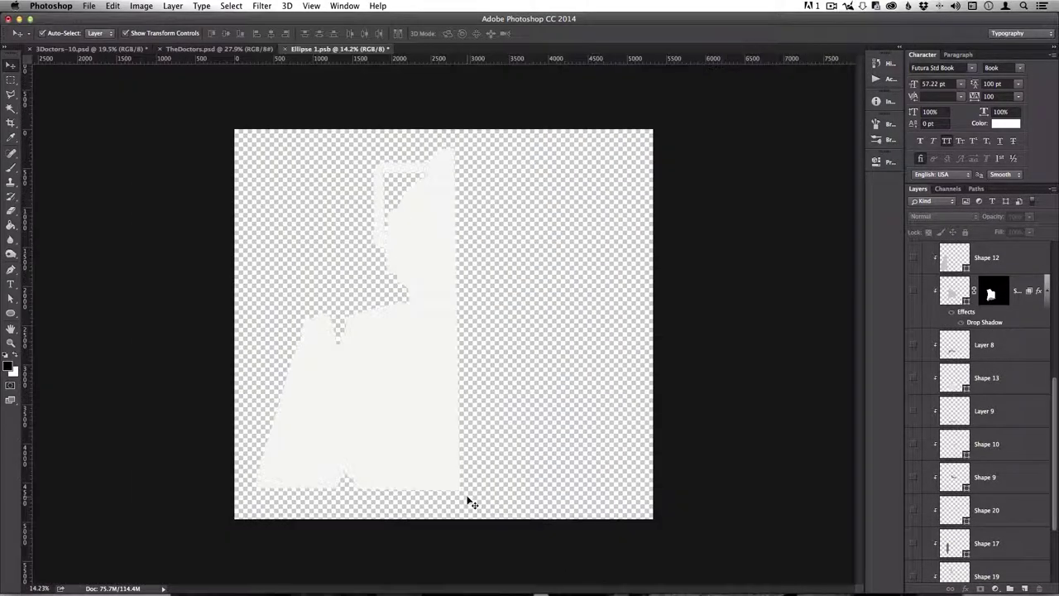
pyautogui.scroll(-2, 943, 540)
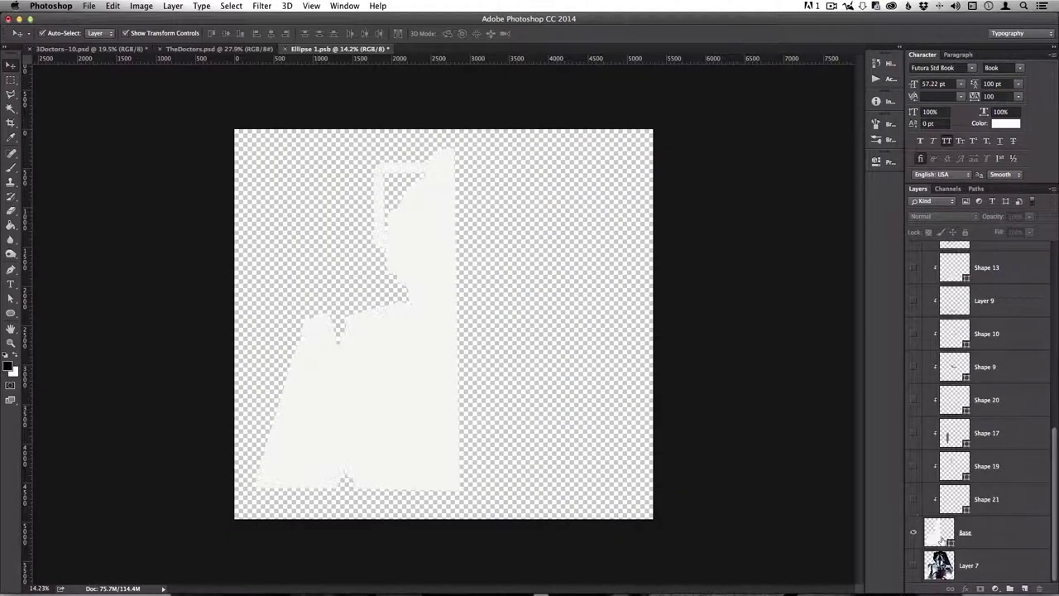
# - Reveal the layers Shape 21, Shape 19, Shape 17, Shape 20, Shape 9 and Shape 10 one by one above the Base silhouette
pyautogui.click(912, 499)
pyautogui.click(912, 466)
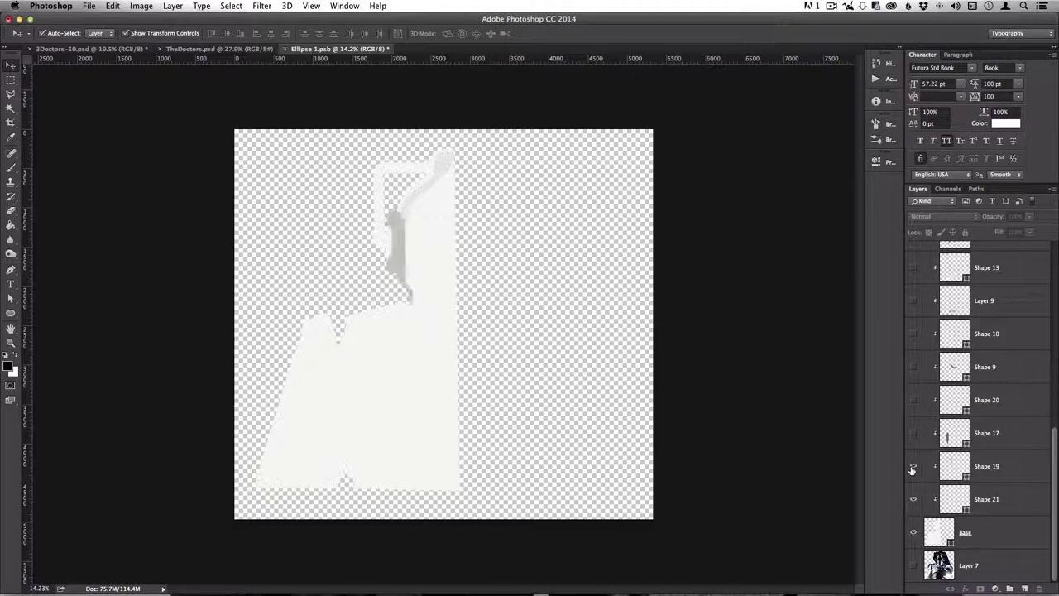
pyautogui.click(913, 434)
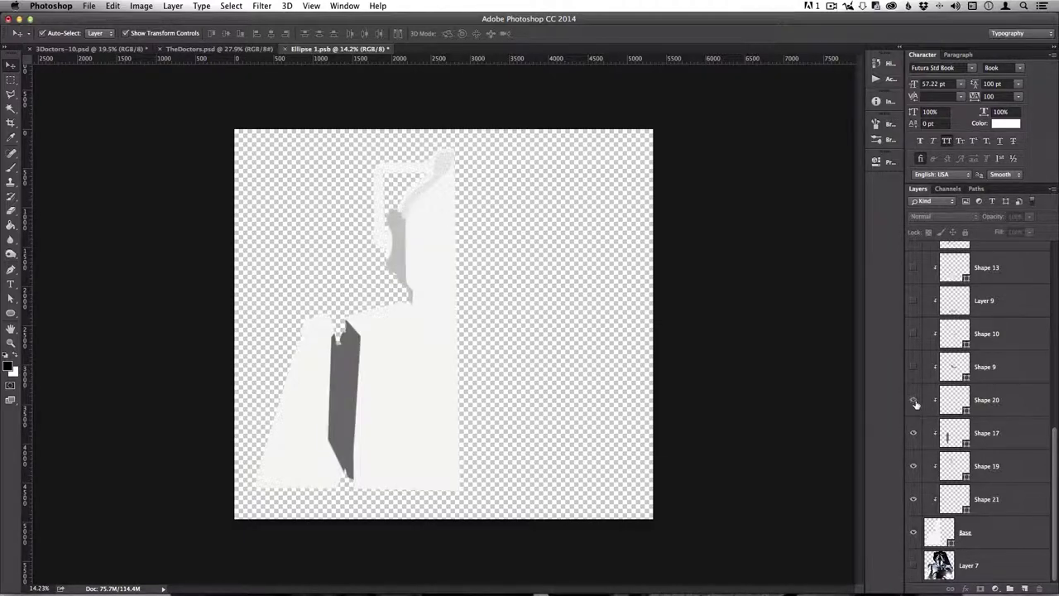
pyautogui.click(913, 400)
pyautogui.click(913, 366)
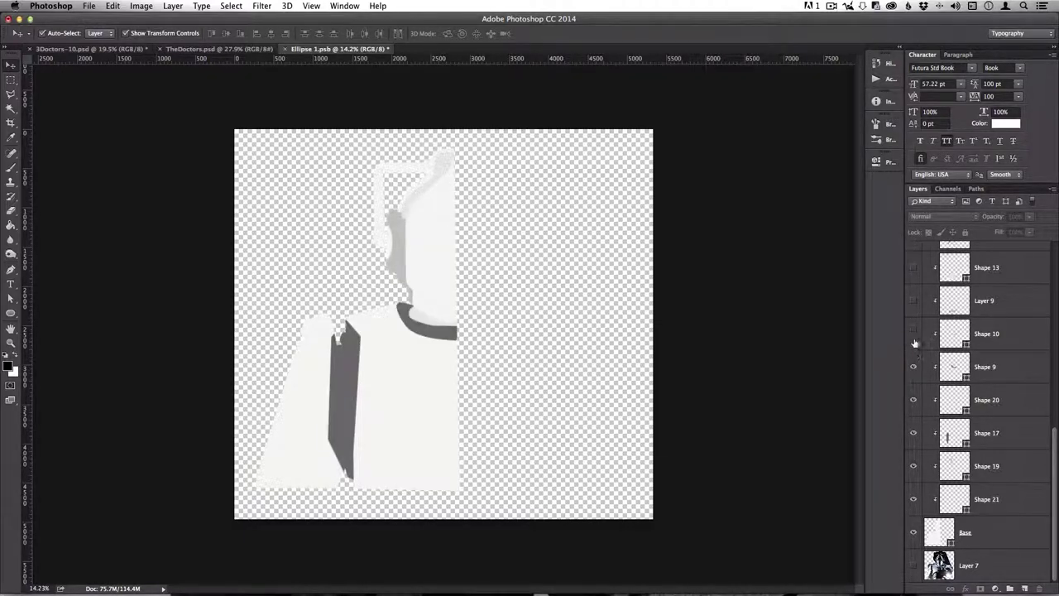
pyautogui.click(913, 334)
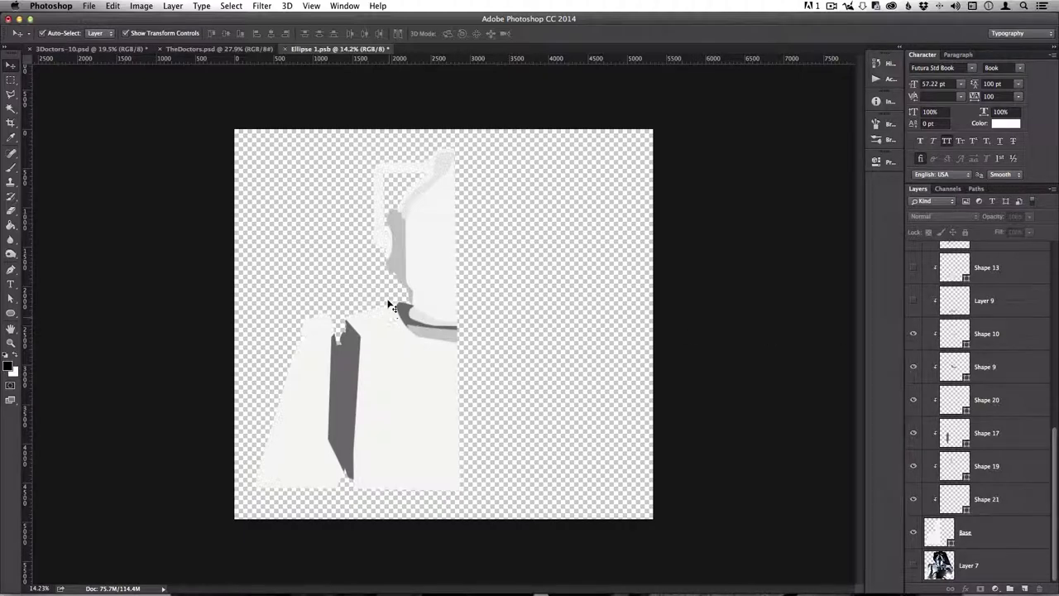
# - Show all remaining Cyberman layers from Layer 9 up through Ellipse 1, including Layer 8, and close Ellipse 1.psb
pyautogui.click(913, 300)
pyautogui.click(914, 267)
pyautogui.scroll(5, 914, 273)
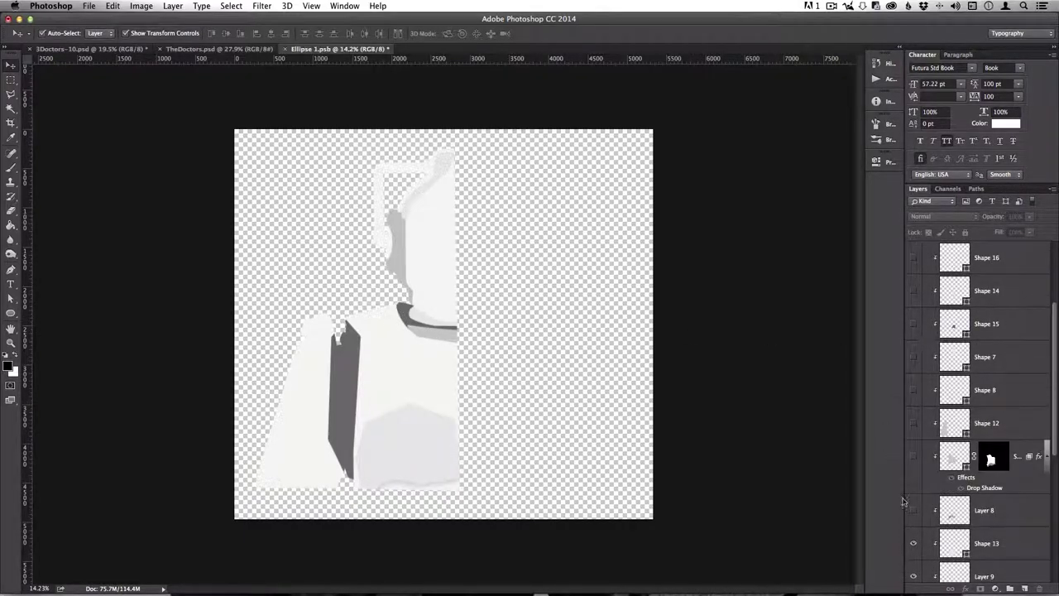
pyautogui.moveTo(903, 501); pyautogui.dragTo(913, 294)
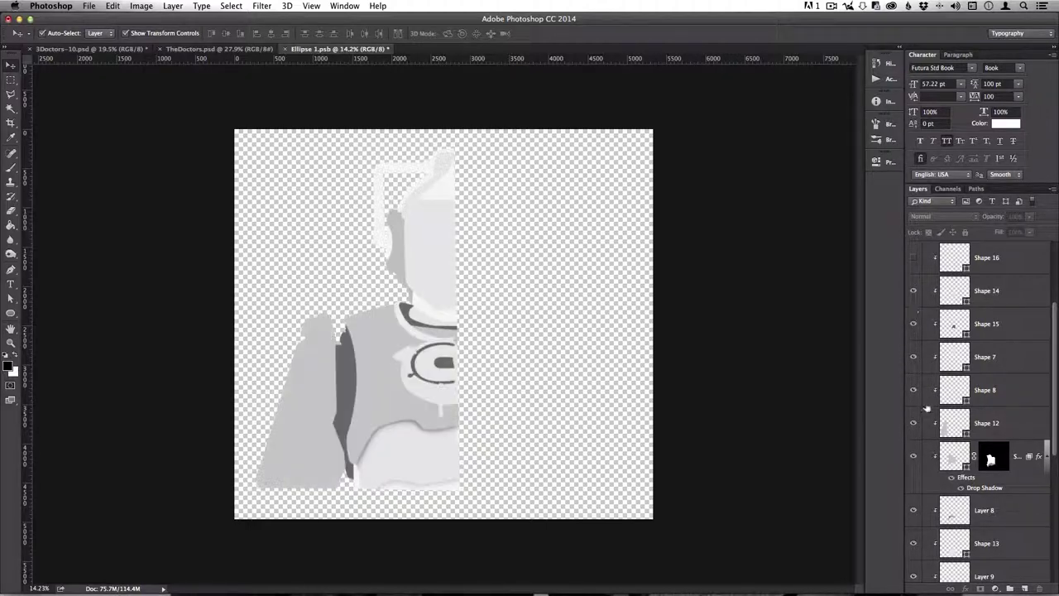
pyautogui.scroll(3, 926, 409)
pyautogui.moveTo(912, 365); pyautogui.dragTo(914, 257)
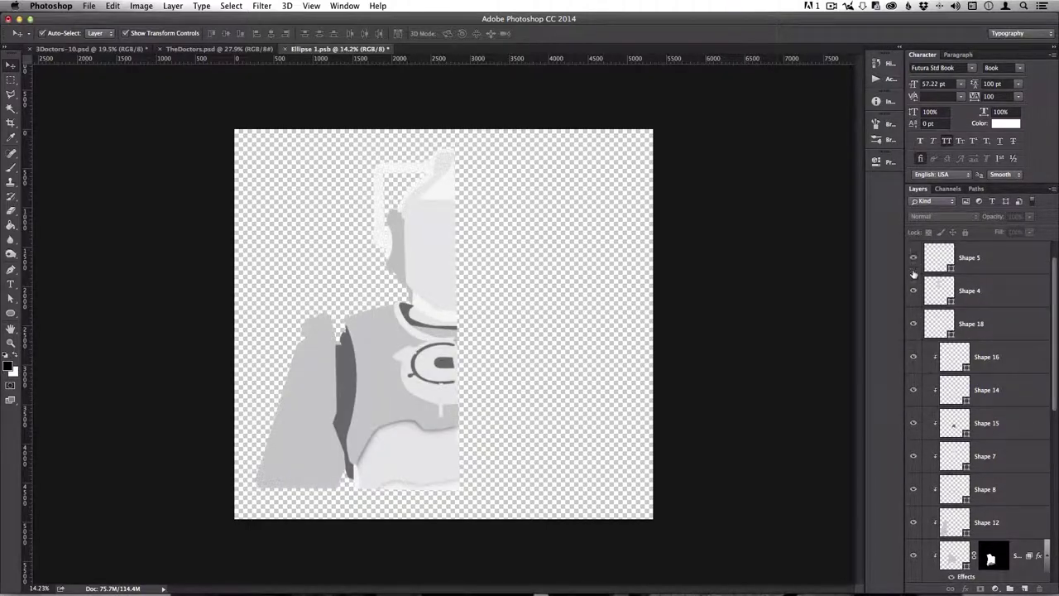
pyautogui.scroll(1, 916, 405)
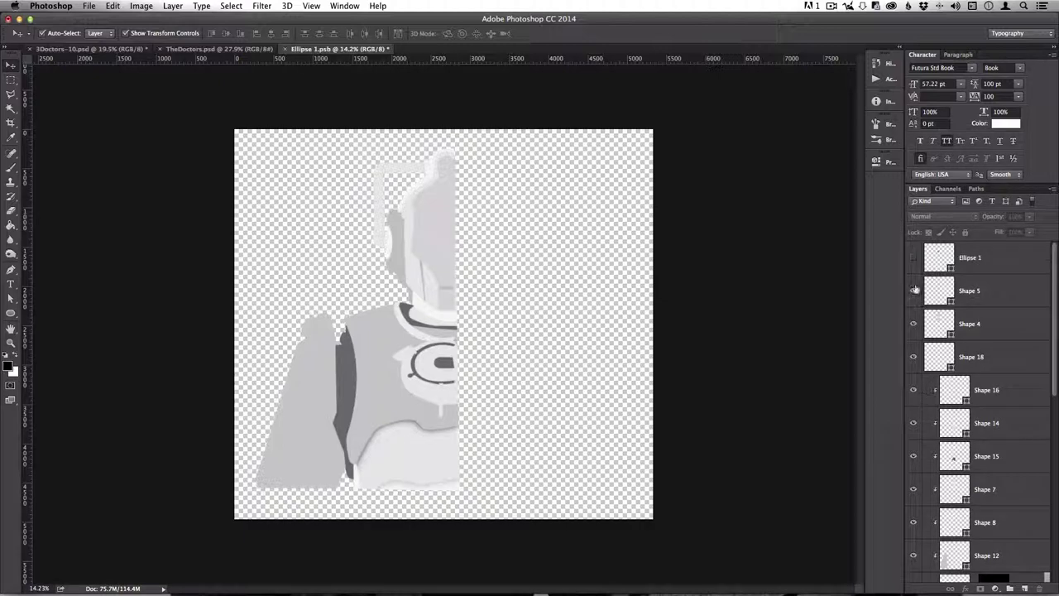
pyautogui.click(913, 257)
pyautogui.click(285, 50)
pyautogui.press('Return')
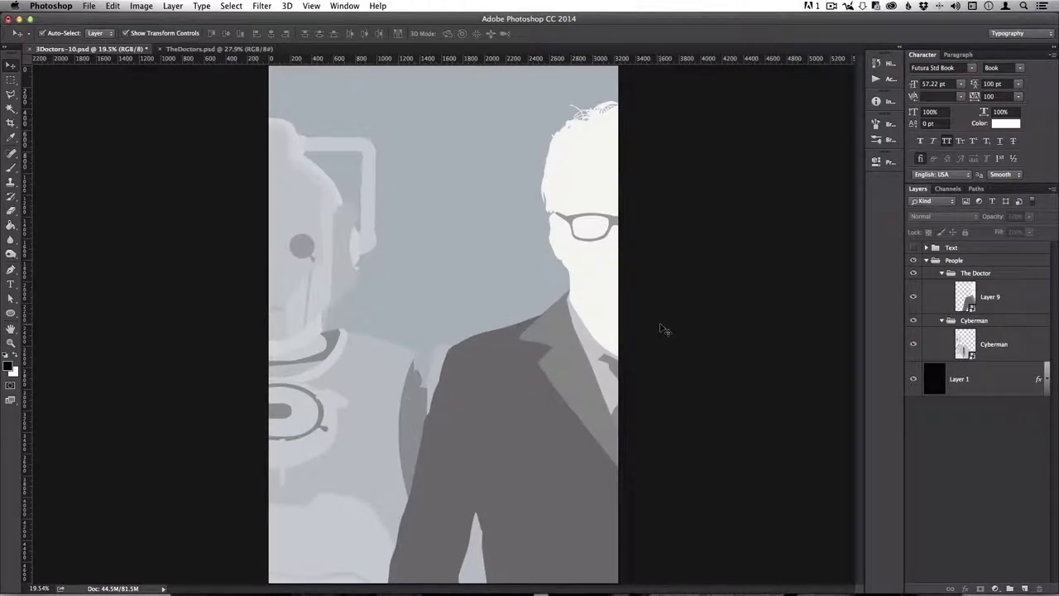
# - Try dark grey 434343 as the Color Overlay of the poster's Layer 1 background, and discard the colour
pyautogui.doubleClick(1039, 381)
pyautogui.click(676, 261)
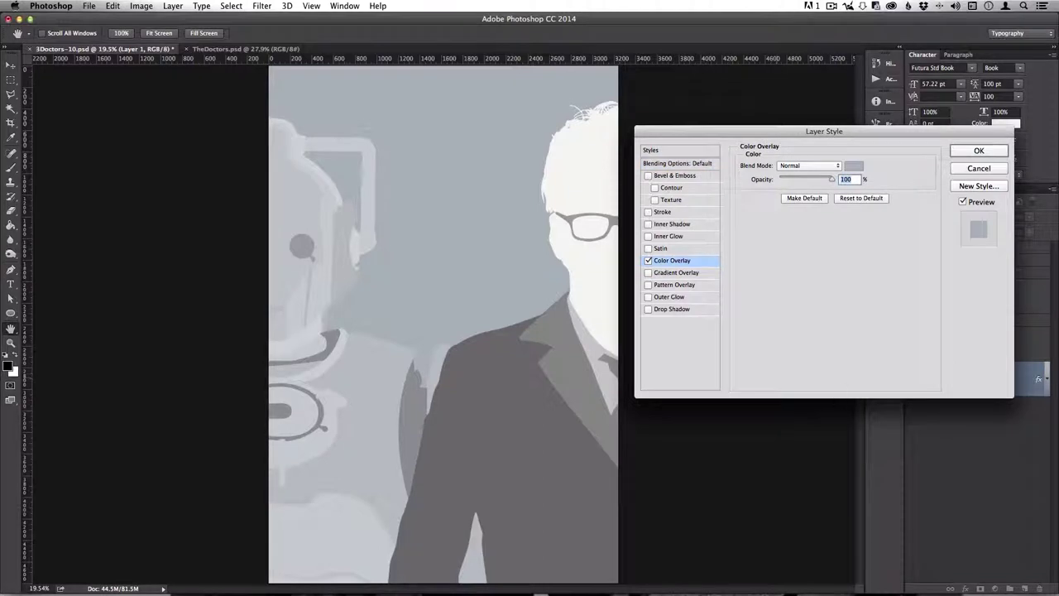
pyautogui.click(853, 167)
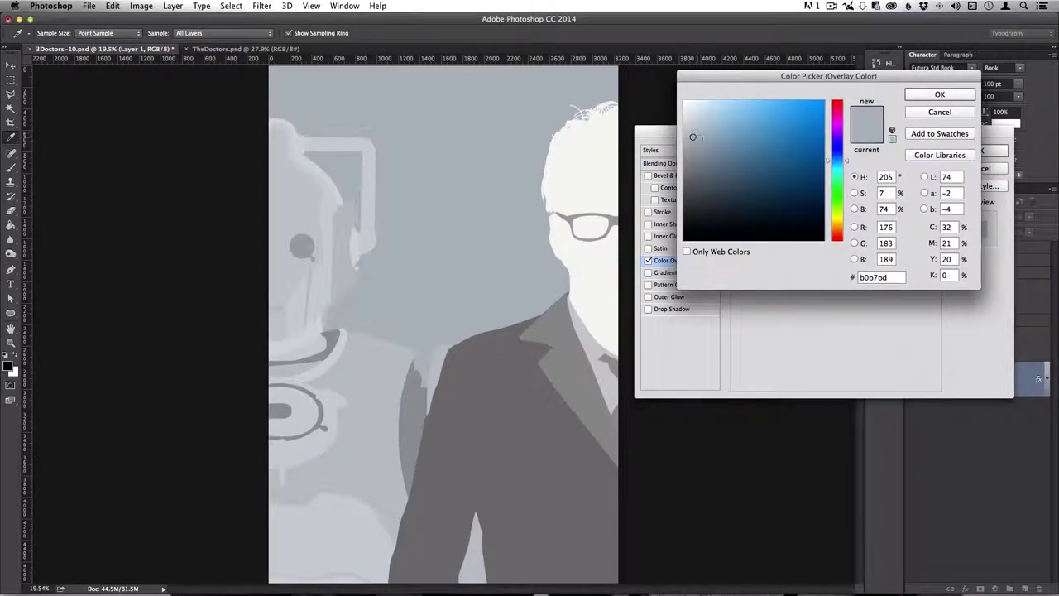
pyautogui.moveTo(694, 138); pyautogui.dragTo(683, 203)
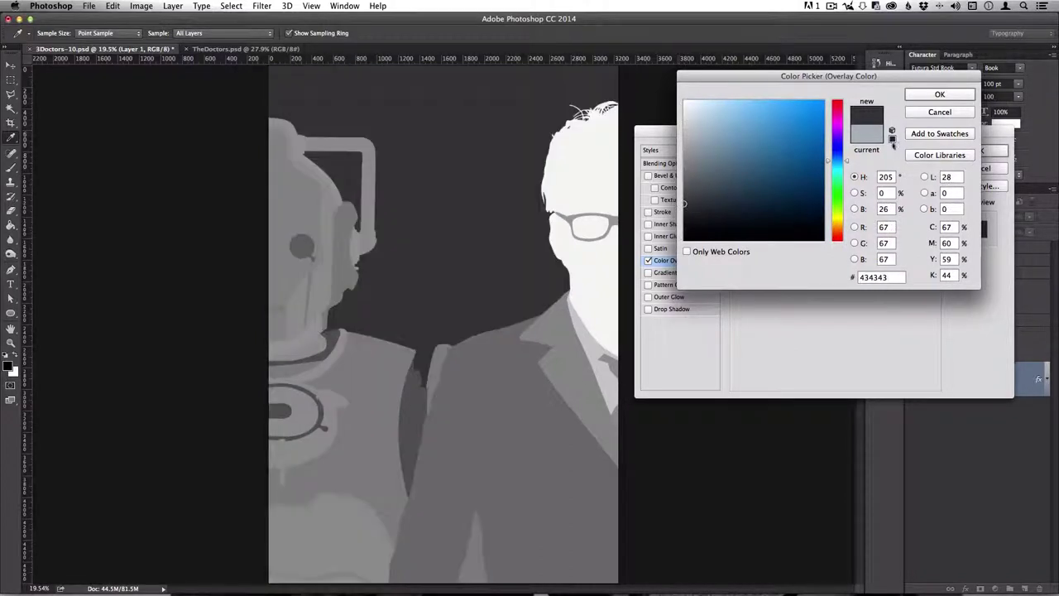
pyautogui.click(939, 112)
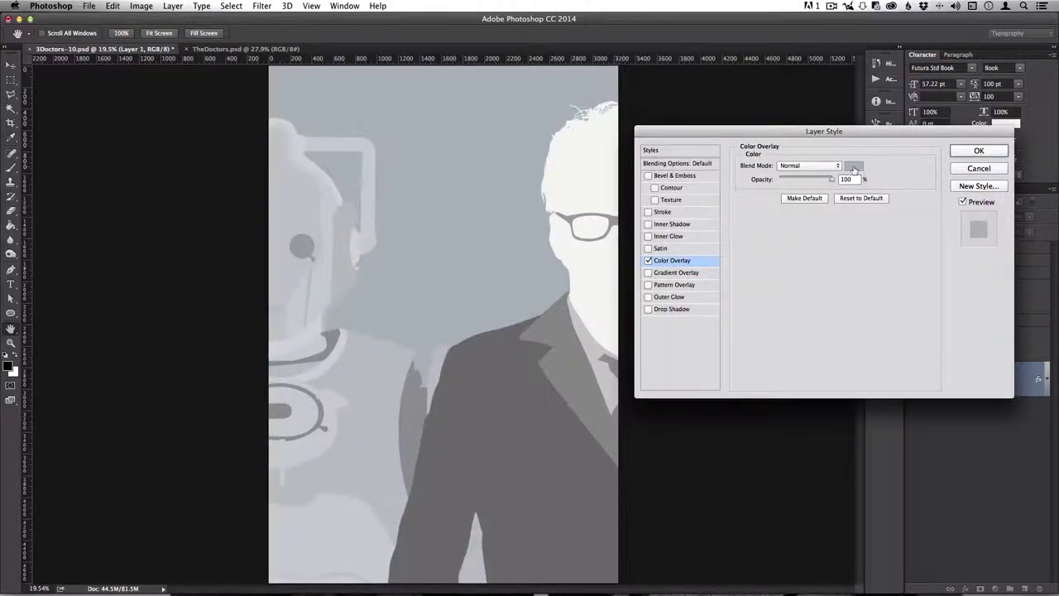
# - Try neutral light grey bdbdbd as the background's overlay colour, and discard it
pyautogui.click(854, 167)
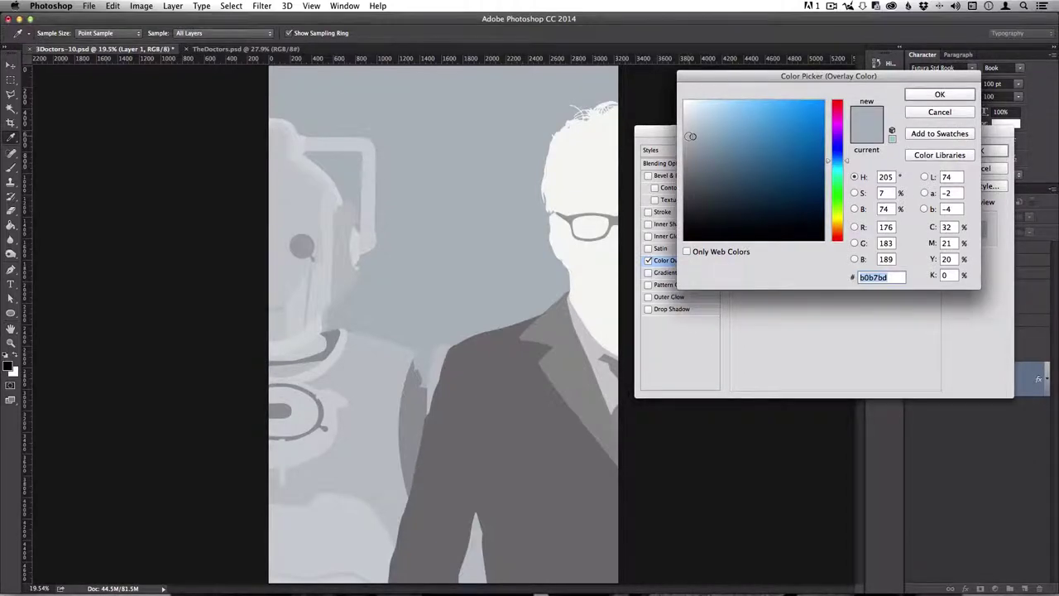
pyautogui.moveTo(692, 136); pyautogui.dragTo(678, 136)
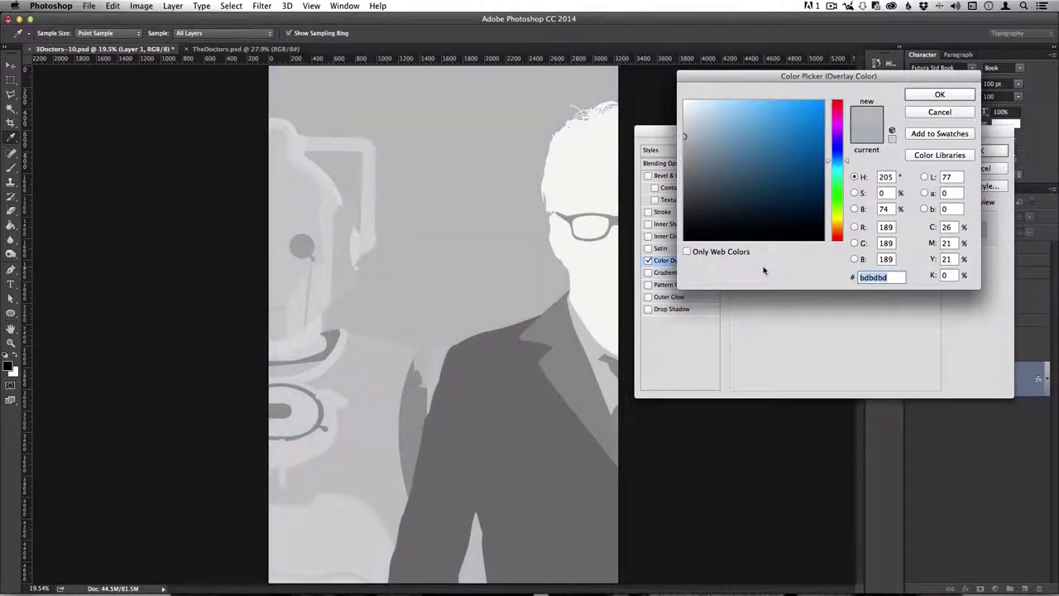
pyautogui.click(939, 113)
# - Set the background Layer 1's Color Overlay to blue-grey b0b7bd and apply the layer style
pyautogui.click(858, 165)
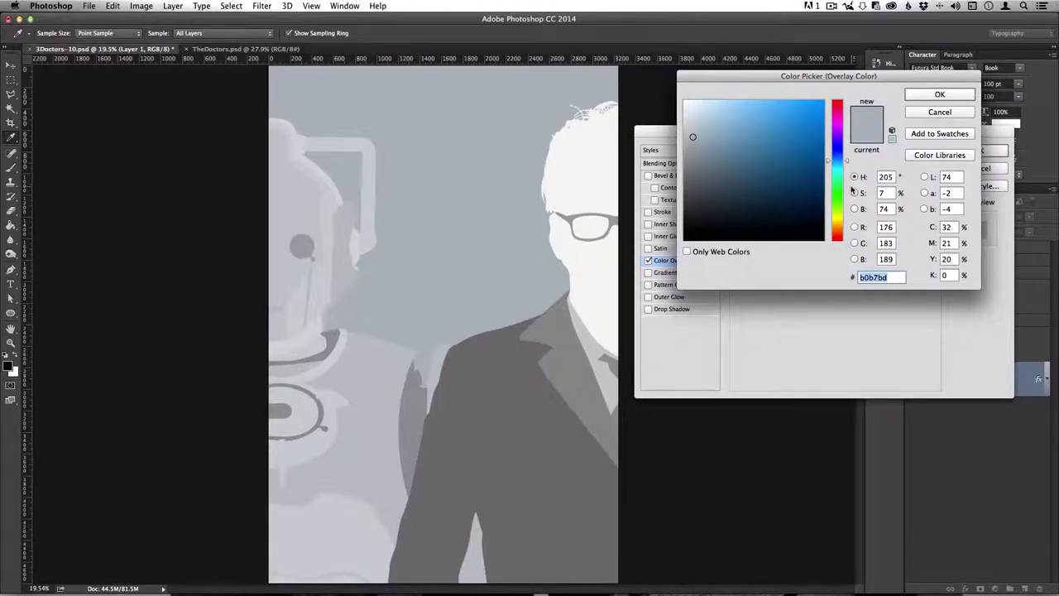
pyautogui.press('Return')
pyautogui.press('Return')
# - Switch to TheDoctors.psd and examine the background colours of the first row of posters
pyautogui.click(266, 51)
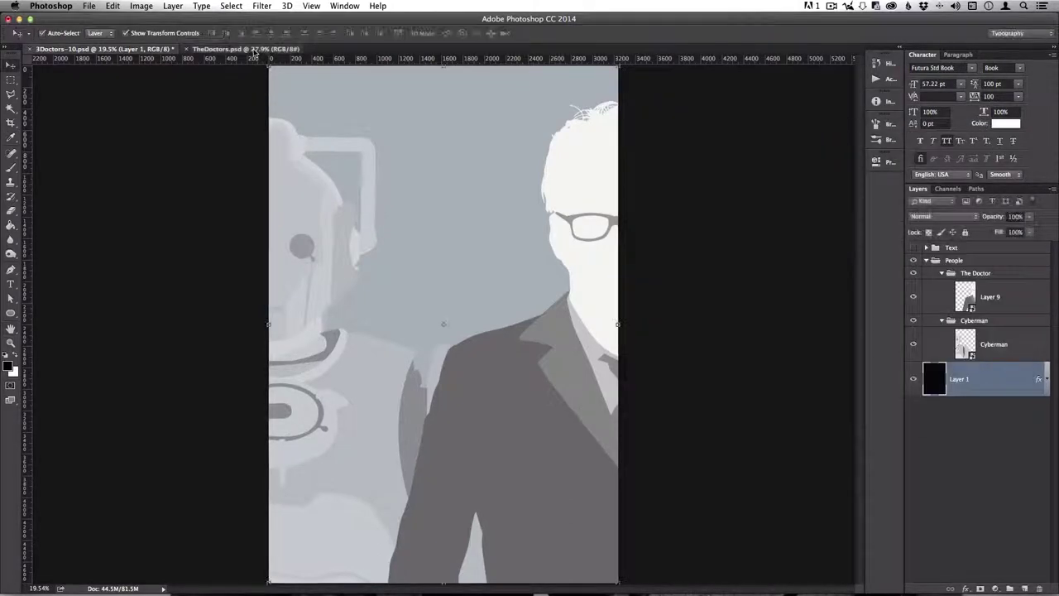
pyautogui.scroll(10, 219, 248)
pyautogui.scroll(10, 250, 334)
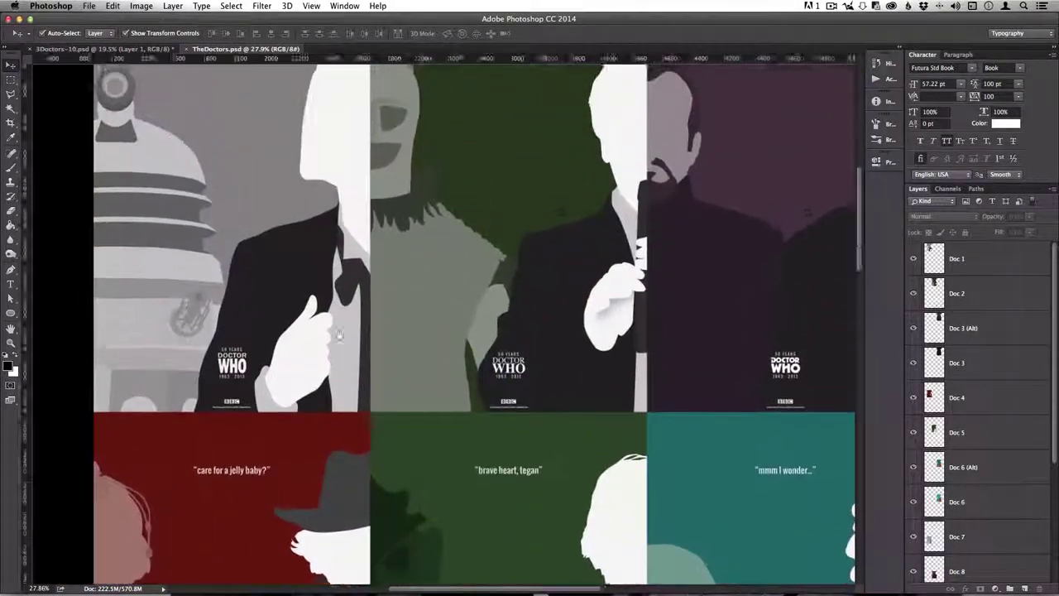
pyautogui.hscroll(-4, 314, 355)
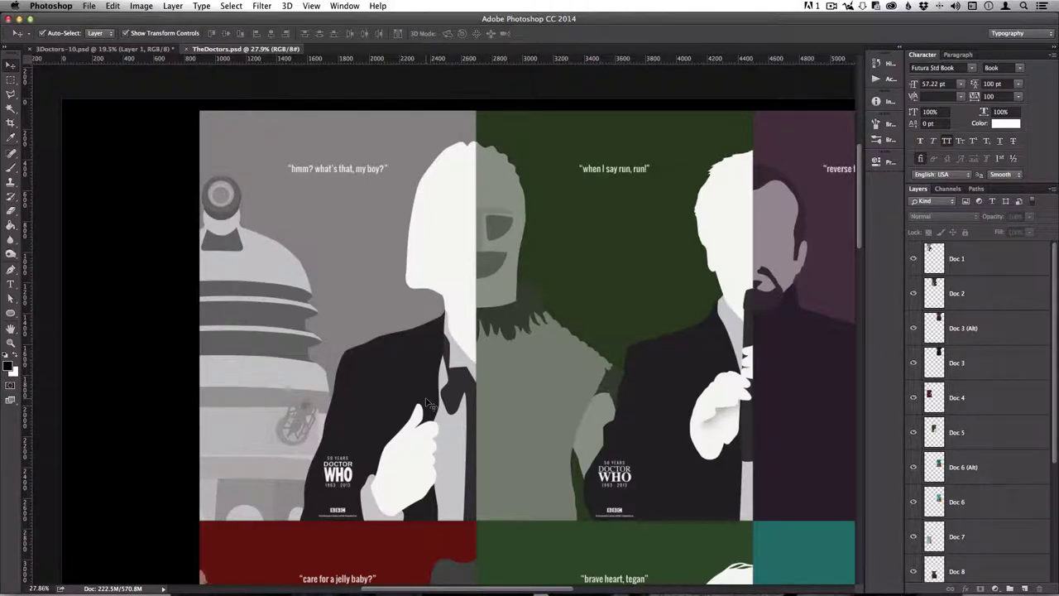
# - Return to 3Doctors-10.psd, review Layer 1's Color Overlay settings without changing them, and collapse the People group
pyautogui.click(91, 50)
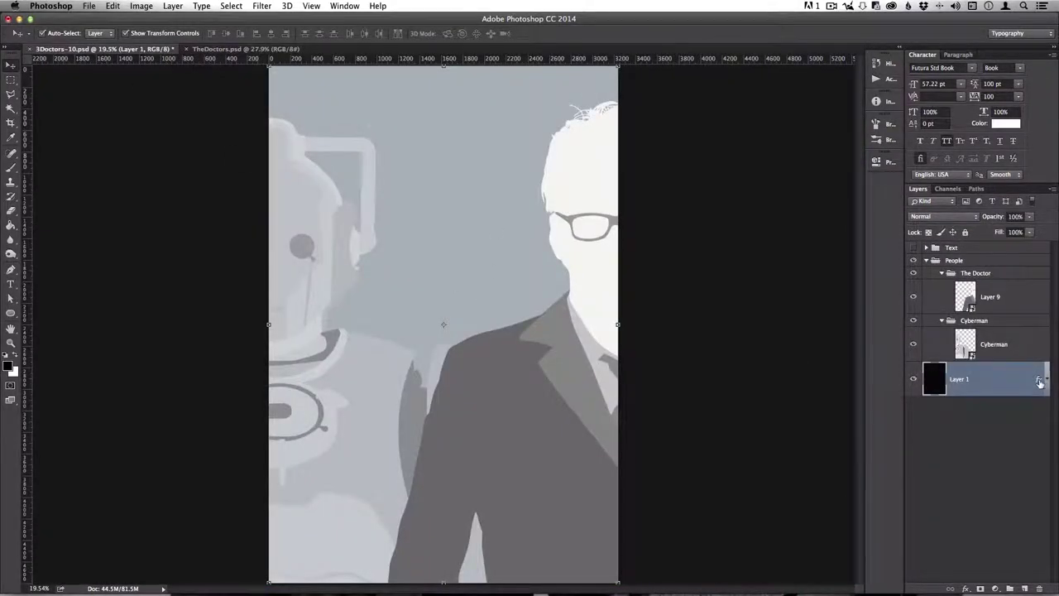
pyautogui.doubleClick(1040, 382)
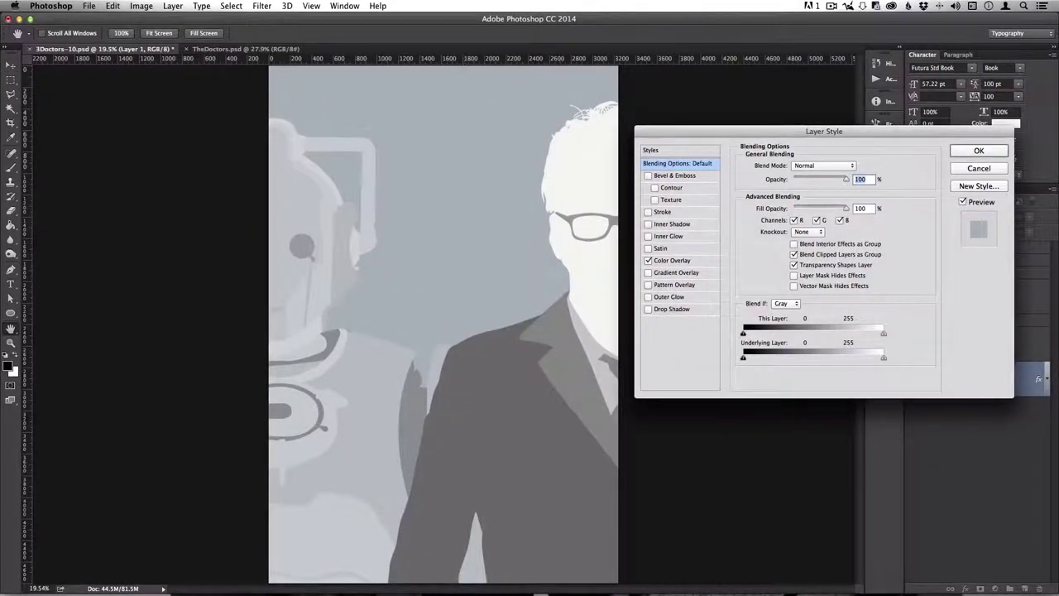
pyautogui.click(679, 261)
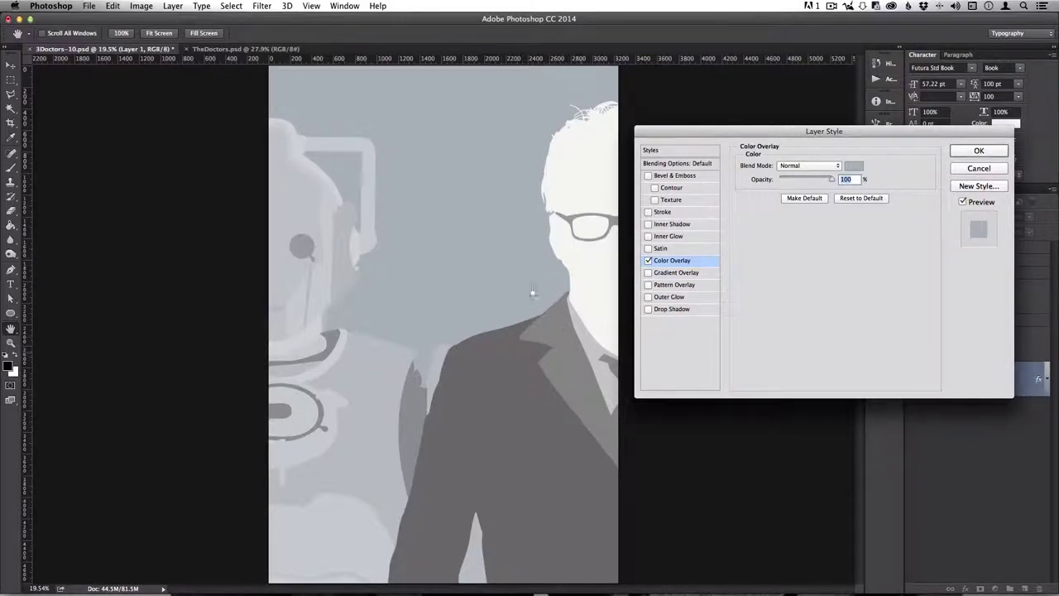
pyautogui.click(963, 169)
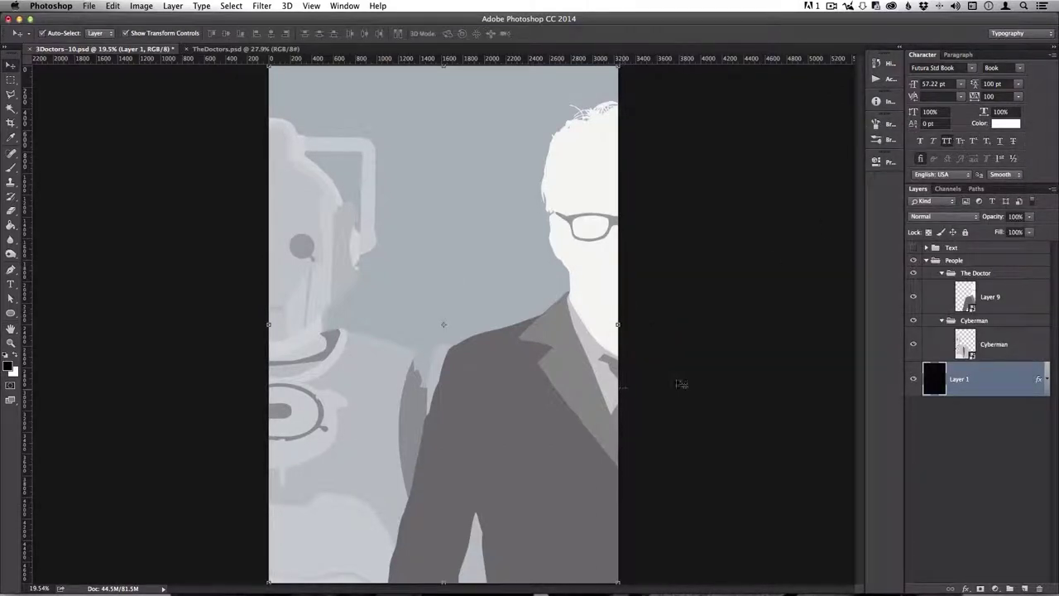
pyautogui.click(926, 260)
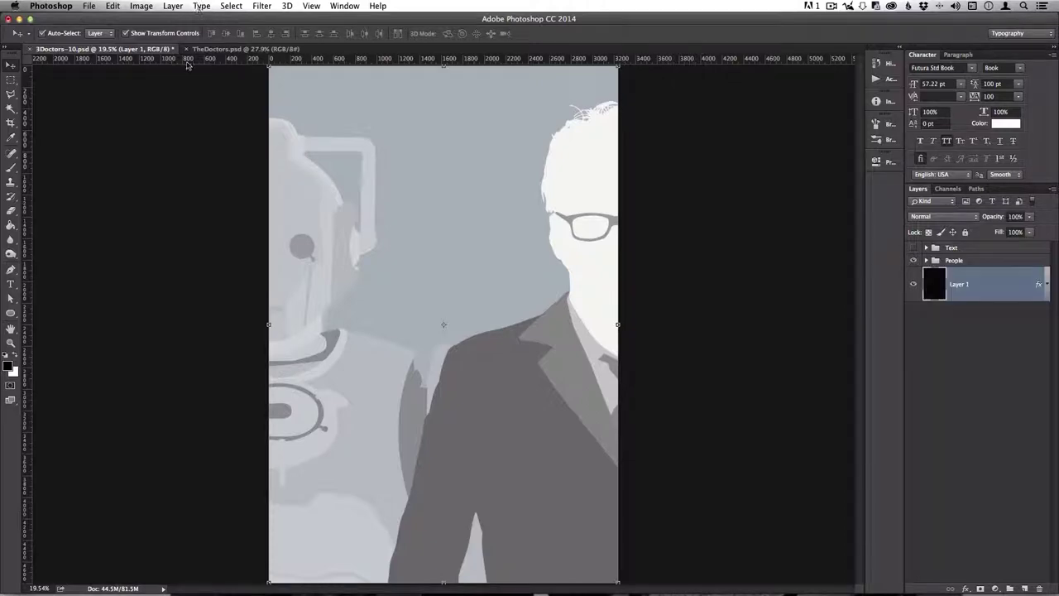
# - In TheDoctors.psd, examine the quote, Doctor Who logo and BBC credit on the yellow "fantastic!" poster
pyautogui.click(227, 49)
pyautogui.scroll(-10, 453, 366)
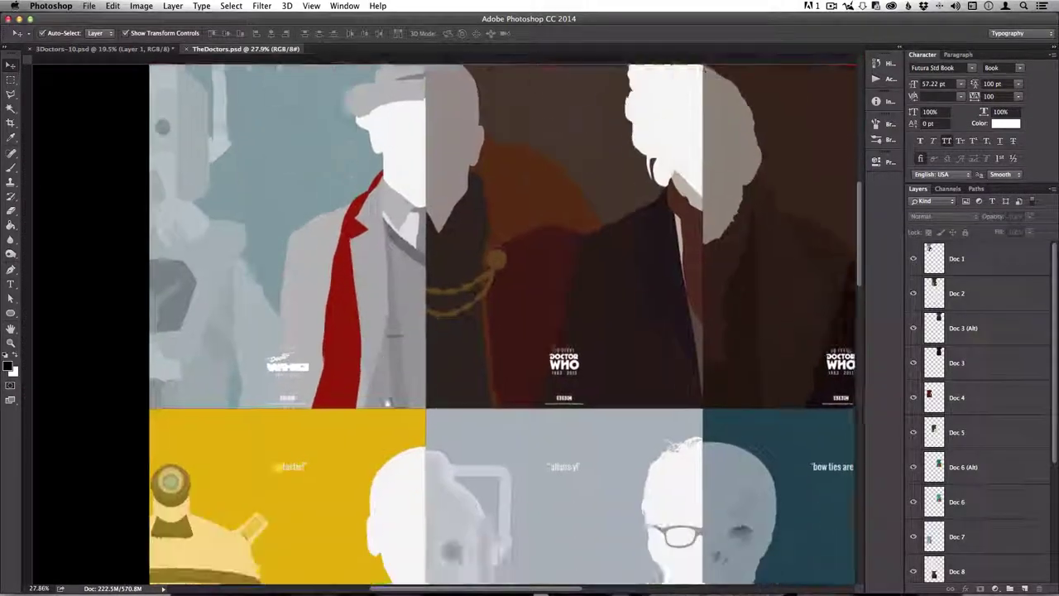
pyautogui.scroll(-1, 397, 273)
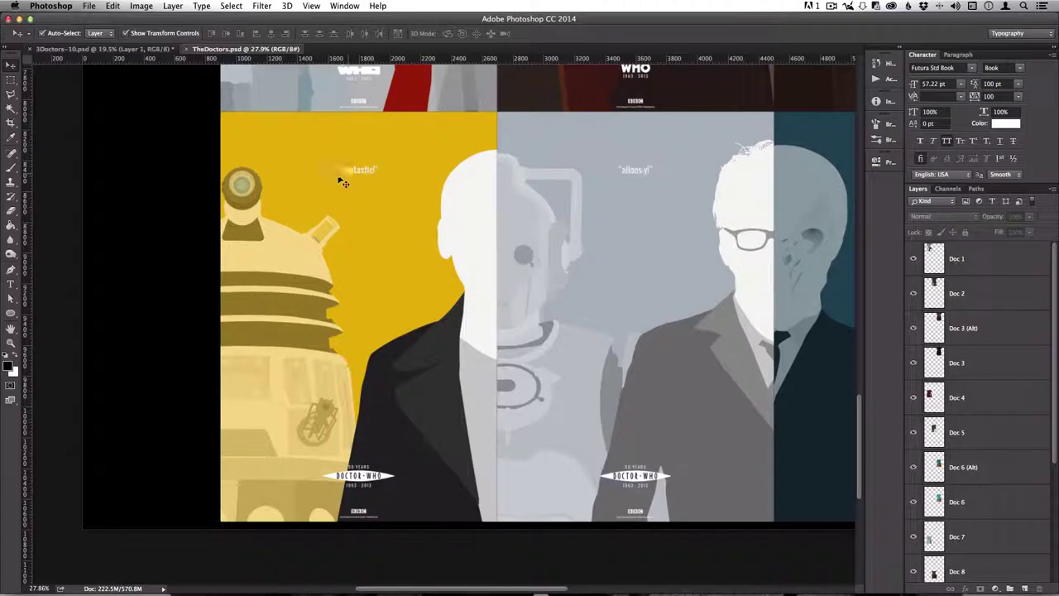
pyautogui.scroll(-2, 356, 484)
pyautogui.scroll(6, 356, 483)
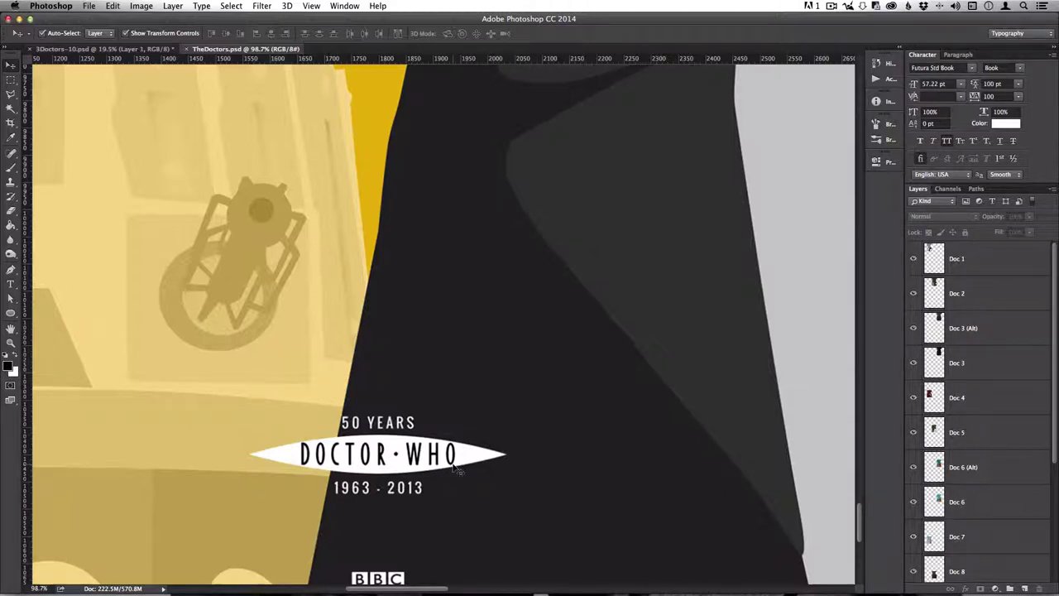
pyautogui.scroll(-5, 354, 487)
pyautogui.hscroll(-2, 354, 488)
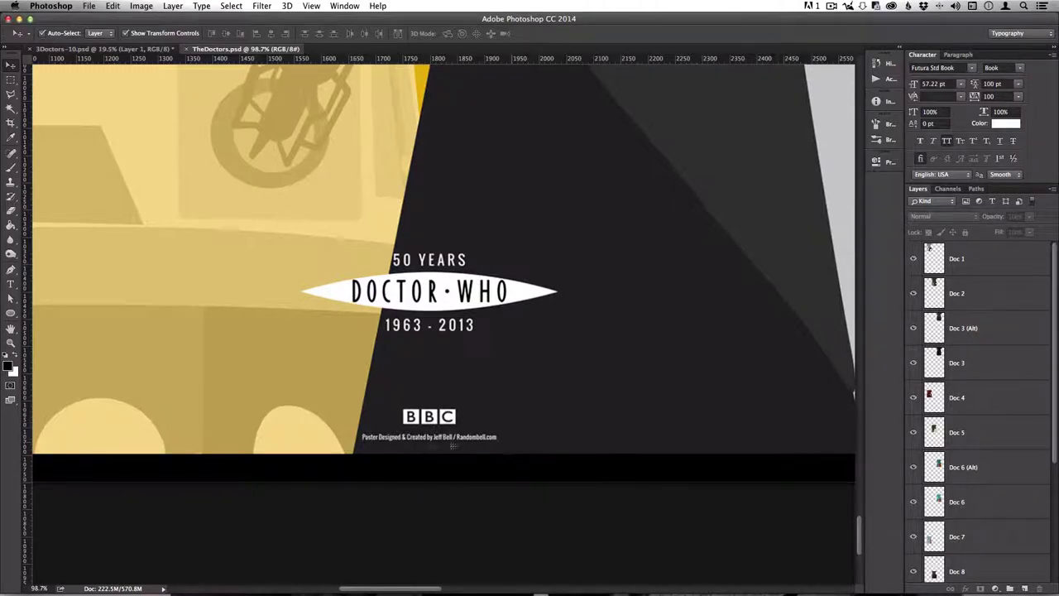
pyautogui.scroll(-5, 411, 443)
pyautogui.hscroll(3, 558, 326)
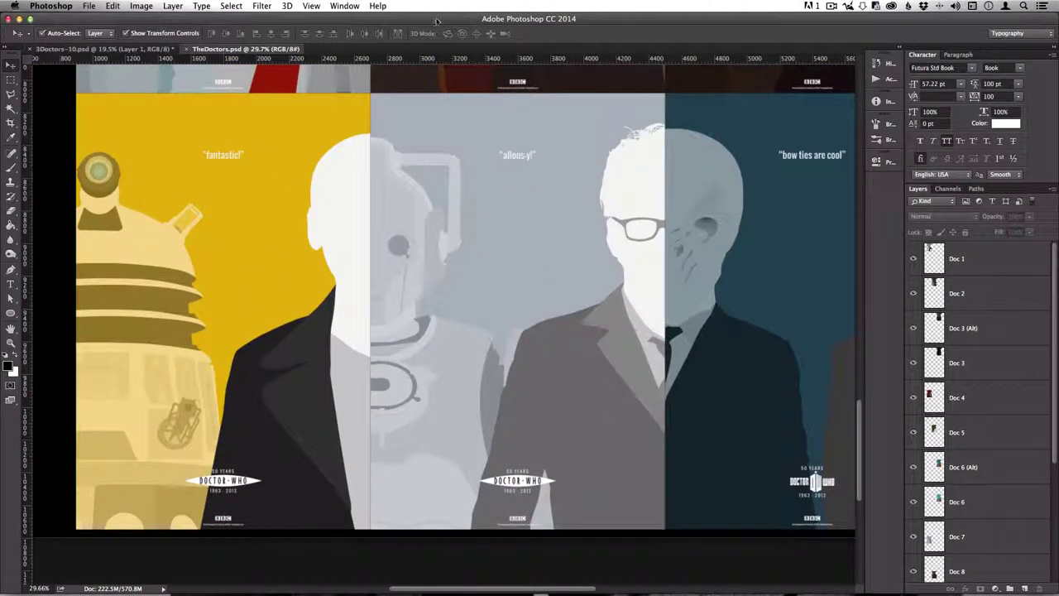
# - Compare the 3Doctors-10.psd poster with TheDoctors.psd and examine the logos on the "allons-y!" and "bow ties are cool" posters
pyautogui.hotkey('ctrl', 'Tab')
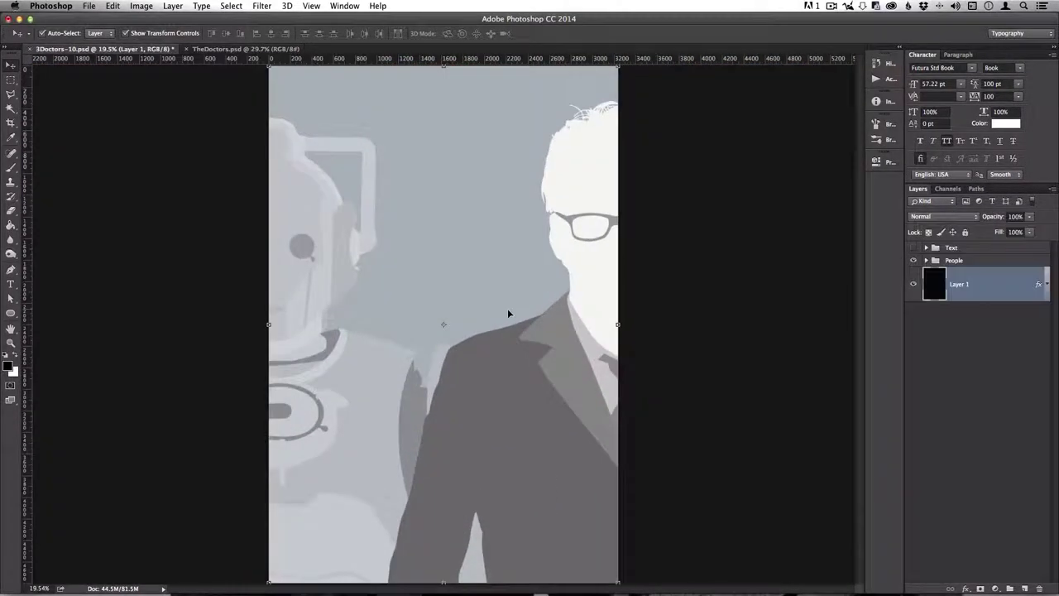
pyautogui.click(245, 49)
pyautogui.scroll(-2, 397, 298)
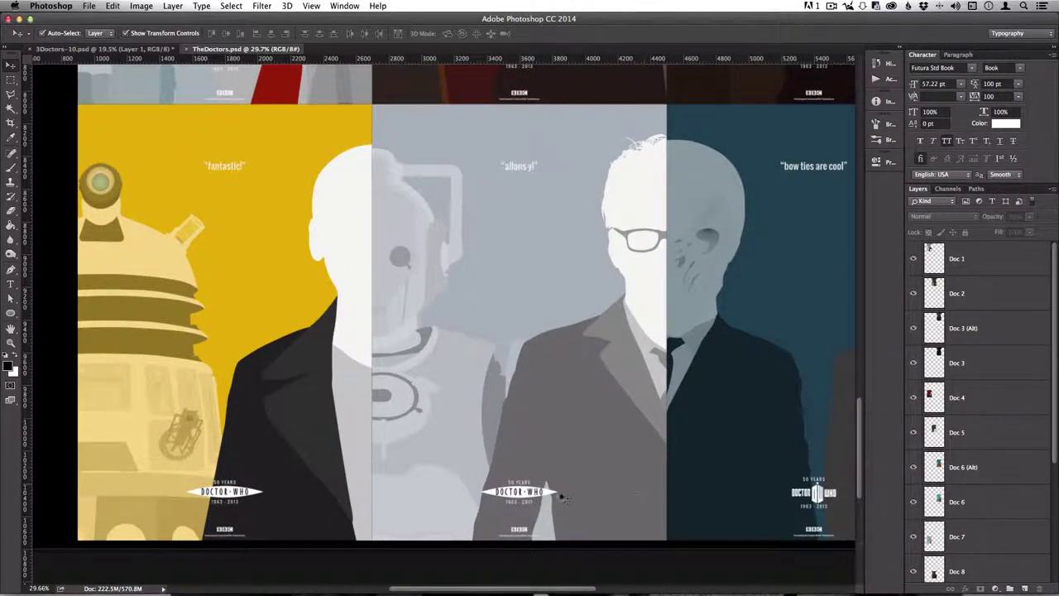
pyautogui.hscroll(5, 560, 501)
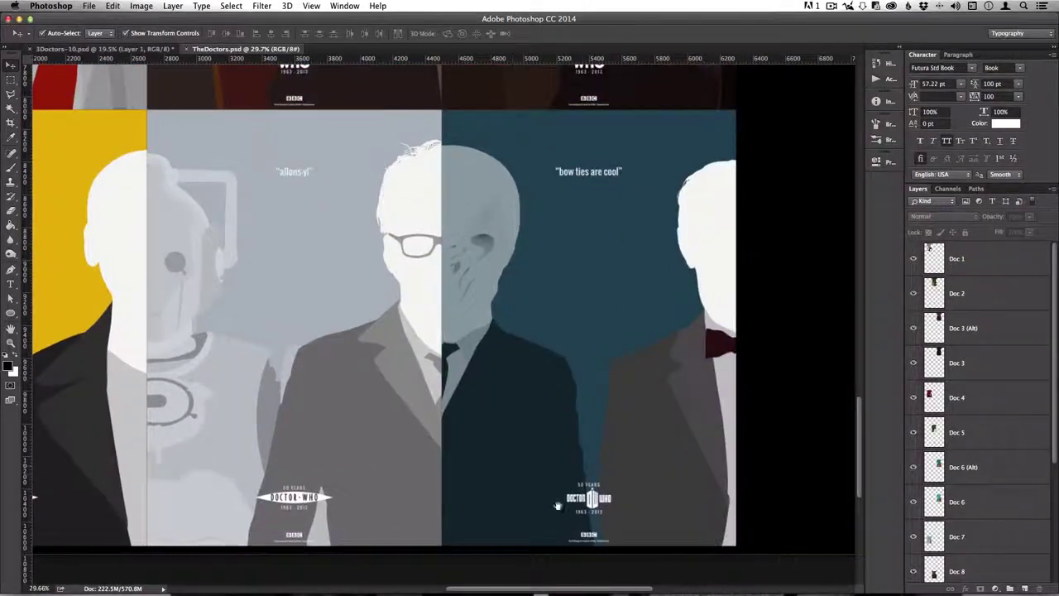
pyautogui.scroll(-2, 593, 512)
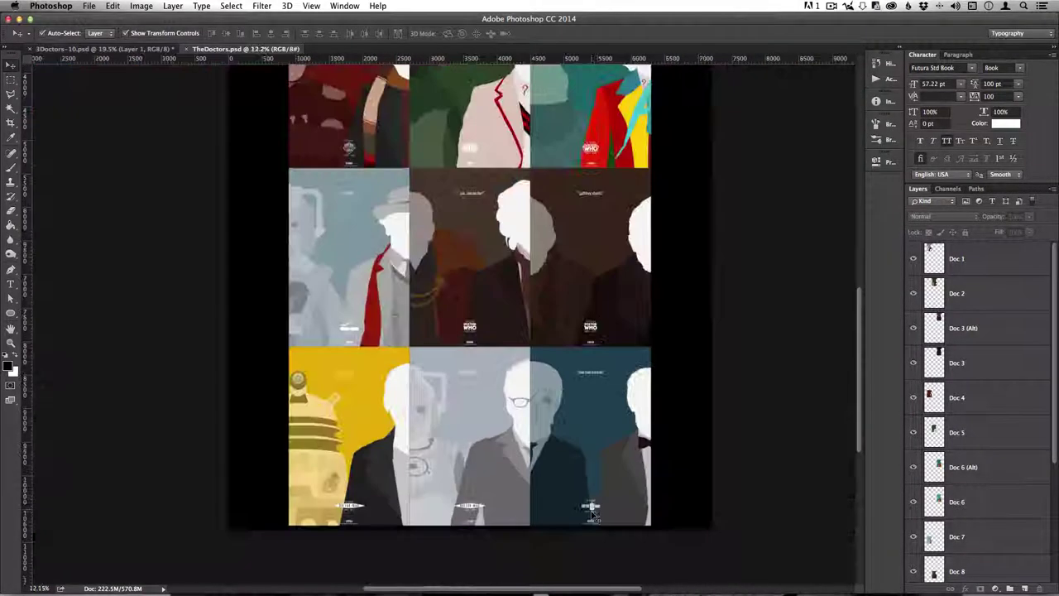
pyautogui.scroll(6, 592, 513)
pyautogui.scroll(-4, 608, 488)
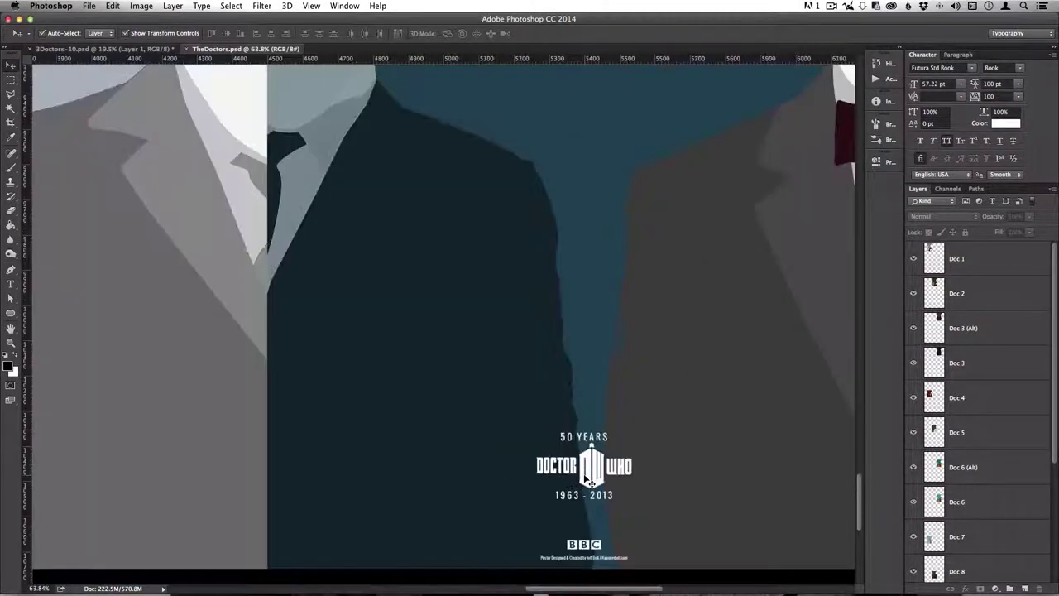
pyautogui.hscroll(-3, 146, 472)
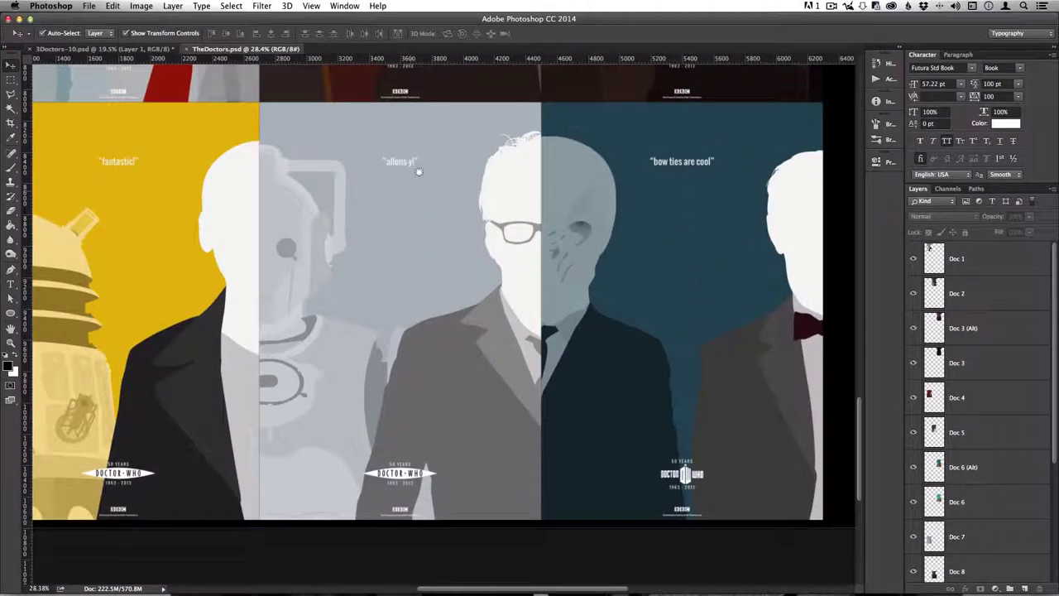
# - Examine the brown posters' logos and the Doctor Who logo and BBC credit on the "I'm fine..." poster
pyautogui.scroll(5, 447, 414)
pyautogui.hscroll(1, 469, 397)
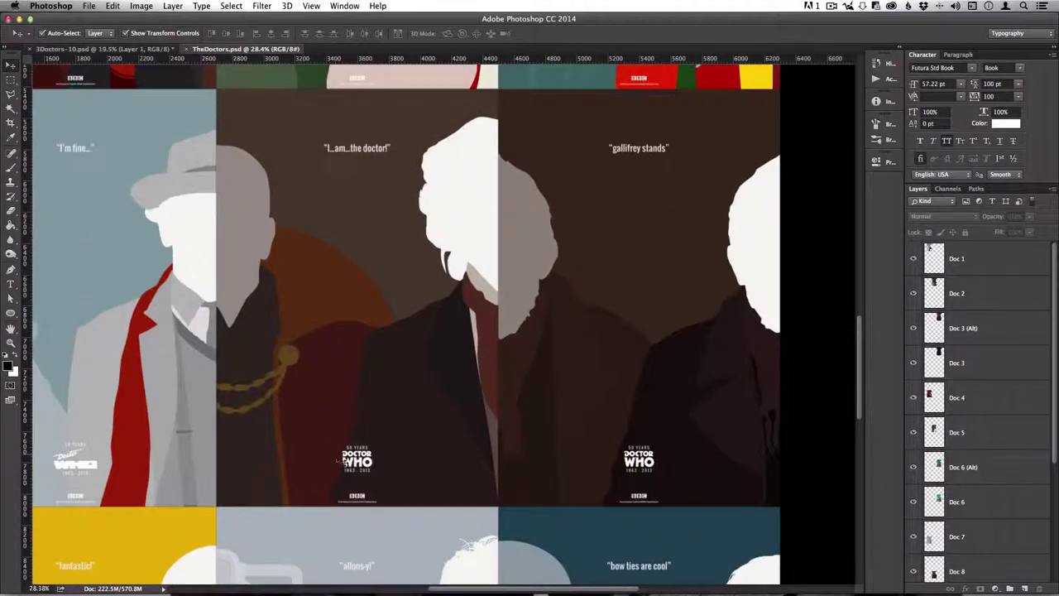
pyautogui.moveTo(248, 371); pyautogui.dragTo(438, 413)
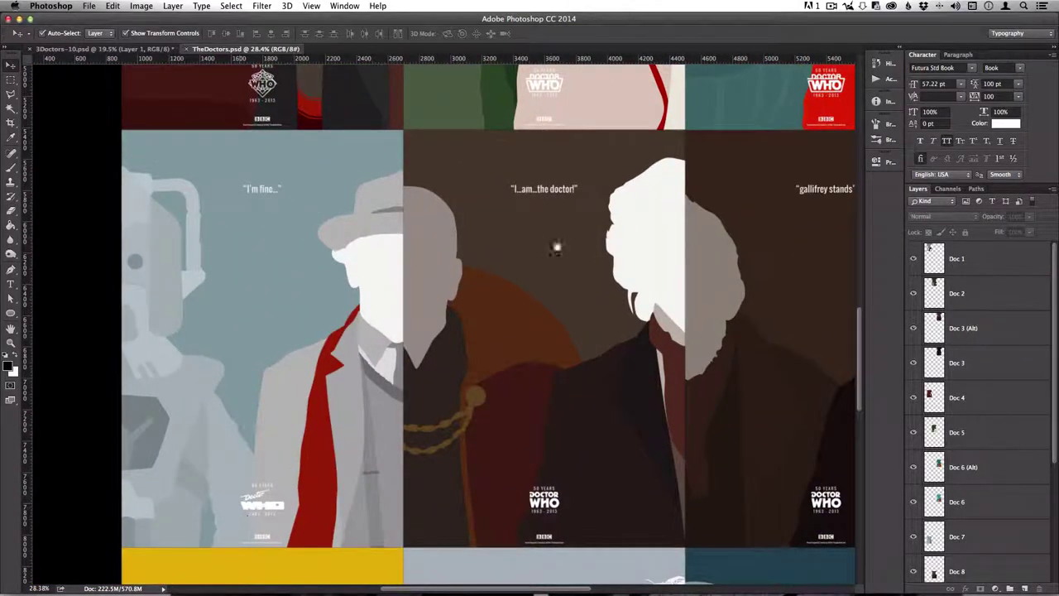
pyautogui.scroll(4, 273, 503)
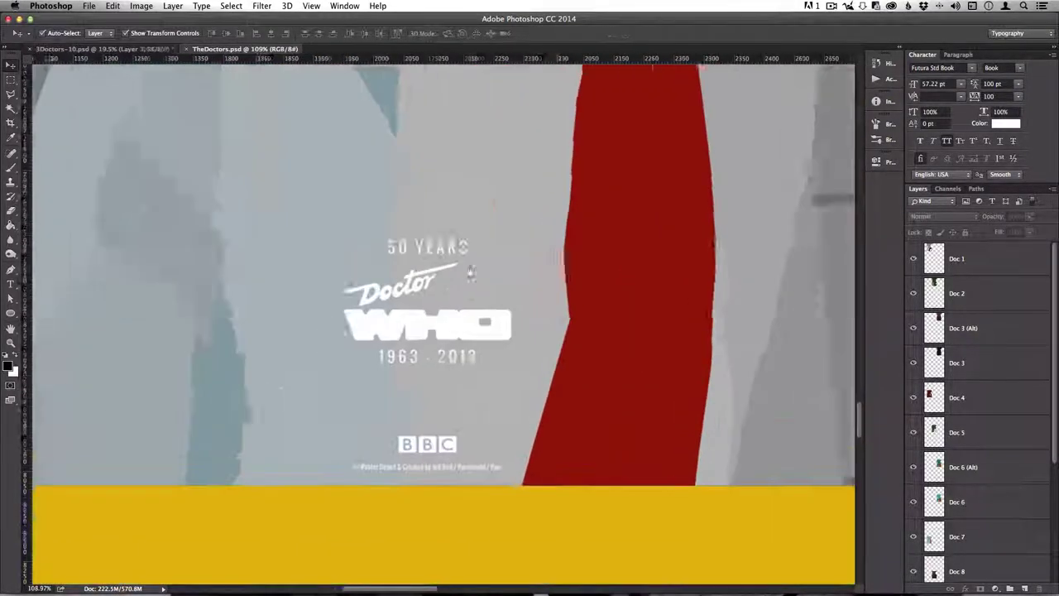
pyautogui.scroll(-1, 470, 273)
pyautogui.scroll(3, 468, 267)
pyautogui.scroll(-3, 505, 276)
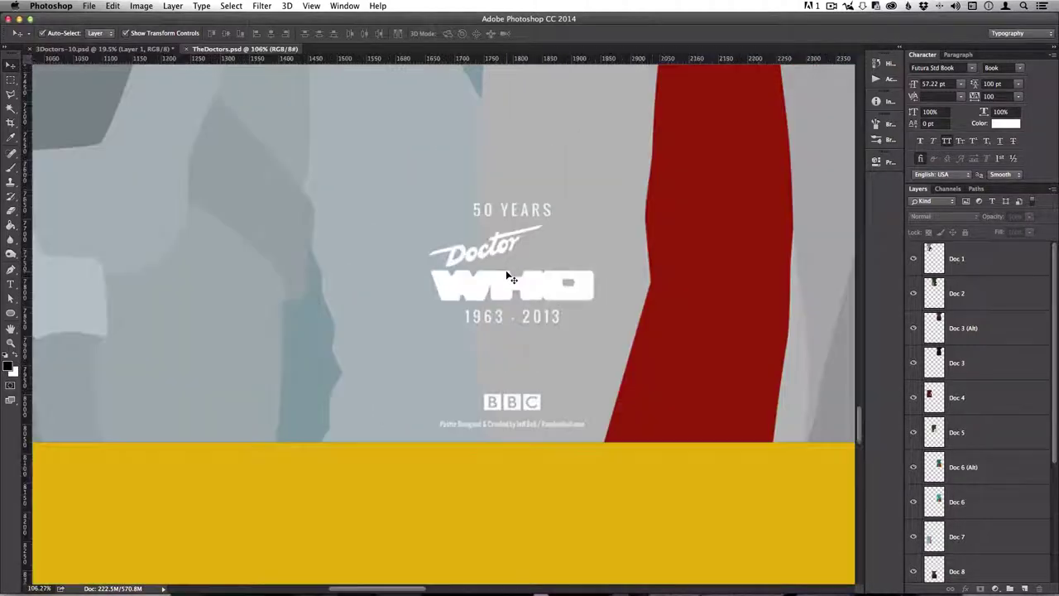
pyautogui.scroll(-2, 507, 277)
# - Examine the logos and quotes on the red, green and teal posters and across the surrounding rows of TheDoctors.psd
pyautogui.moveTo(508, 276); pyautogui.dragTo(353, 398)
pyautogui.moveTo(548, 258); pyautogui.dragTo(456, 499)
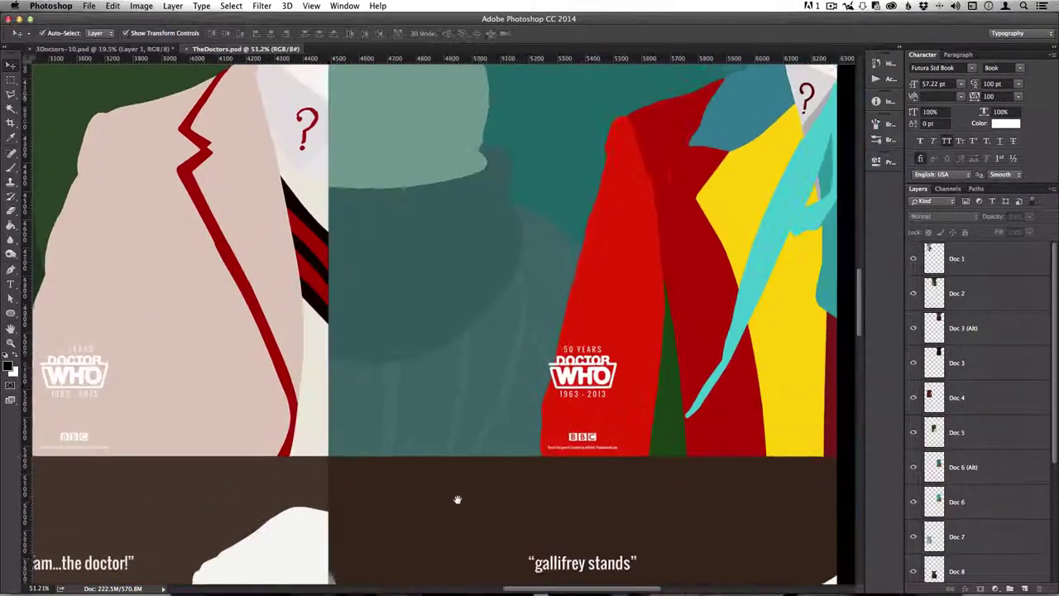
pyautogui.press('super+r')
pyautogui.scroll(-5, 354, 416)
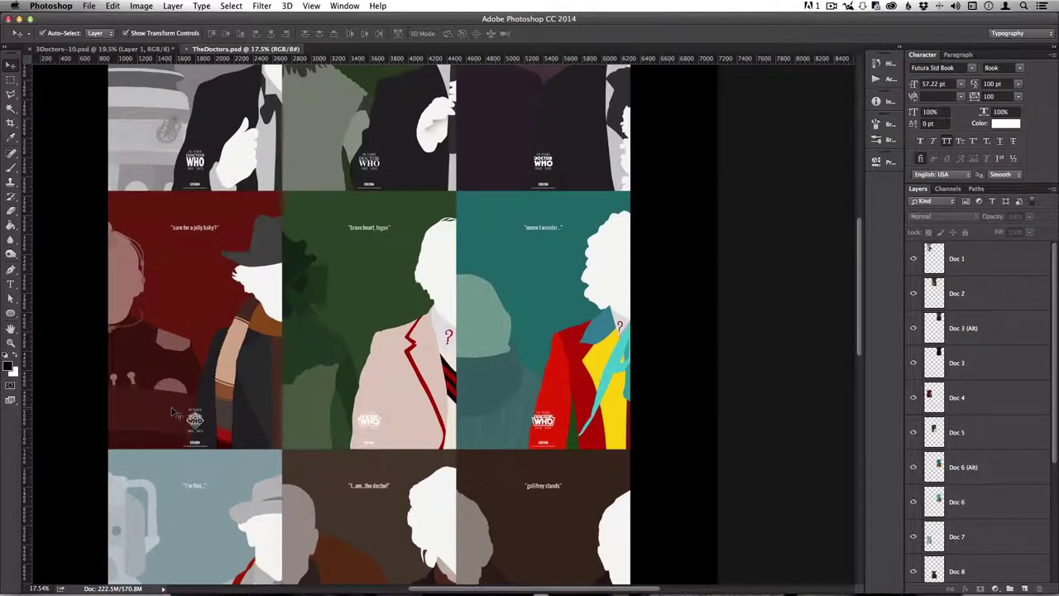
pyautogui.moveTo(462, 188); pyautogui.dragTo(467, 302)
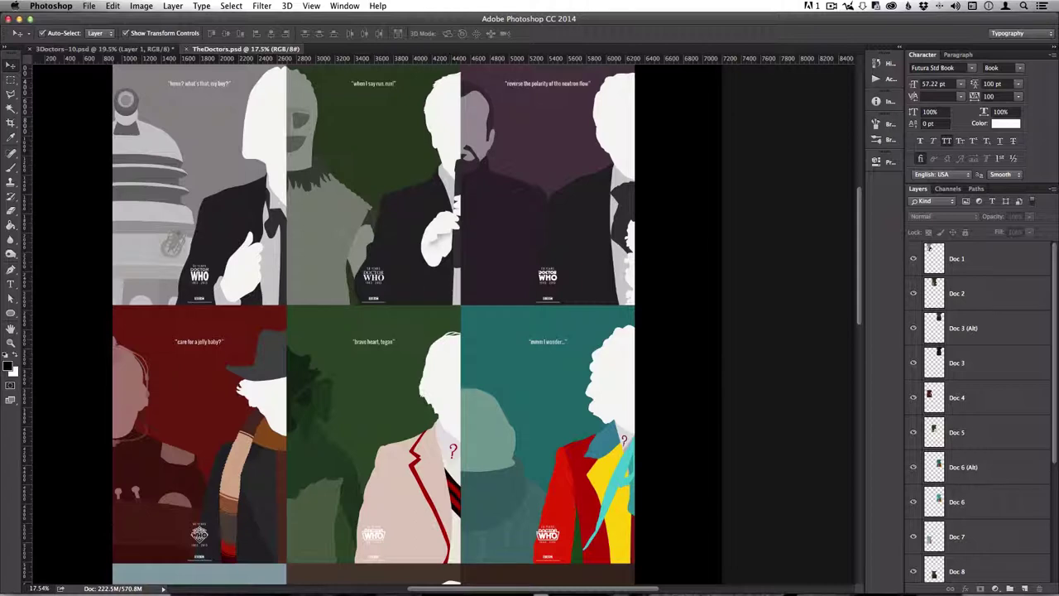
pyautogui.moveTo(364, 458); pyautogui.dragTo(399, 490)
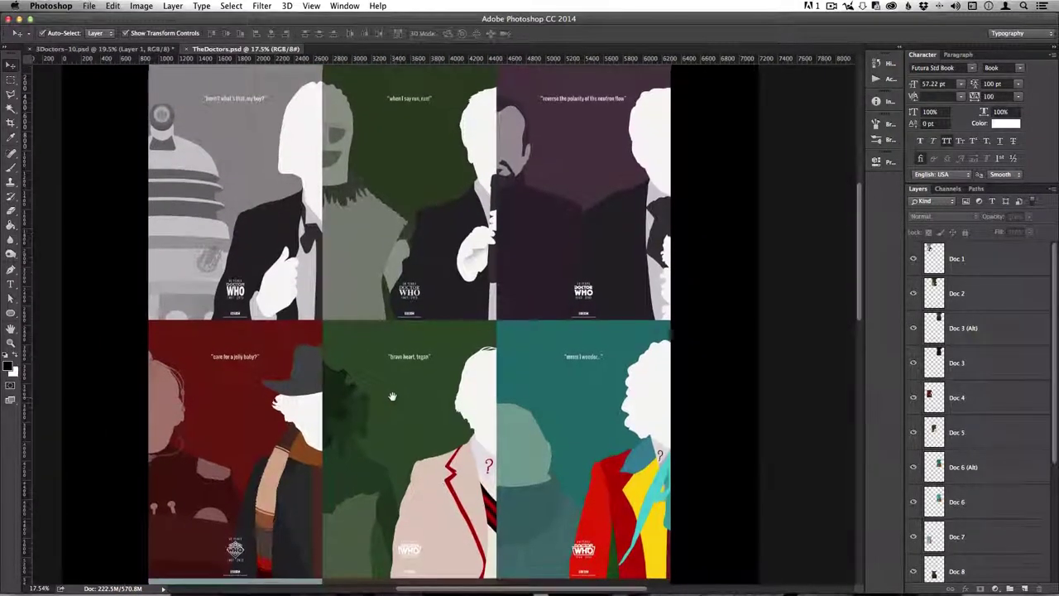
pyautogui.moveTo(392, 399); pyautogui.dragTo(387, 295)
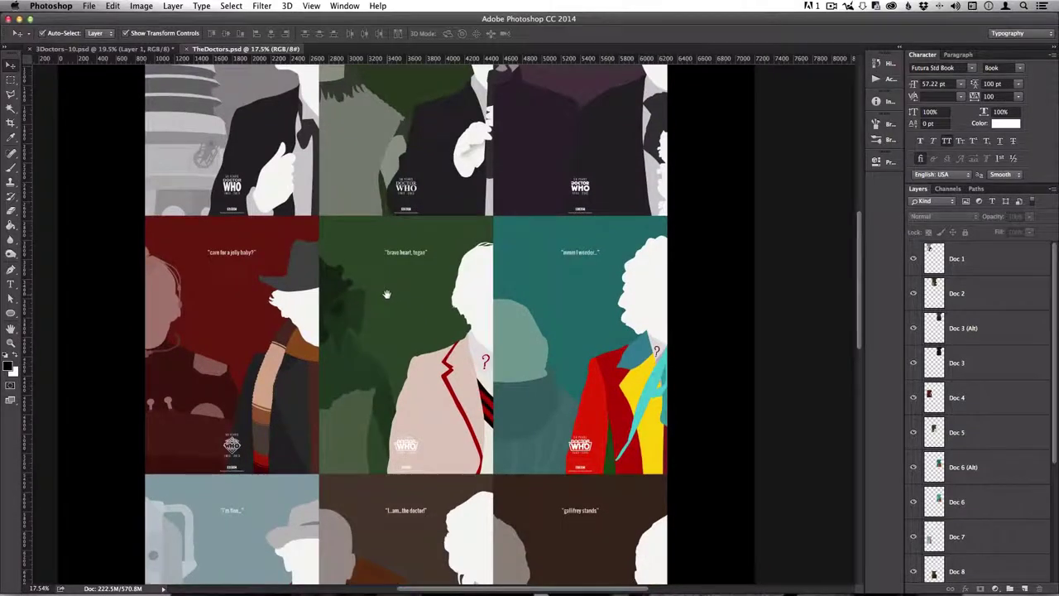
pyautogui.moveTo(382, 370); pyautogui.dragTo(364, 298)
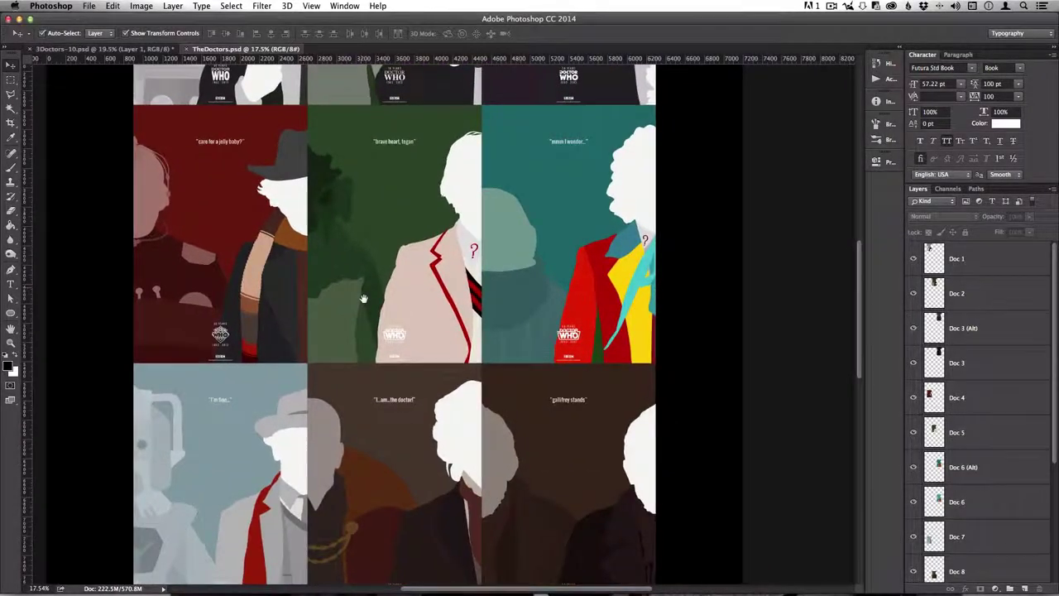
# - In 3Doctors-10.psd, expand the Text group and make it visible on the poster
pyautogui.click(106, 50)
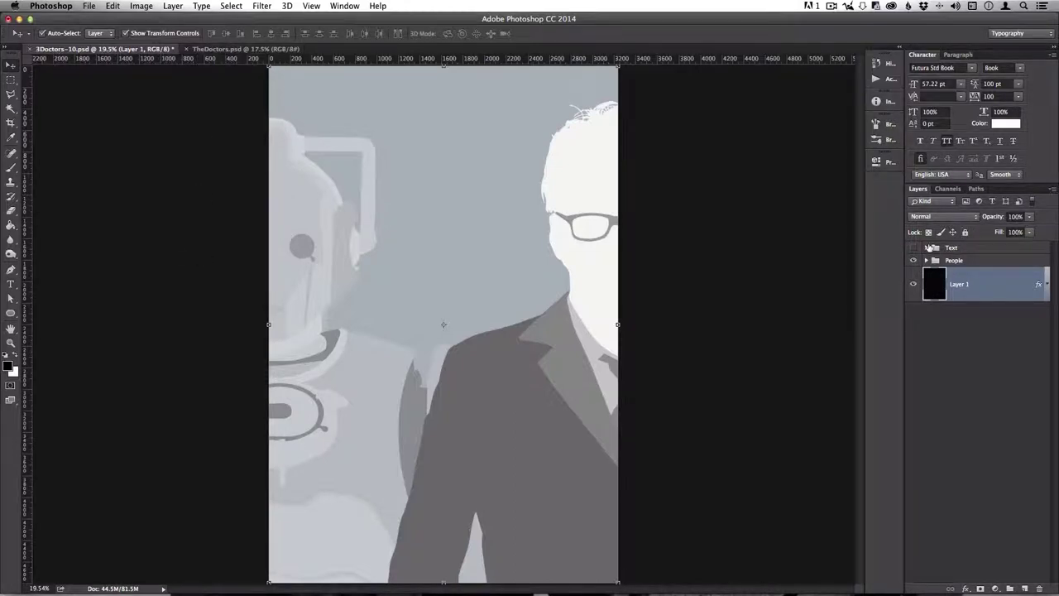
pyautogui.click(926, 247)
pyautogui.click(914, 247)
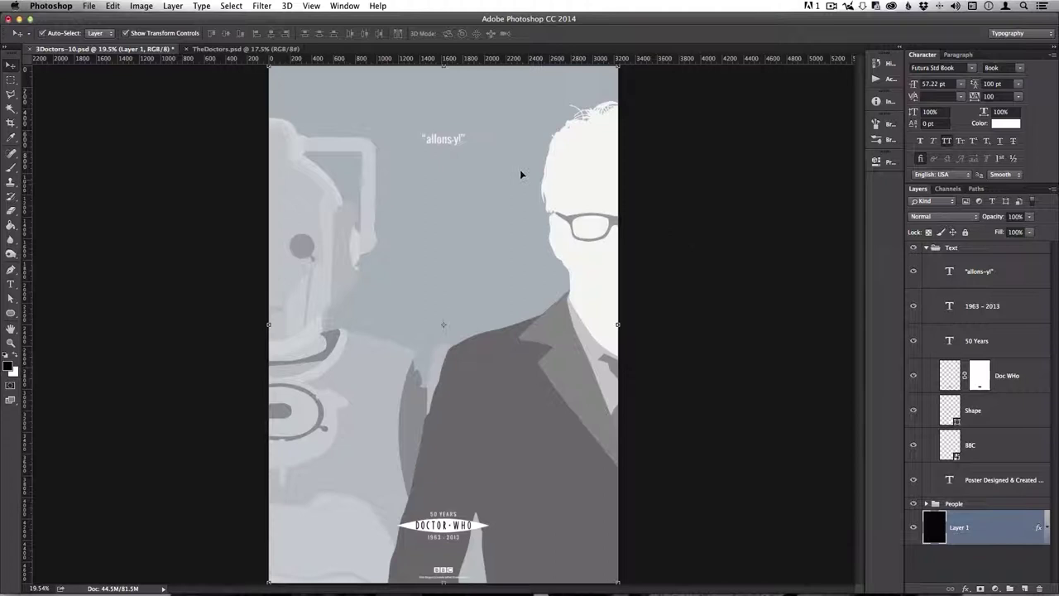
# - Select the "allons-y!" quote text on the poster to check its character settings
pyautogui.click(441, 136)
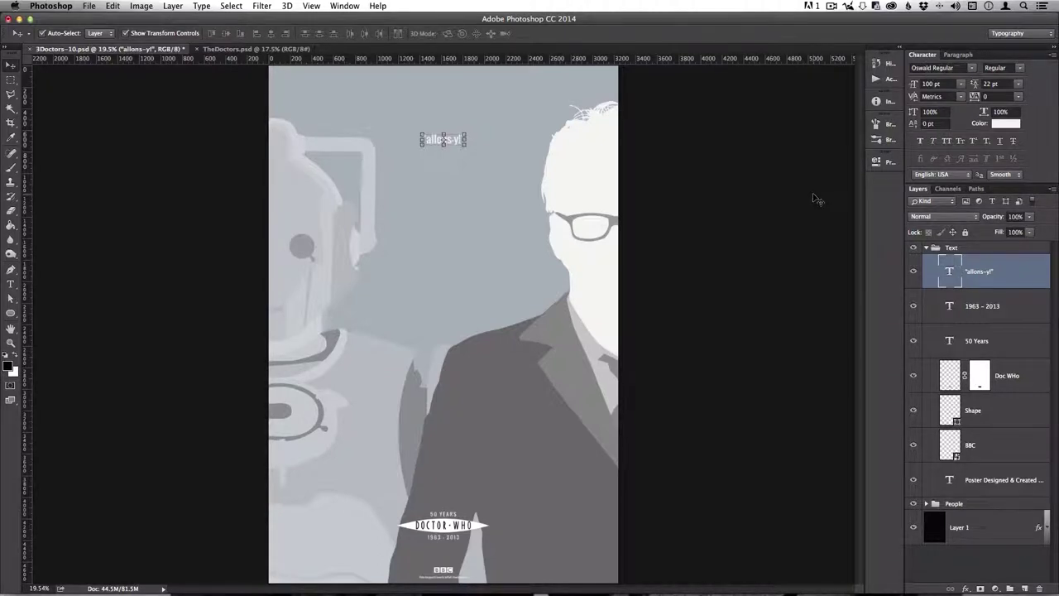
pyautogui.click(764, 301)
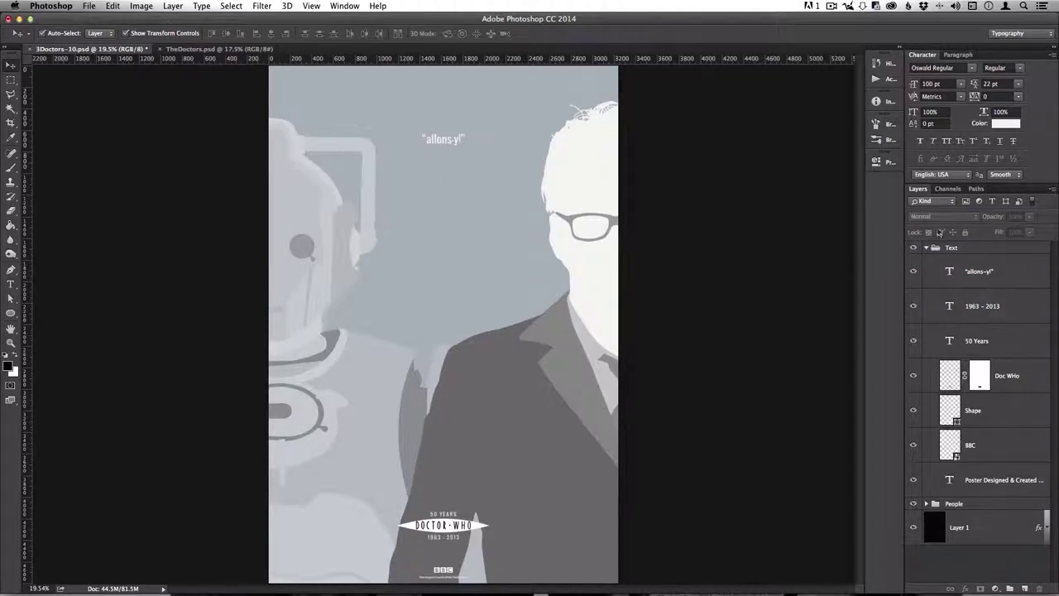
pyautogui.click(444, 142)
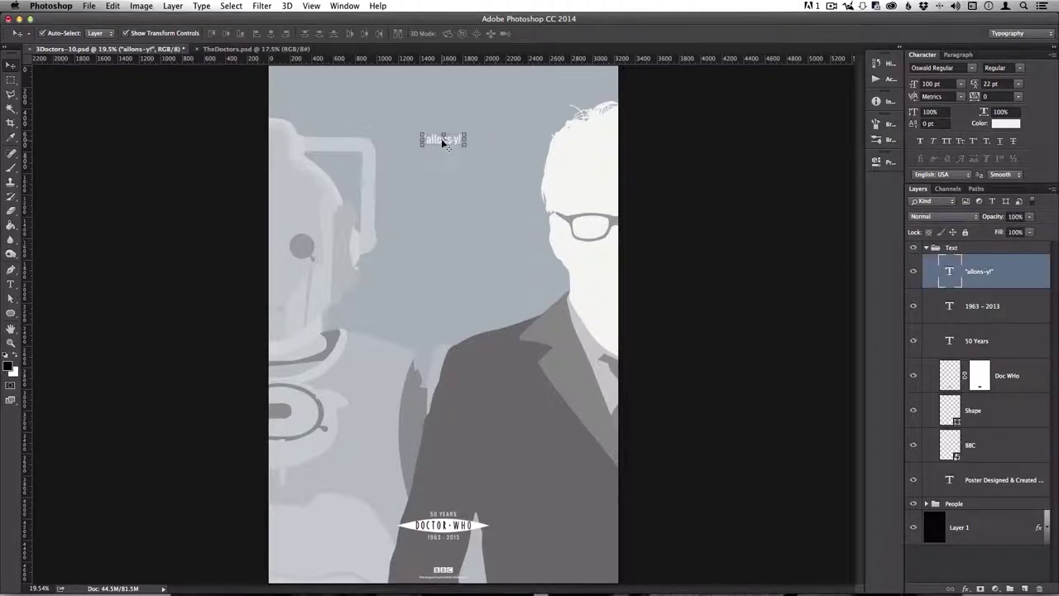
# - Examine the lettering of the "allons-y!" quote text at close range
pyautogui.press('super+1')
pyautogui.scroll(5, 461, 393)
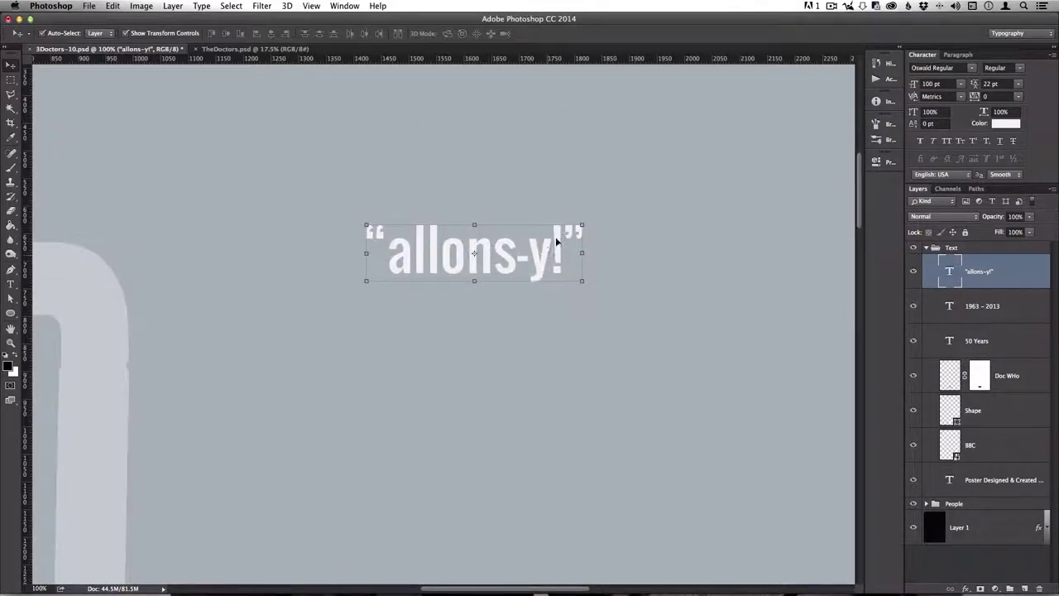
pyautogui.scroll(5, 559, 265)
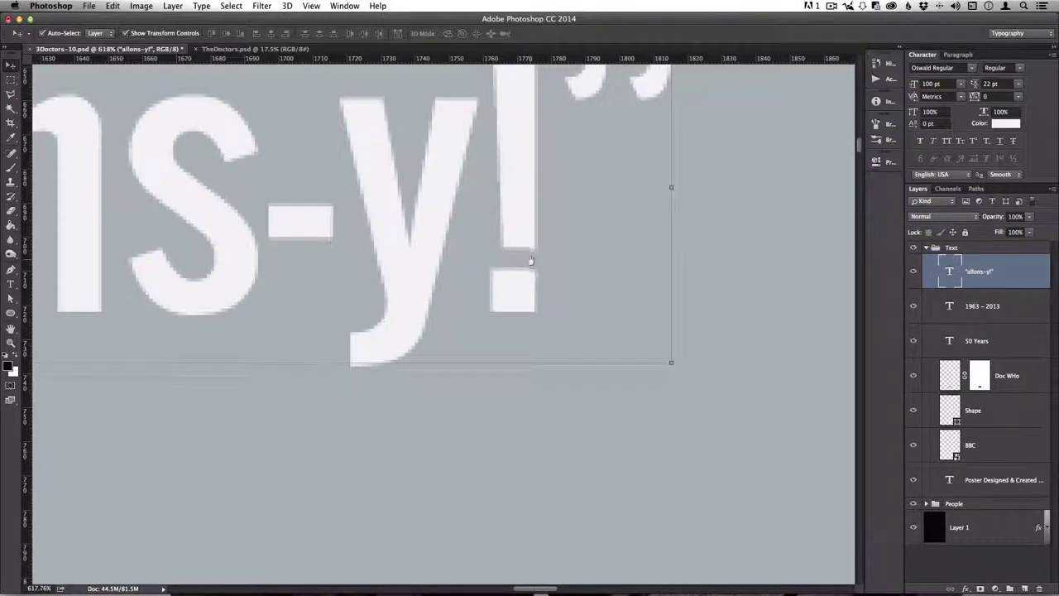
pyautogui.scroll(-1, 544, 390)
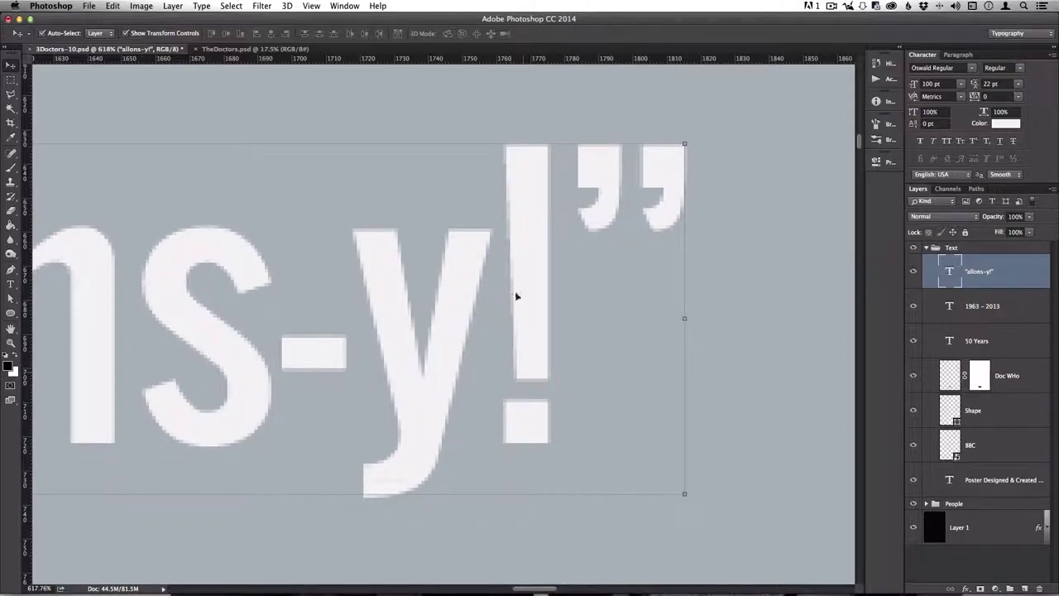
pyautogui.scroll(-8, 506, 428)
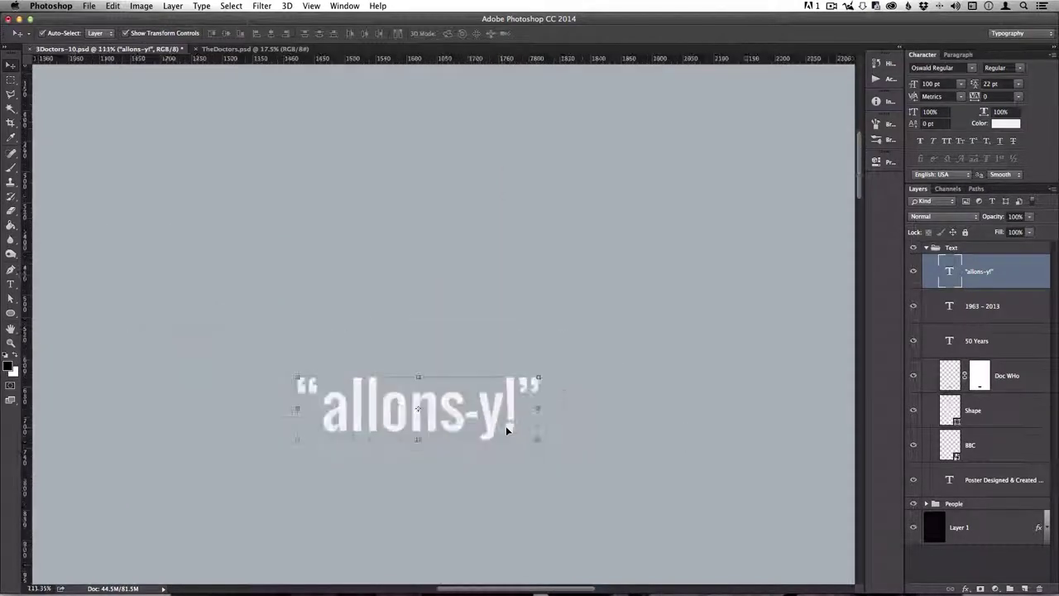
pyautogui.scroll(-1, 511, 422)
# - Select the Doctor Who logo's Shape layer and toggle the Shape and Doc WHo layers off and on to inspect the logo's parts
pyautogui.scroll(-10, 485, 397)
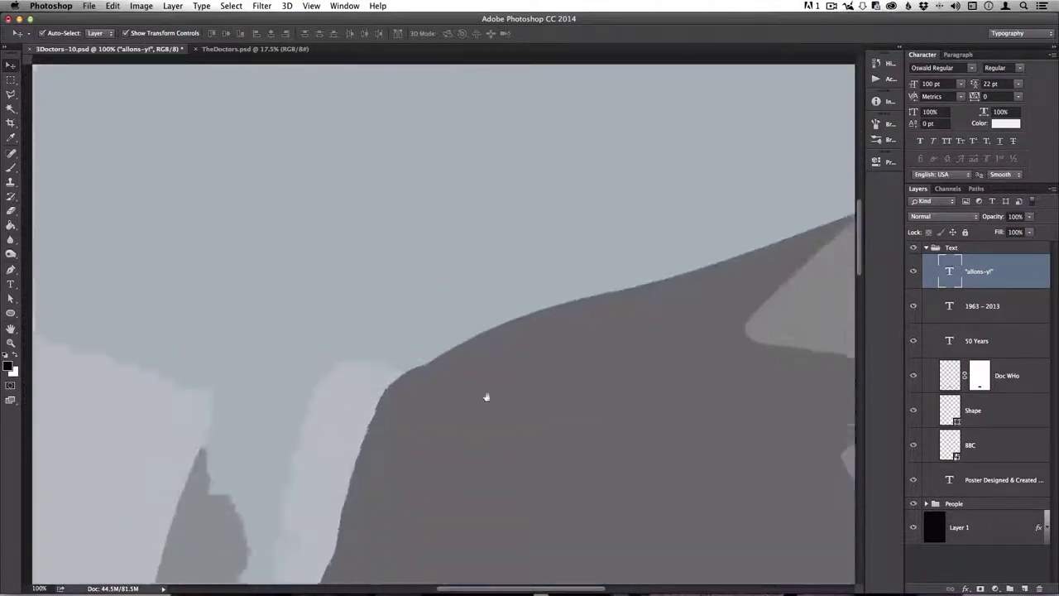
pyautogui.scroll(-5, 508, 151)
pyautogui.scroll(10, 489, 309)
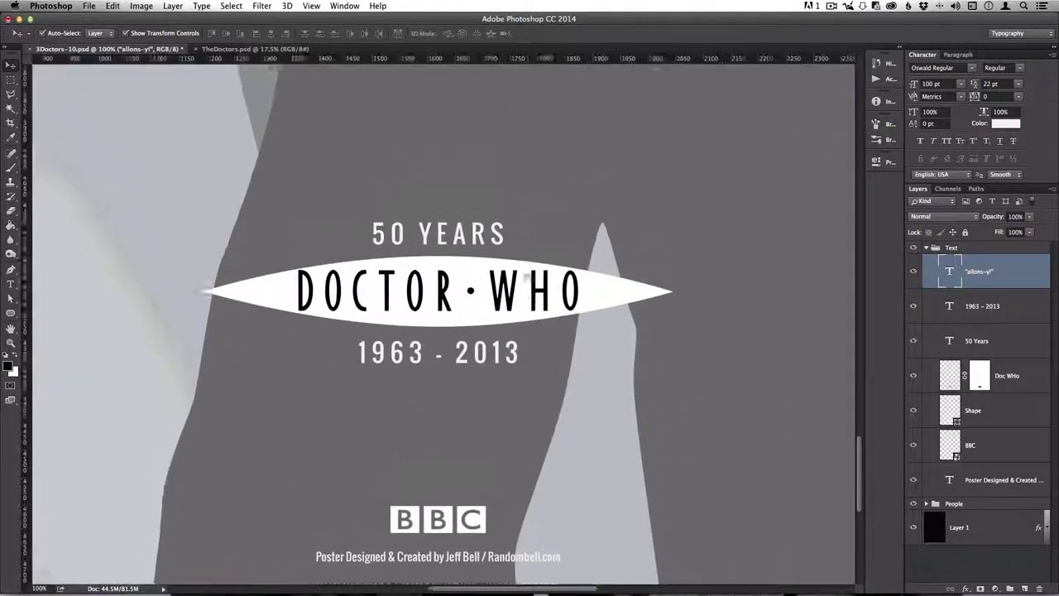
pyautogui.click(478, 311)
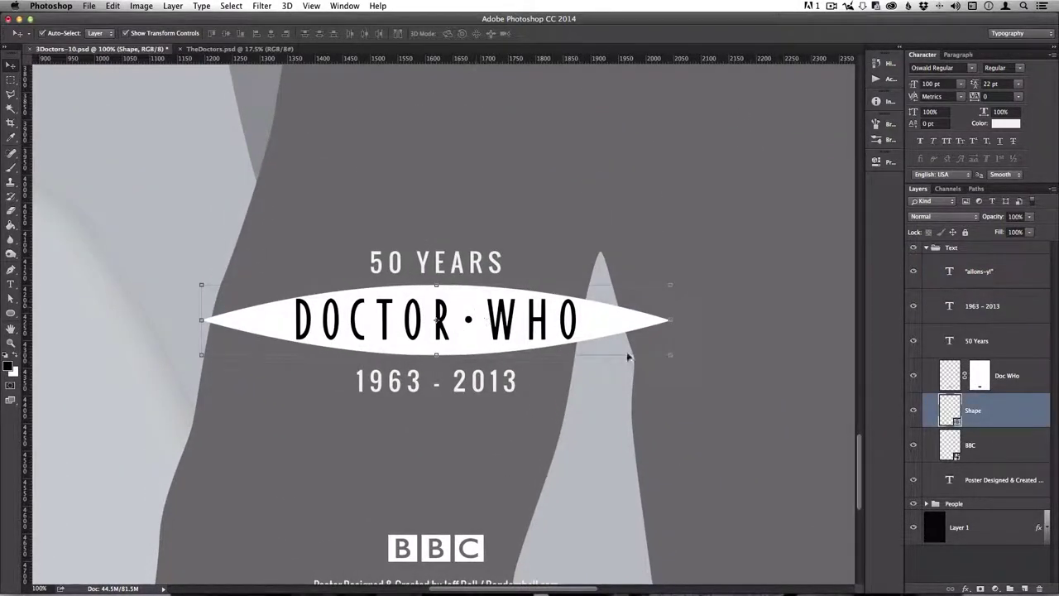
pyautogui.click(914, 409)
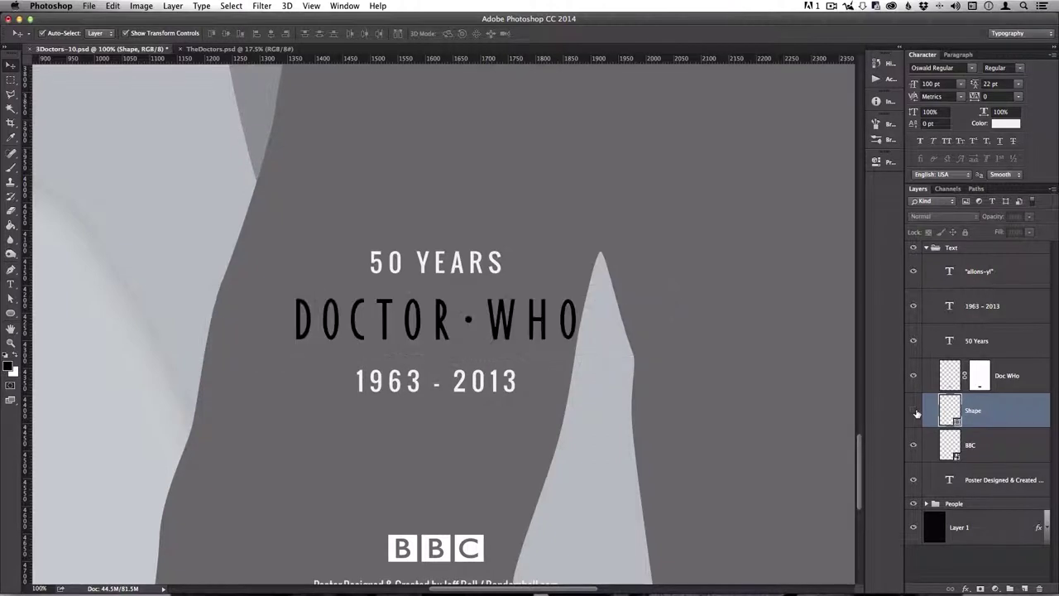
pyautogui.click(914, 410)
pyautogui.click(913, 374)
pyautogui.click(913, 374)
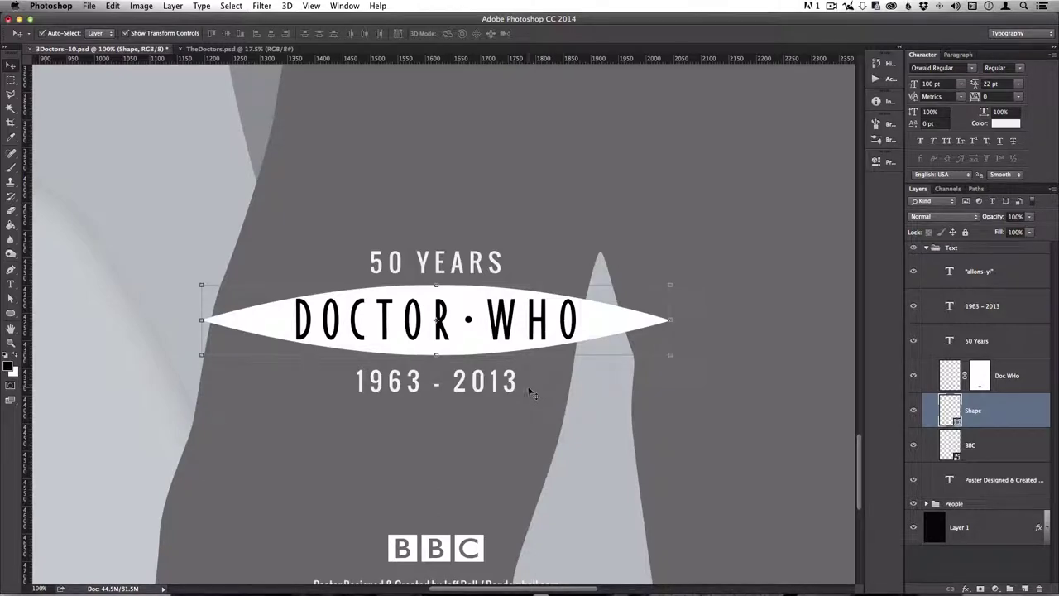
# - In TheDoctors.psd, compare the era-specific Doctor Who logos on the green, brown and dark blue posters
pyautogui.click(214, 49)
pyautogui.click(424, 333)
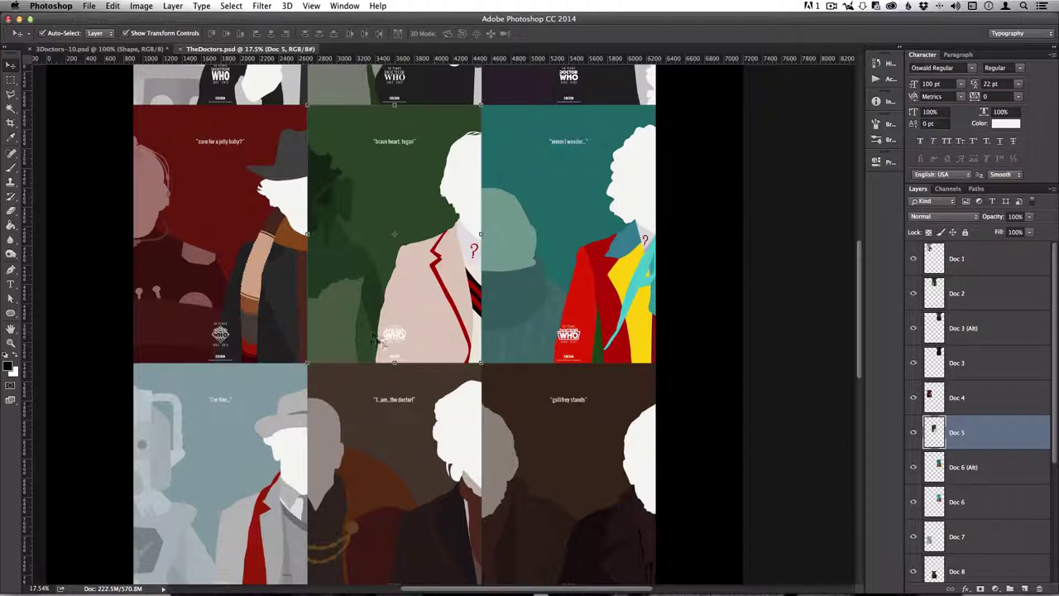
pyautogui.scroll(5, 417, 331)
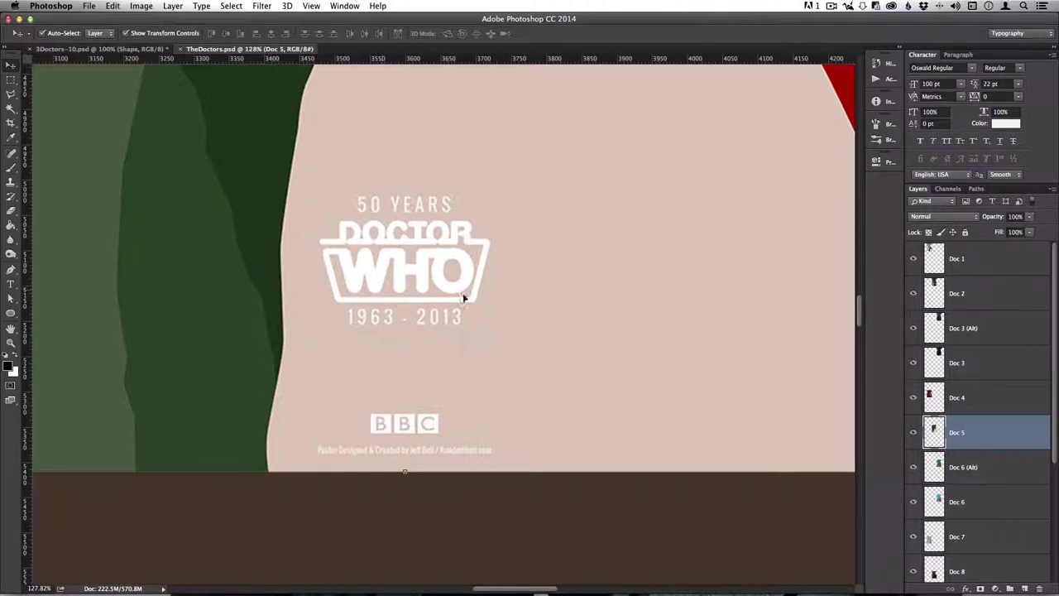
pyautogui.scroll(-3, 472, 340)
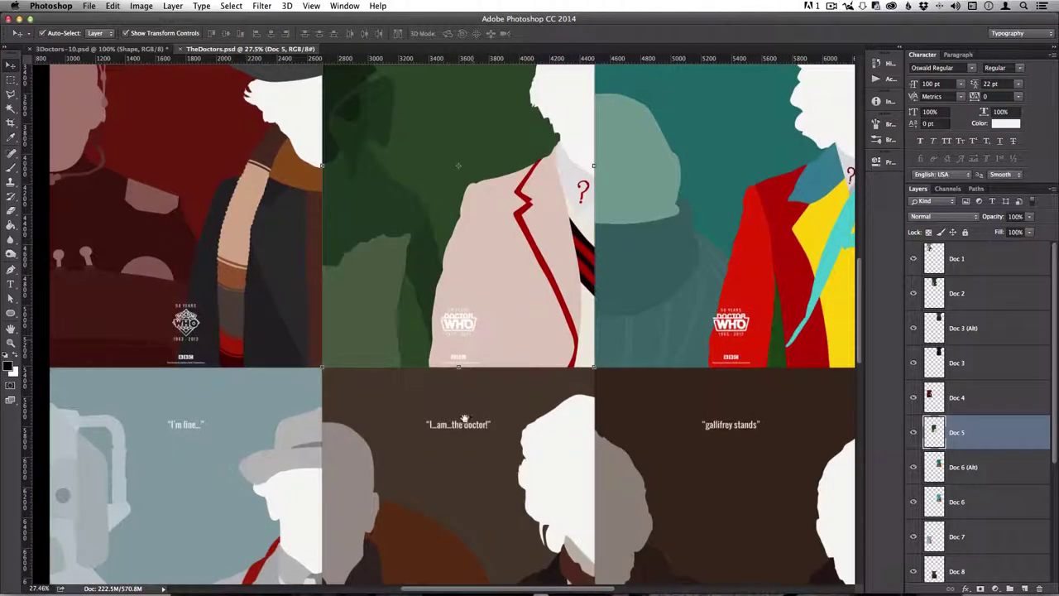
pyautogui.scroll(-5, 472, 341)
pyautogui.scroll(5, 438, 352)
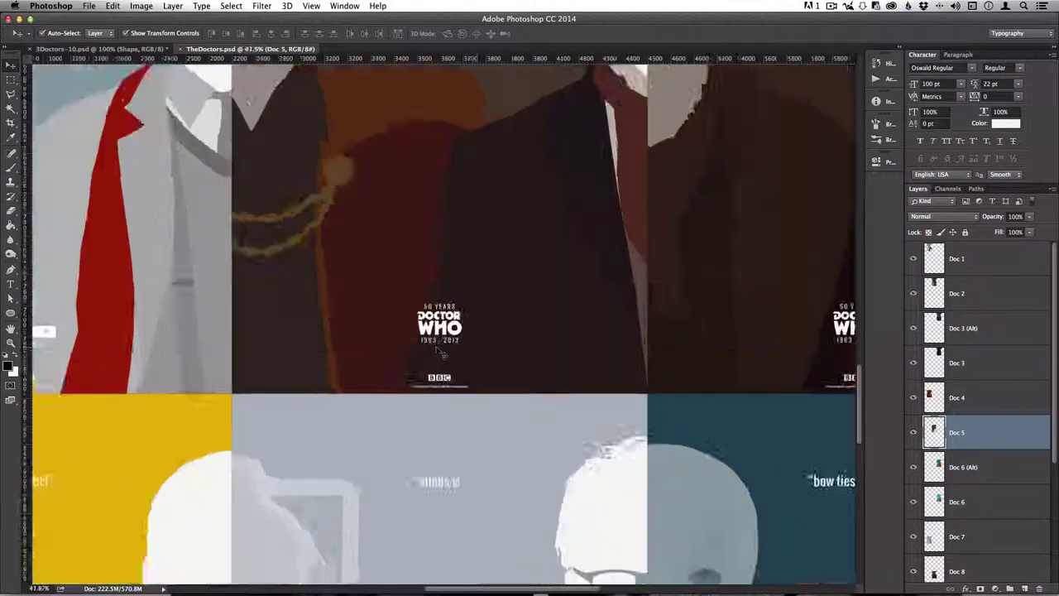
pyautogui.scroll(-6, 443, 324)
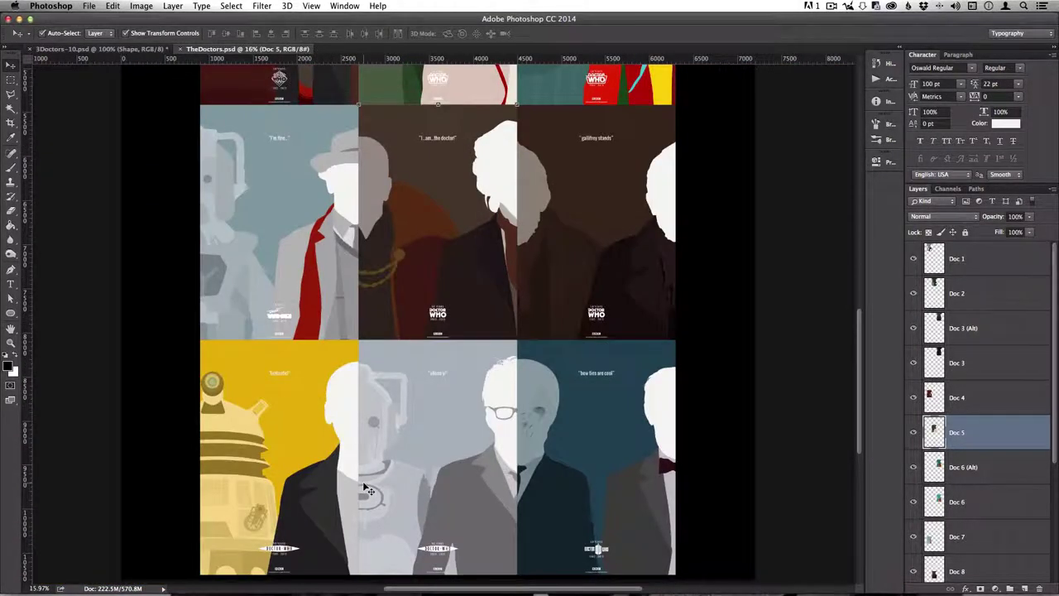
pyautogui.scroll(-3, 571, 496)
pyautogui.hscroll(2, 571, 496)
pyautogui.scroll(8, 538, 461)
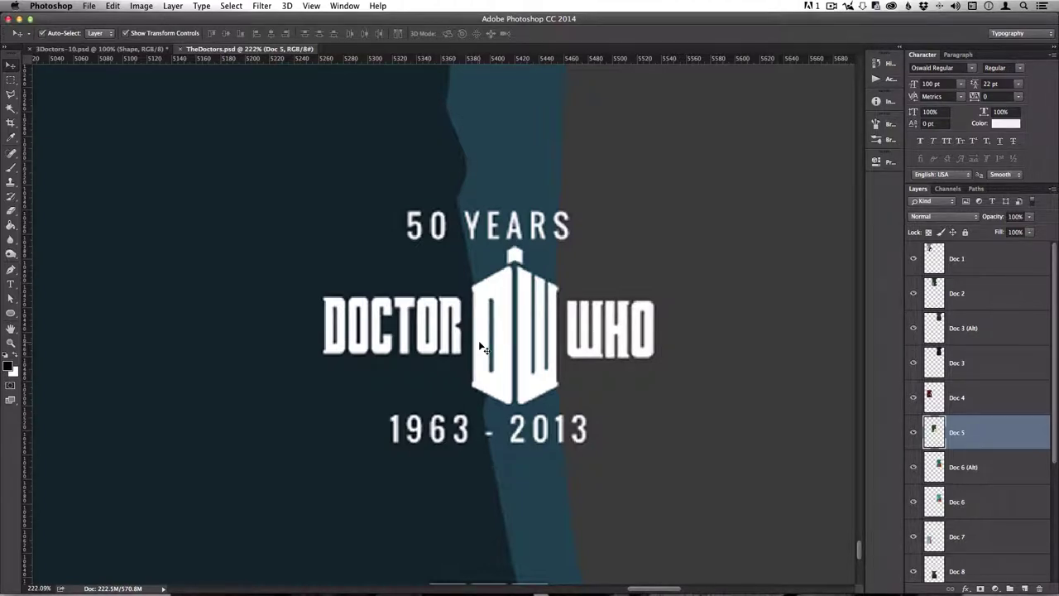
# - In 3Doctors-10.psd, draw a flat ellipse path about 988 px wide and 127 px high above the "50 YEARS" text
pyautogui.hotkey('ctrl', 'Tab')
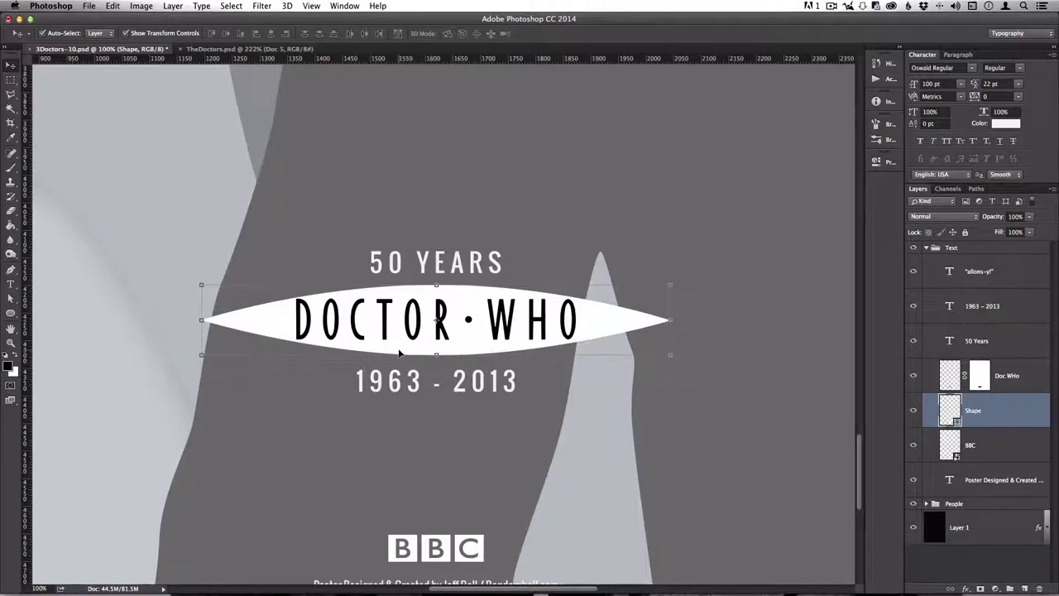
pyautogui.click(716, 340)
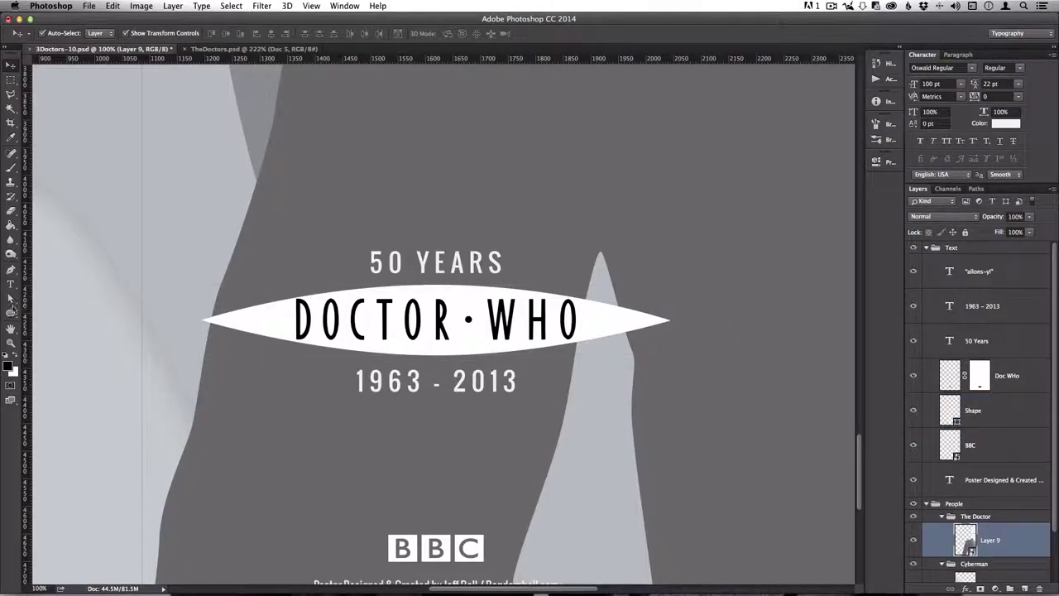
pyautogui.click(11, 311)
pyautogui.moveTo(142, 246); pyautogui.dragTo(681, 181)
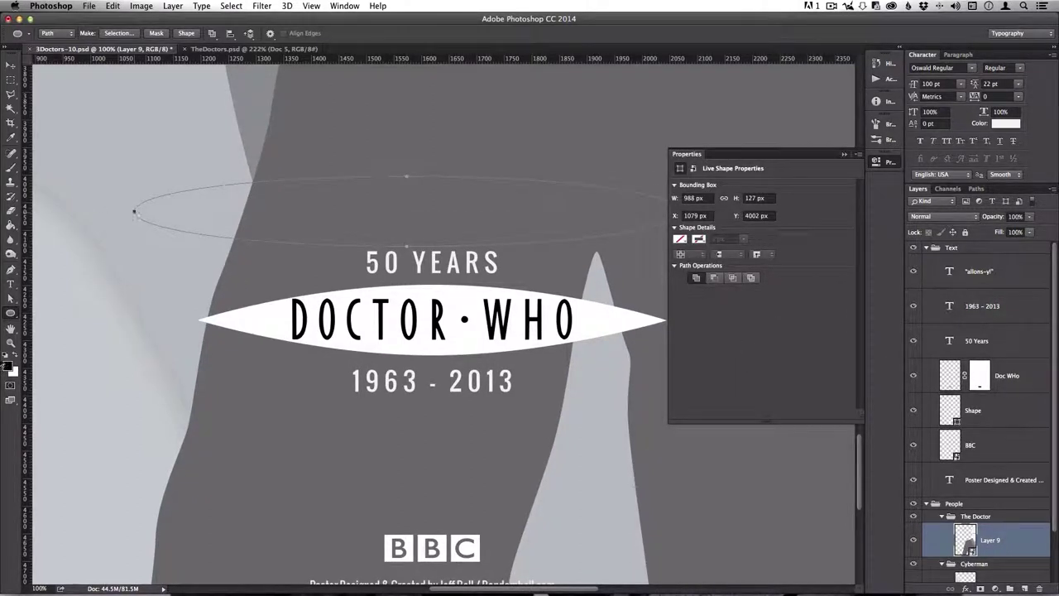
# - Reshape the ellipse path's left anchor by bending both of its handles inward to form a sharp point
pyautogui.press('a')
pyautogui.click(135, 211)
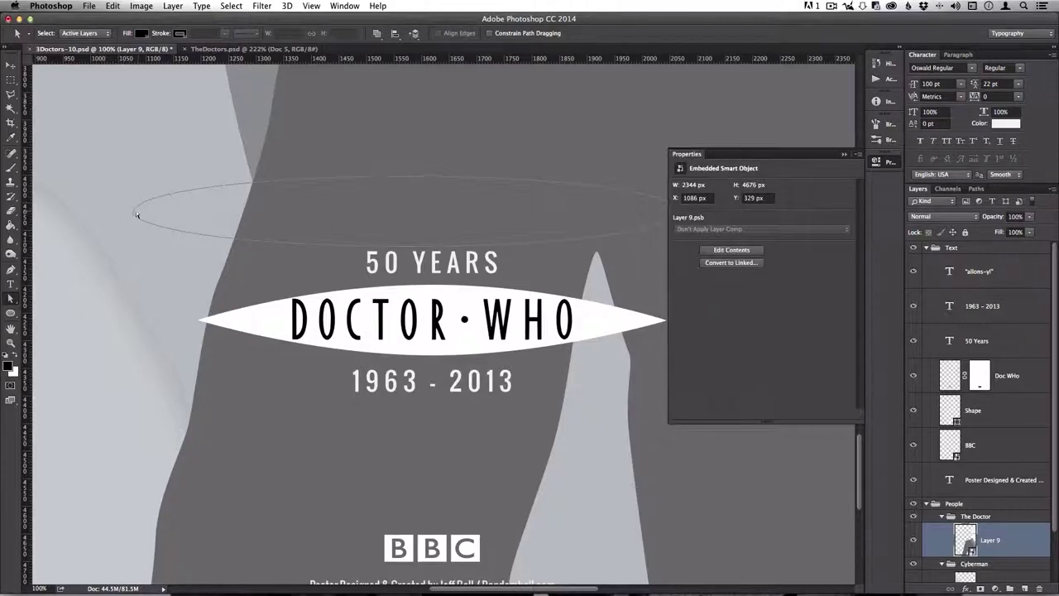
pyautogui.moveTo(130, 192); pyautogui.dragTo(213, 177)
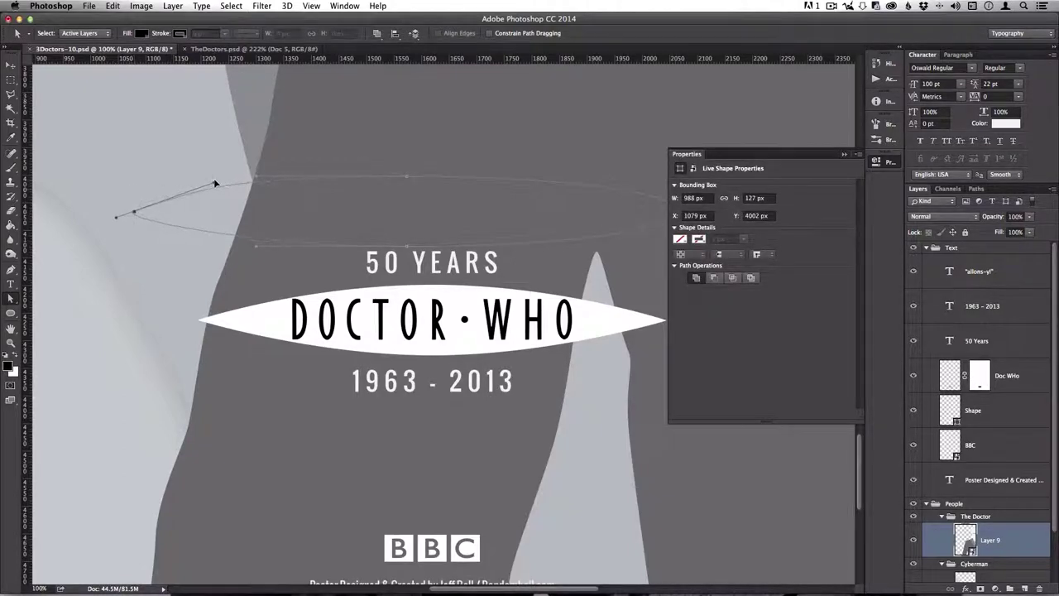
pyautogui.press('Return')
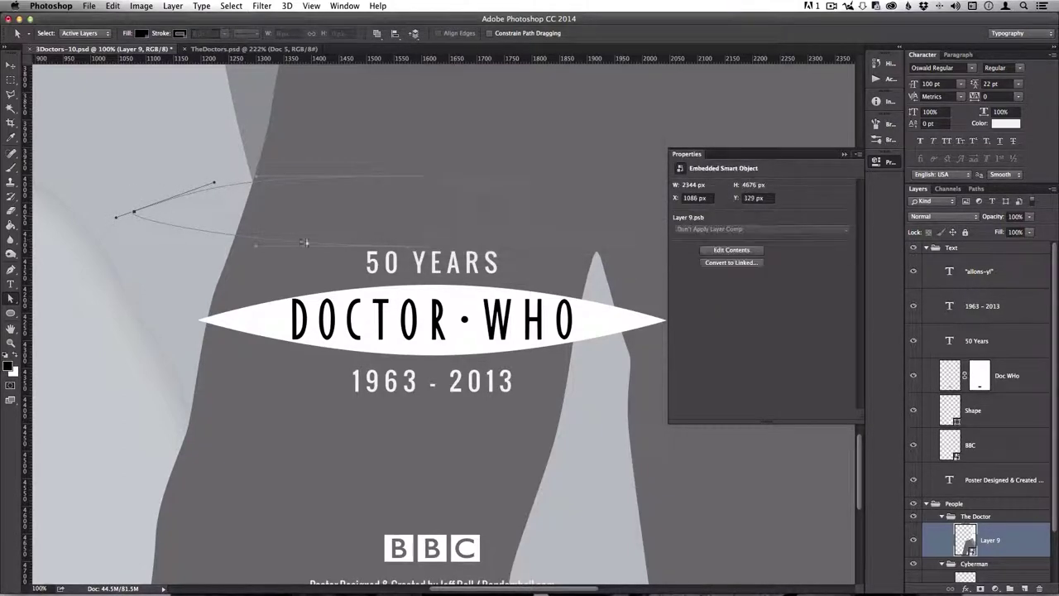
pyautogui.moveTo(116, 219); pyautogui.dragTo(240, 237)
# - Discard the demonstration ellipse path, clear the layer selection and close its properties
pyautogui.click(11, 66)
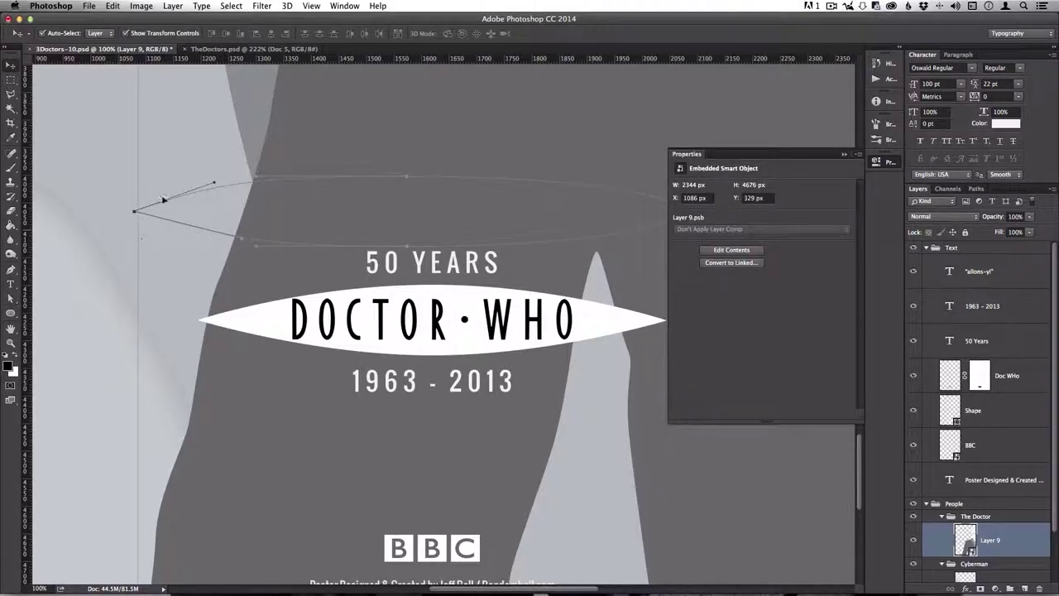
pyautogui.hotkey('ctrl', 'z')
pyautogui.keyDown('ctrl'); pyautogui.click(1046, 526); pyautogui.keyUp('ctrl')
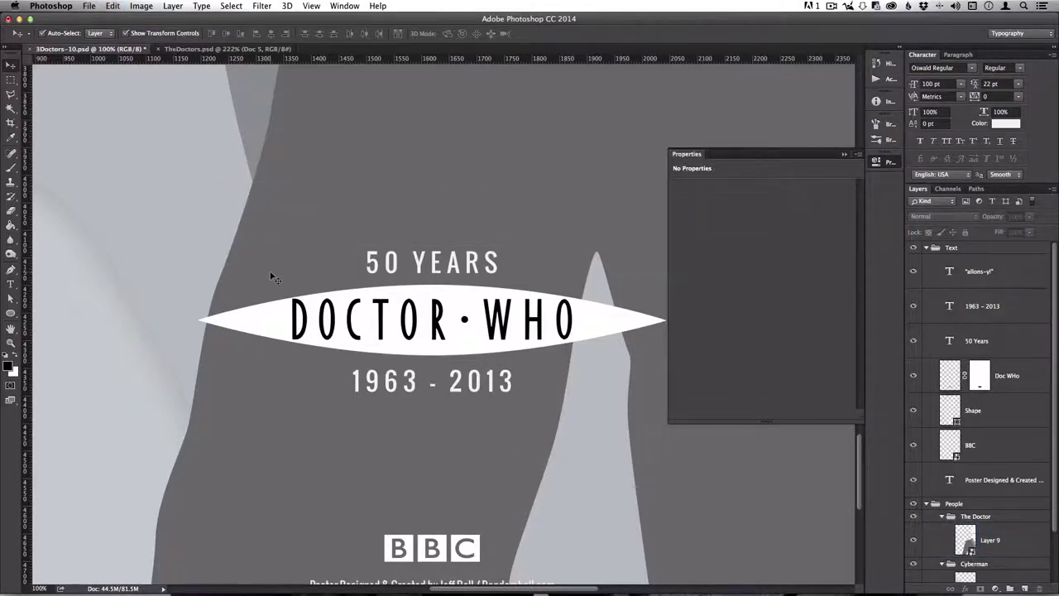
pyautogui.click(889, 162)
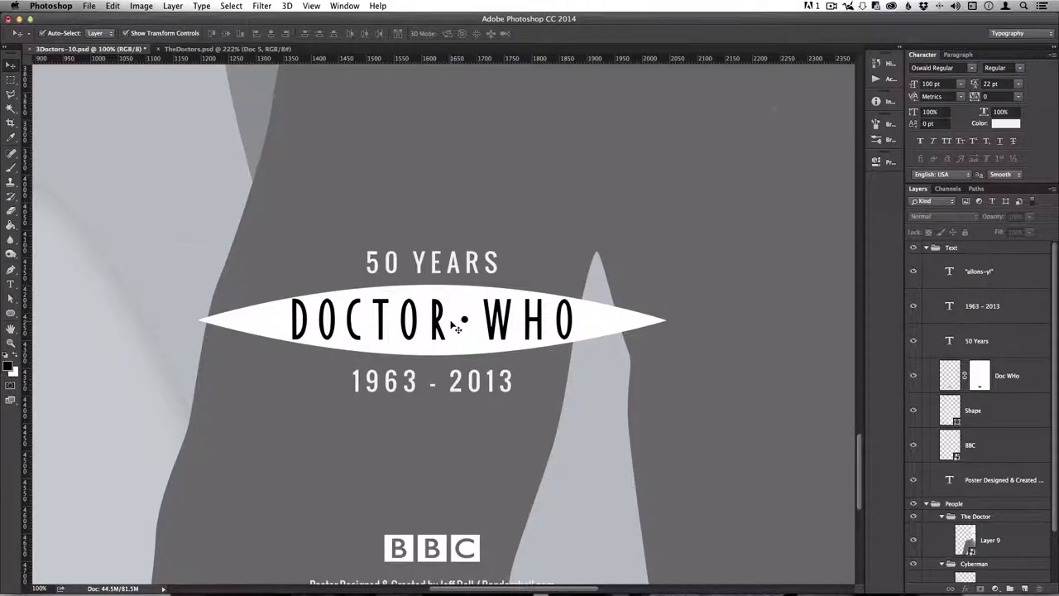
# - Review the whole "allons-y!" poster and the full poster grid in TheDoctors.psd, including the "gallifrey stands" poster, and return to 3Doctors-10.psd
pyautogui.scroll(-5, 451, 323)
pyautogui.scroll(-4, 451, 323)
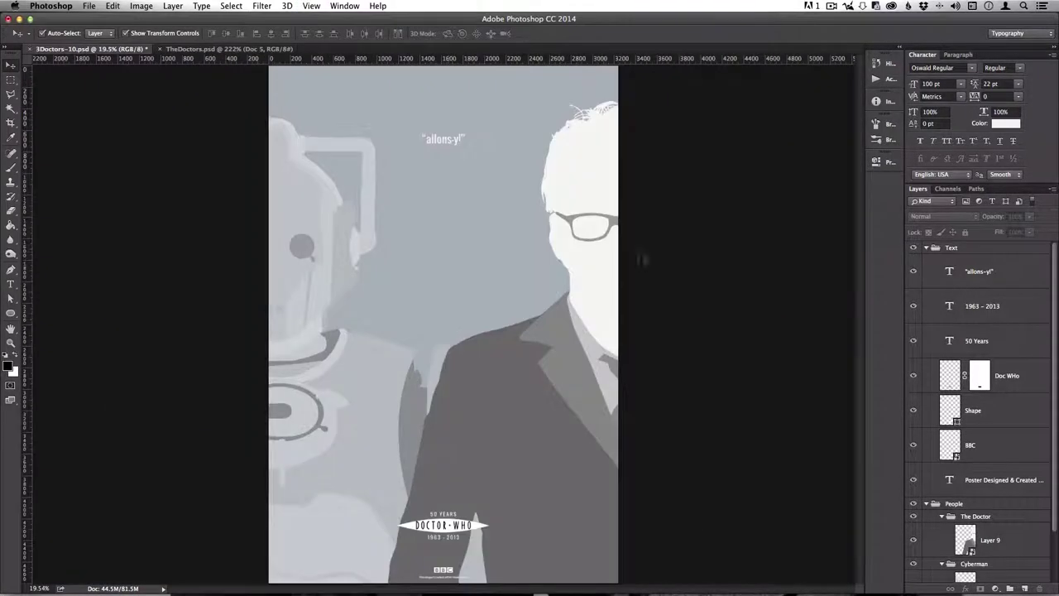
pyautogui.click(174, 49)
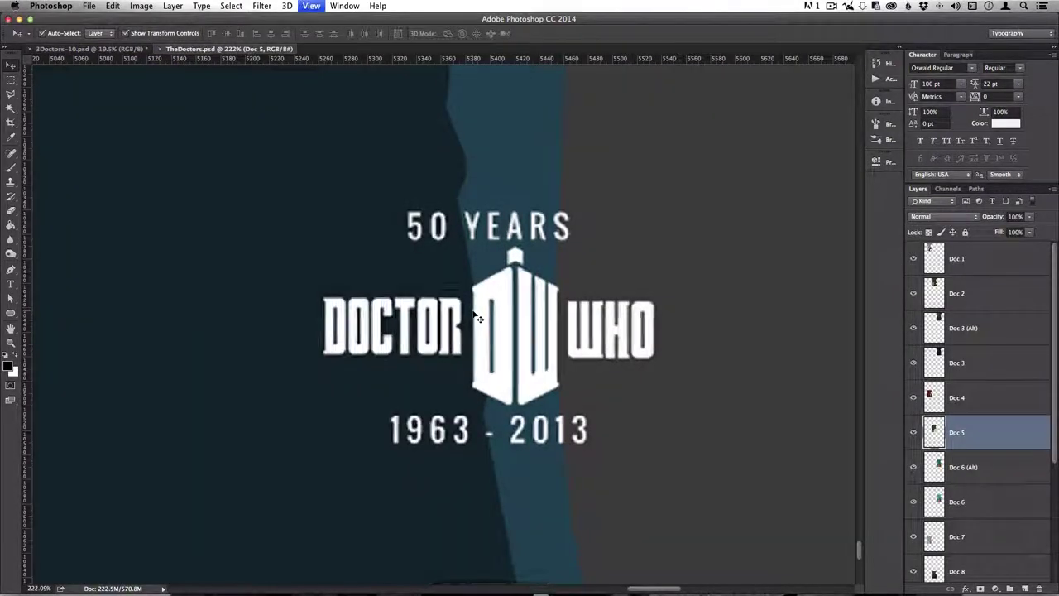
pyautogui.press('super+0')
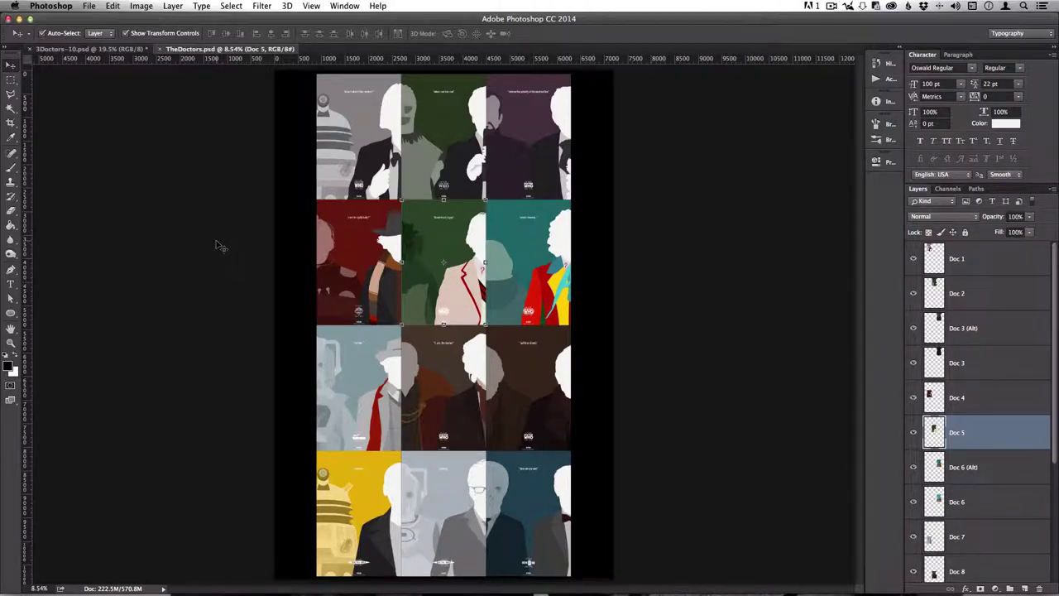
pyautogui.scroll(5, 544, 426)
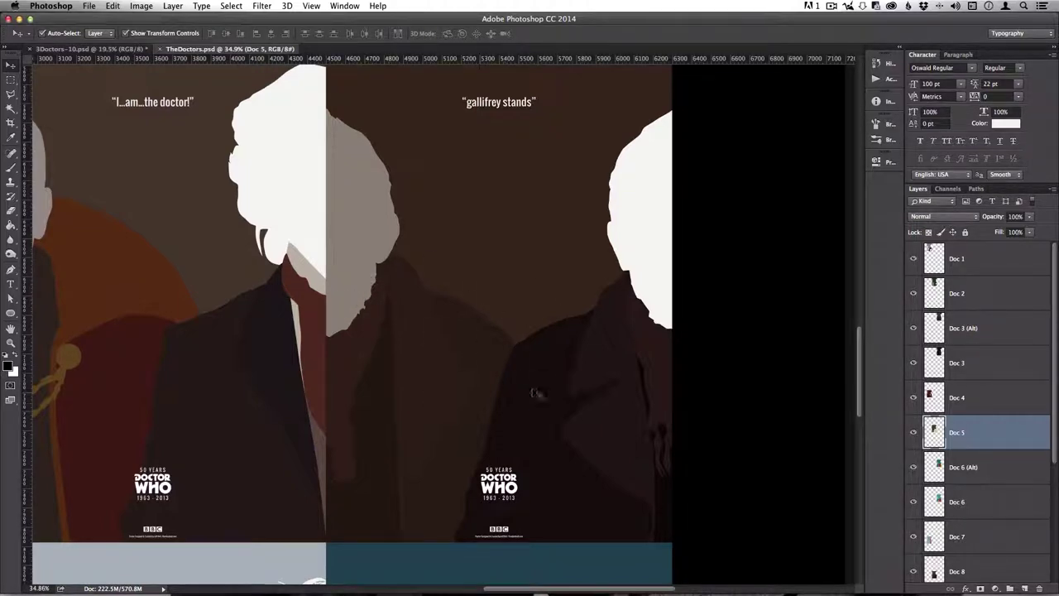
pyautogui.scroll(2, 538, 389)
pyautogui.scroll(-6, 541, 386)
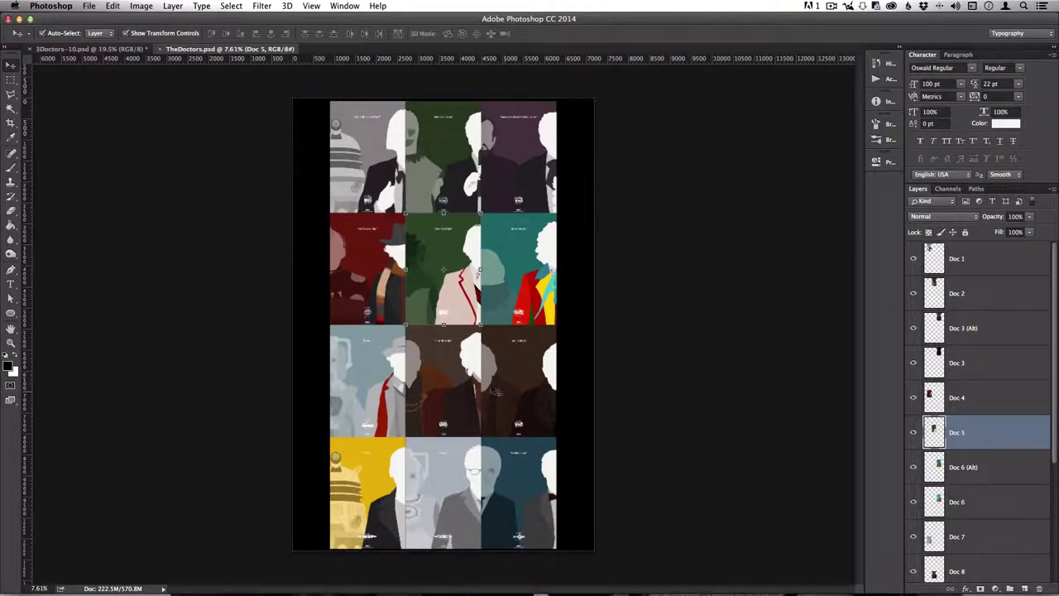
pyautogui.click(625, 439)
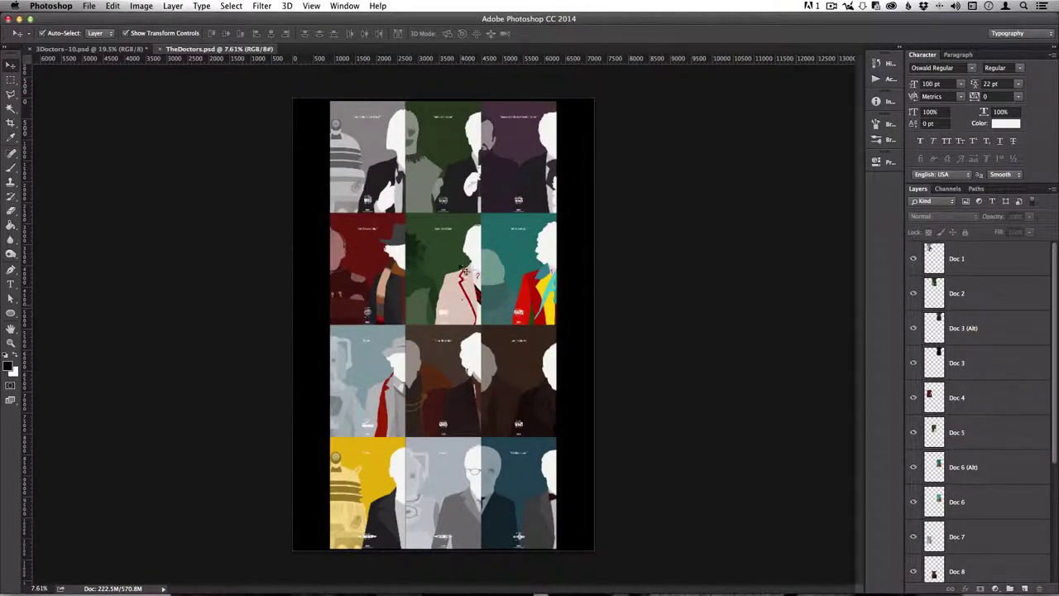
pyautogui.click(96, 49)
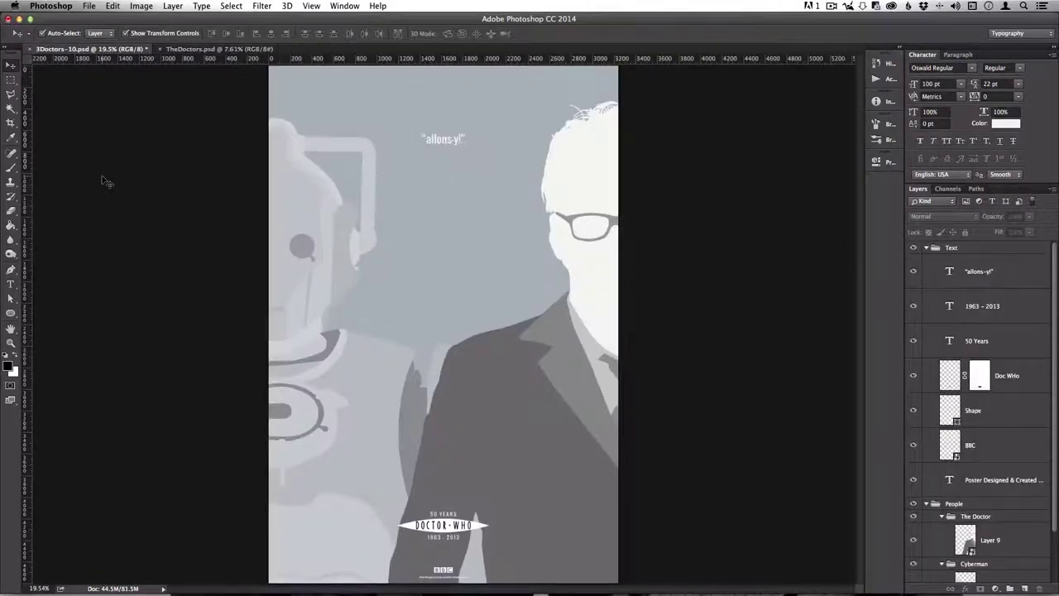